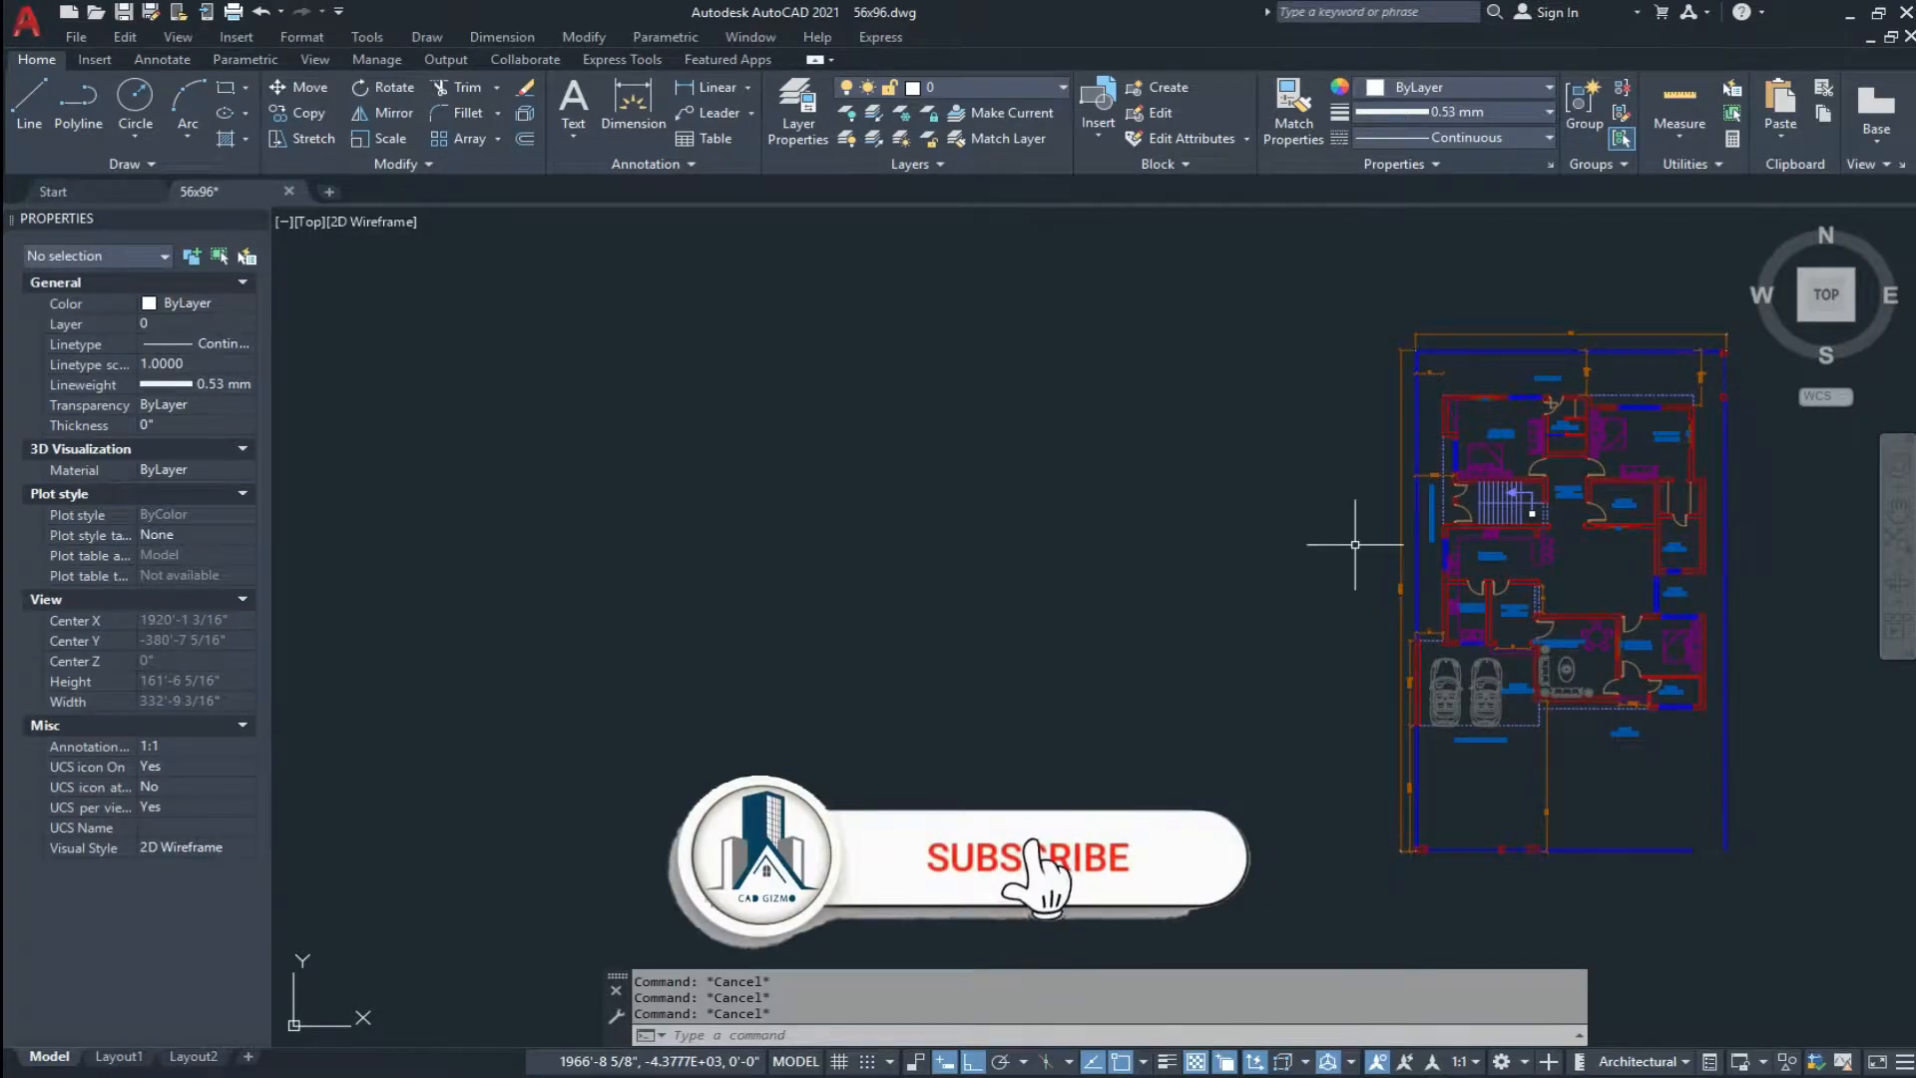
Step: Pin the expanded Draw tools open and place six scattered points in the empty area beside the floor plan
{"action": "left_click", "coordinate": [140, 164]}
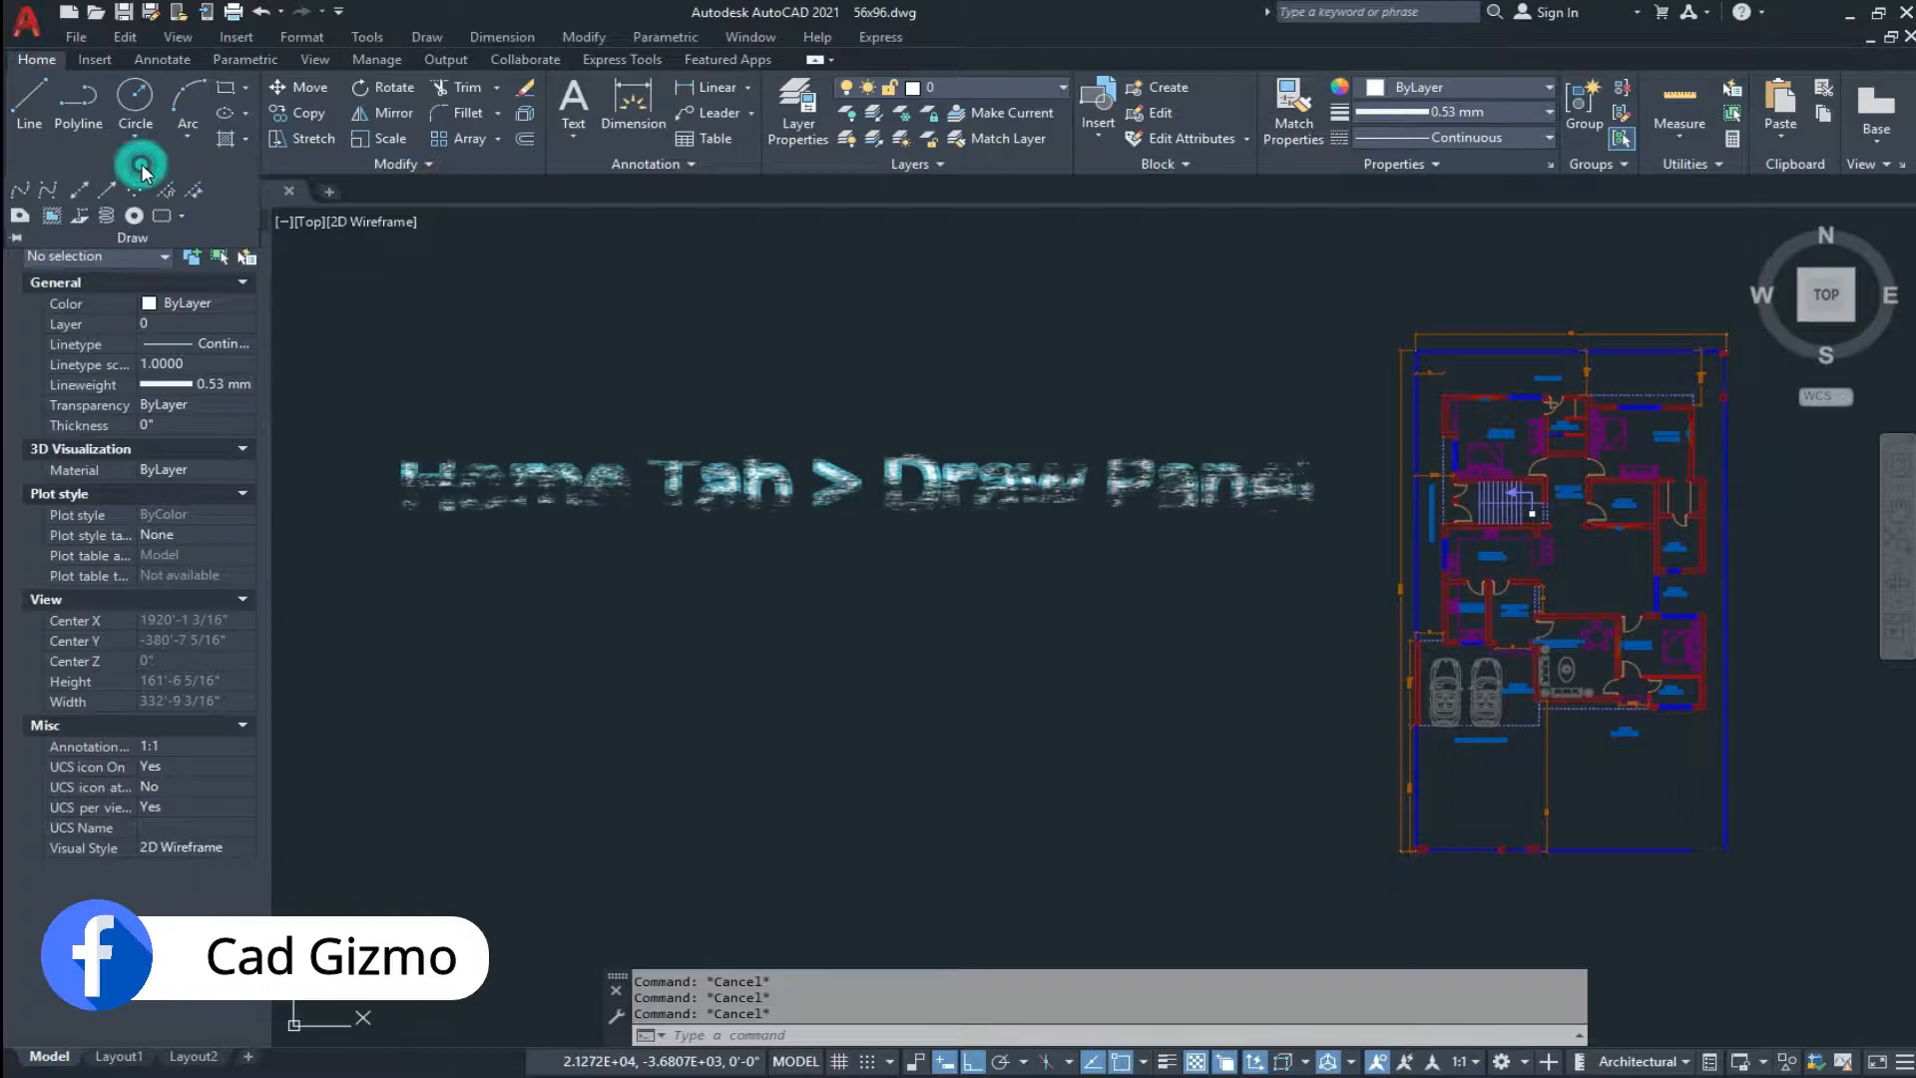
{"action": "left_click", "coordinate": [15, 238]}
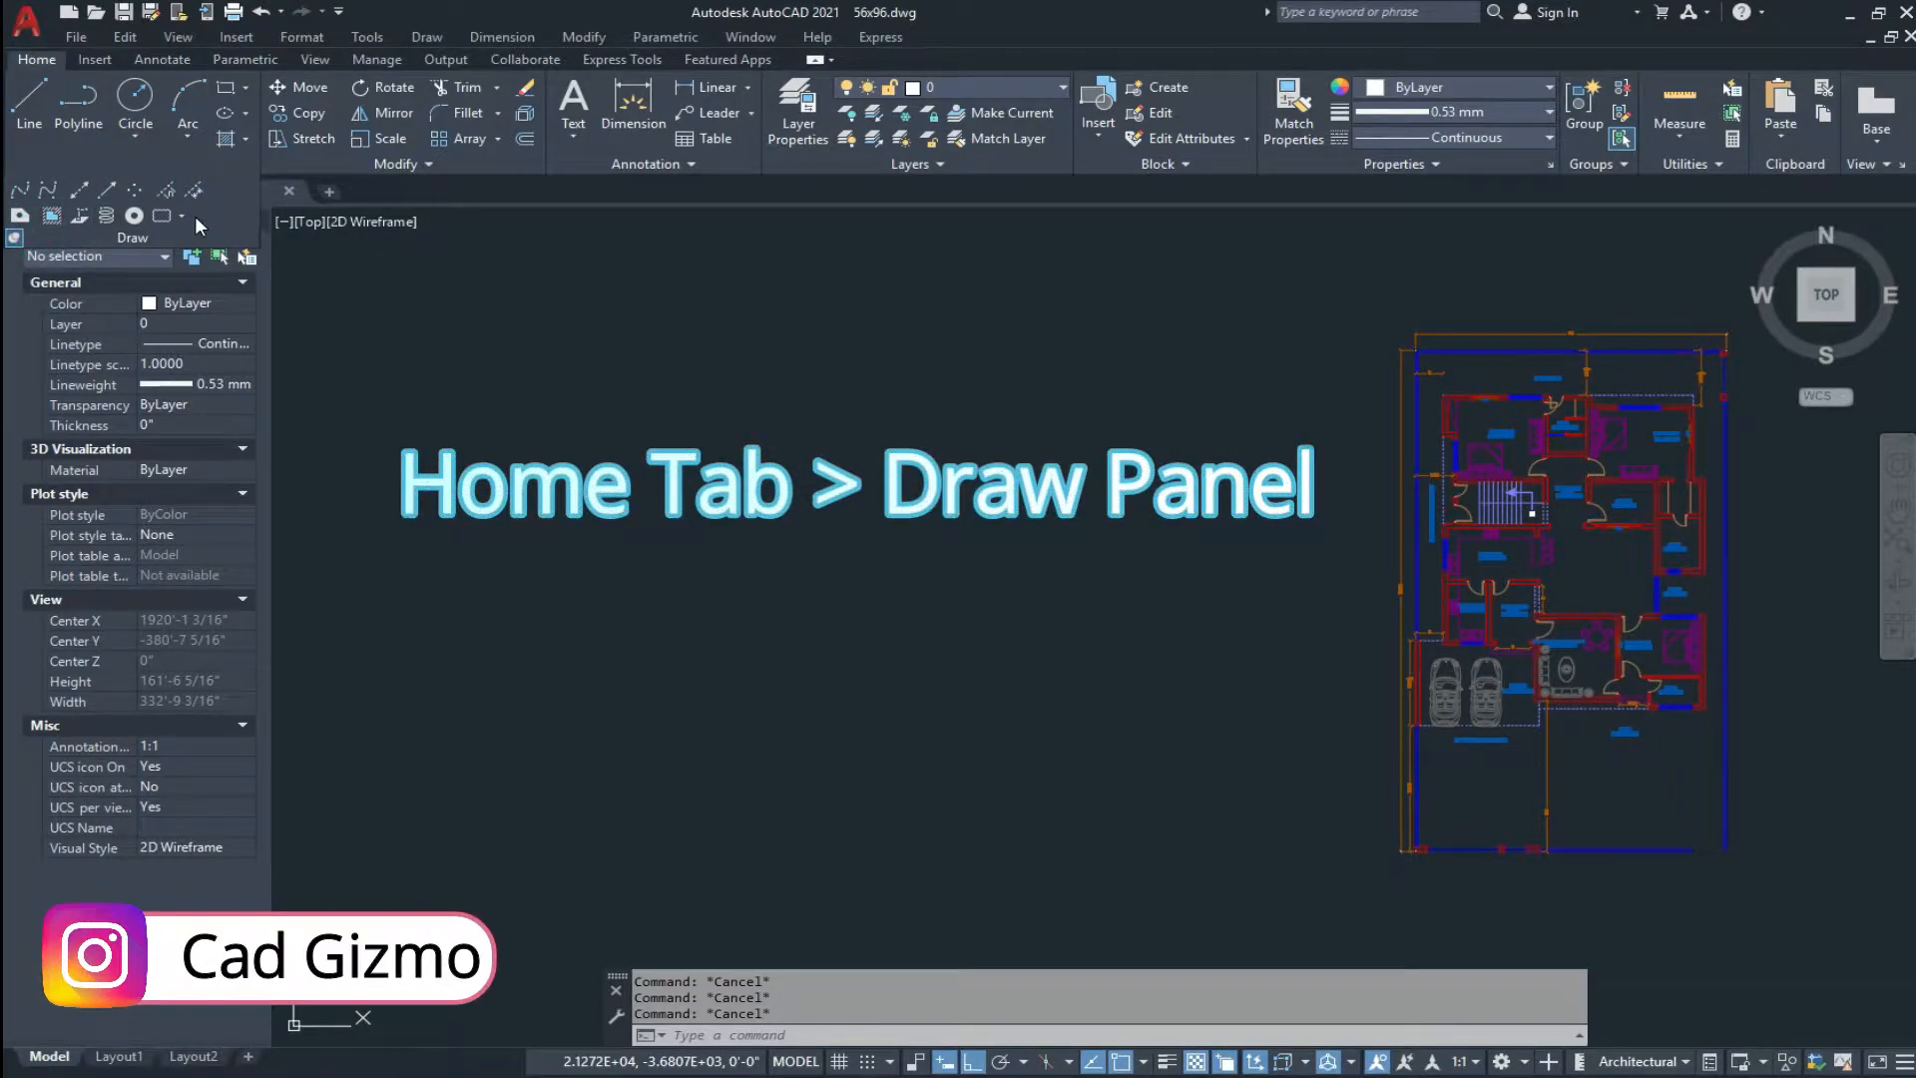
{"action": "left_click", "coordinate": [143, 194]}
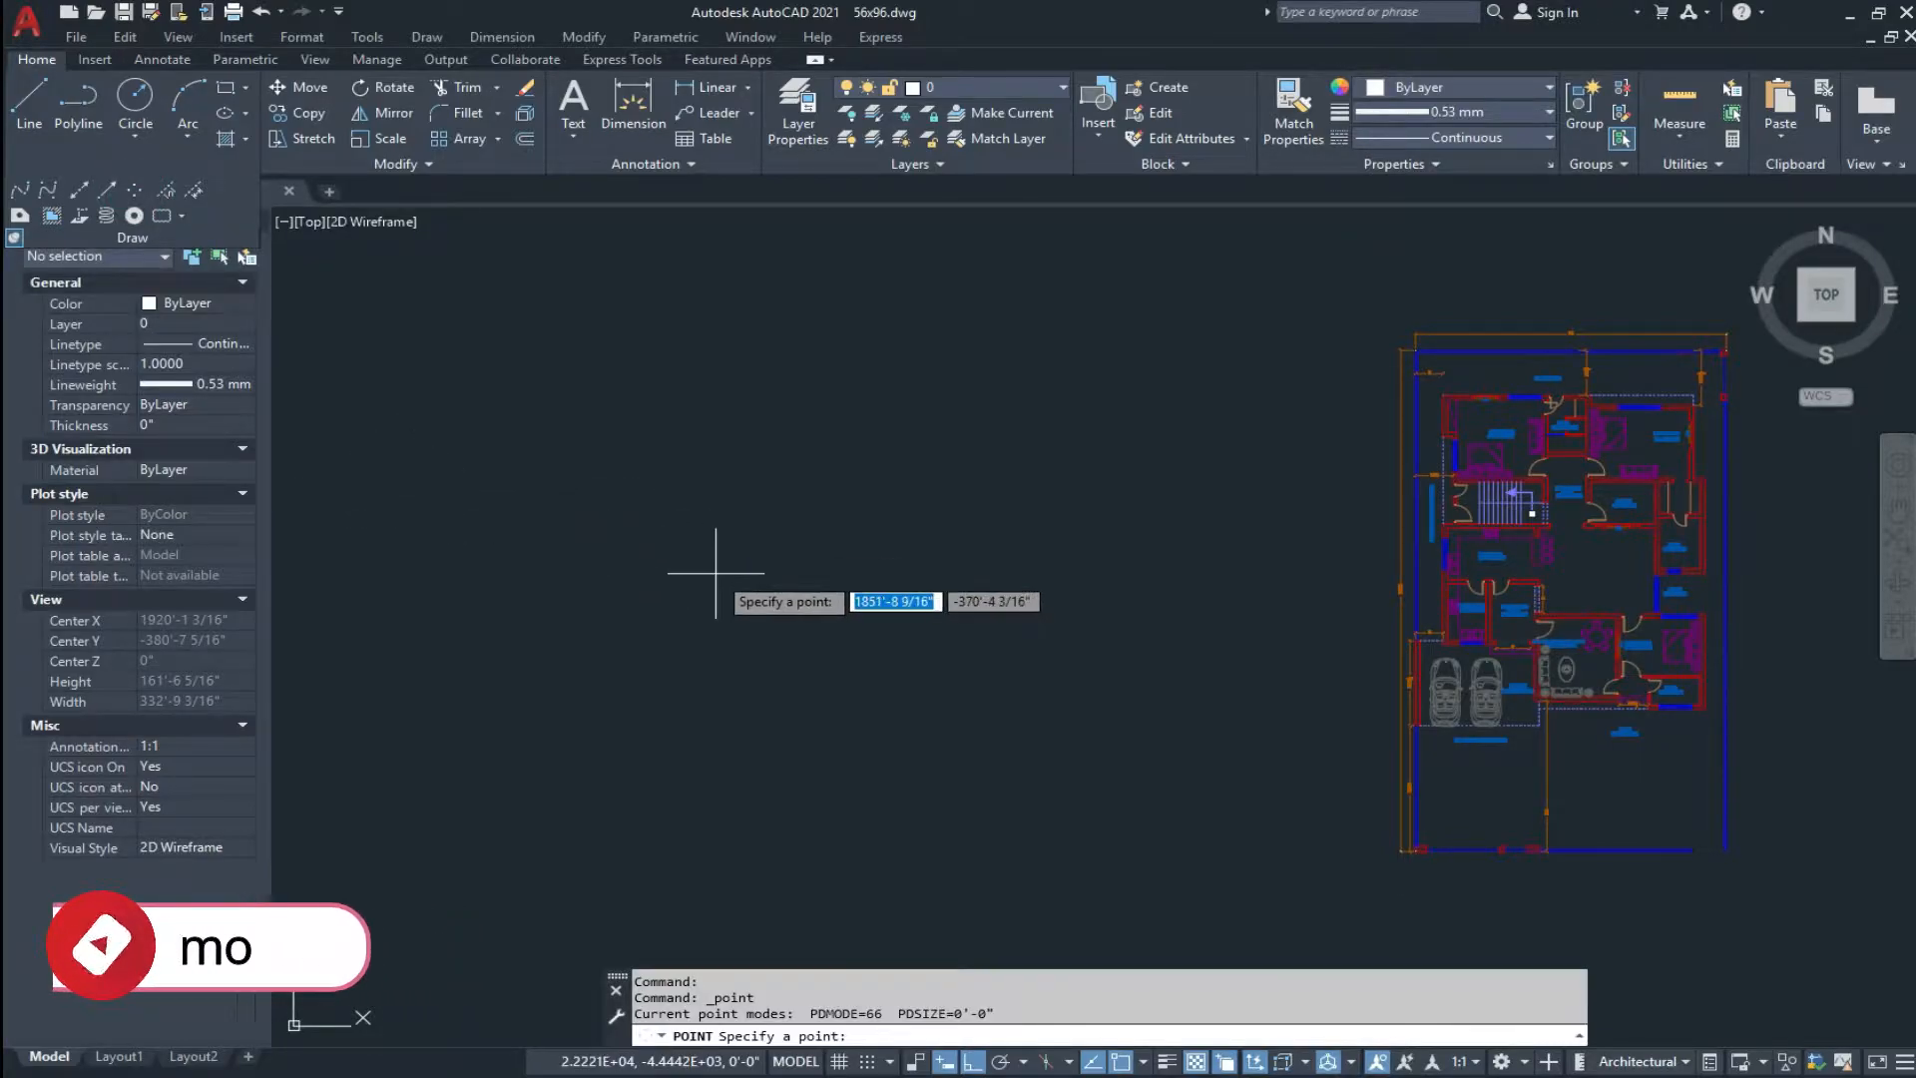
{"action": "left_click", "coordinate": [687, 496]}
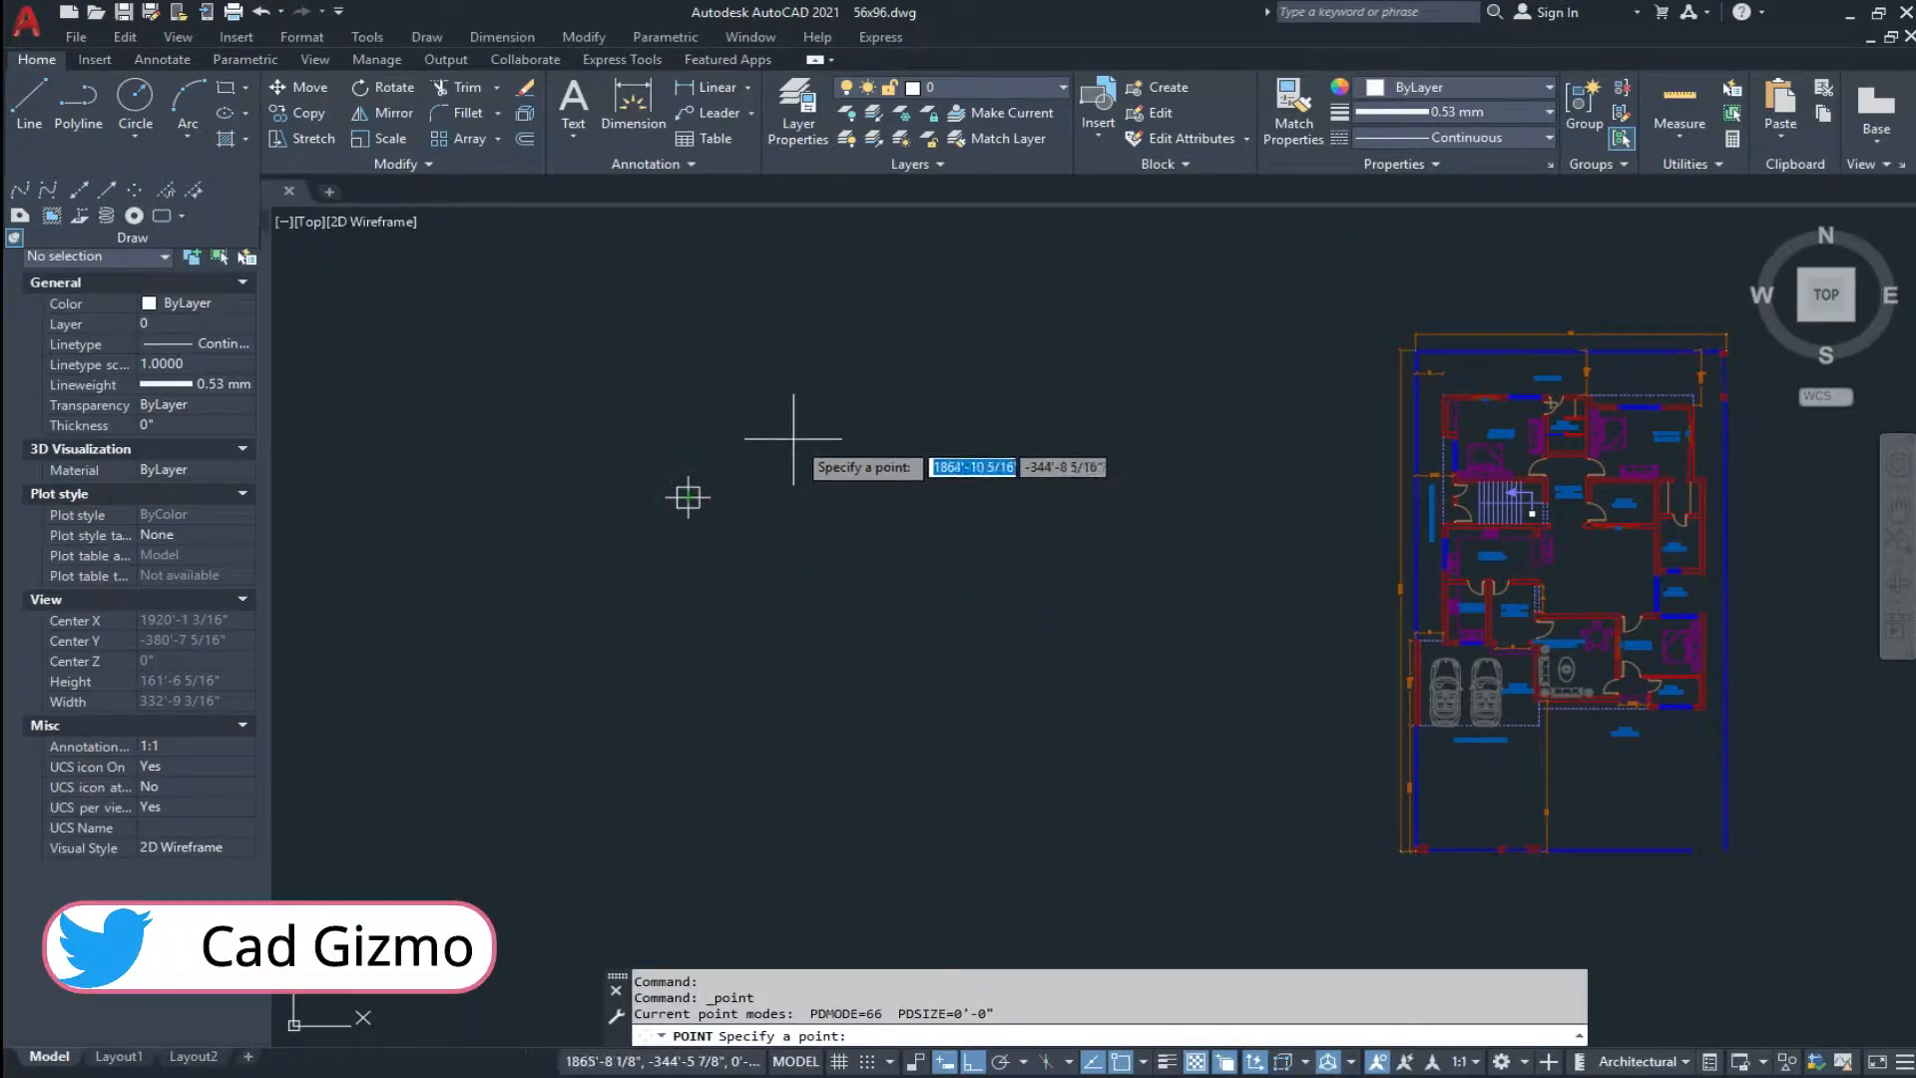
{"action": "left_click", "coordinate": [874, 400]}
{"action": "left_click", "coordinate": [1001, 549]}
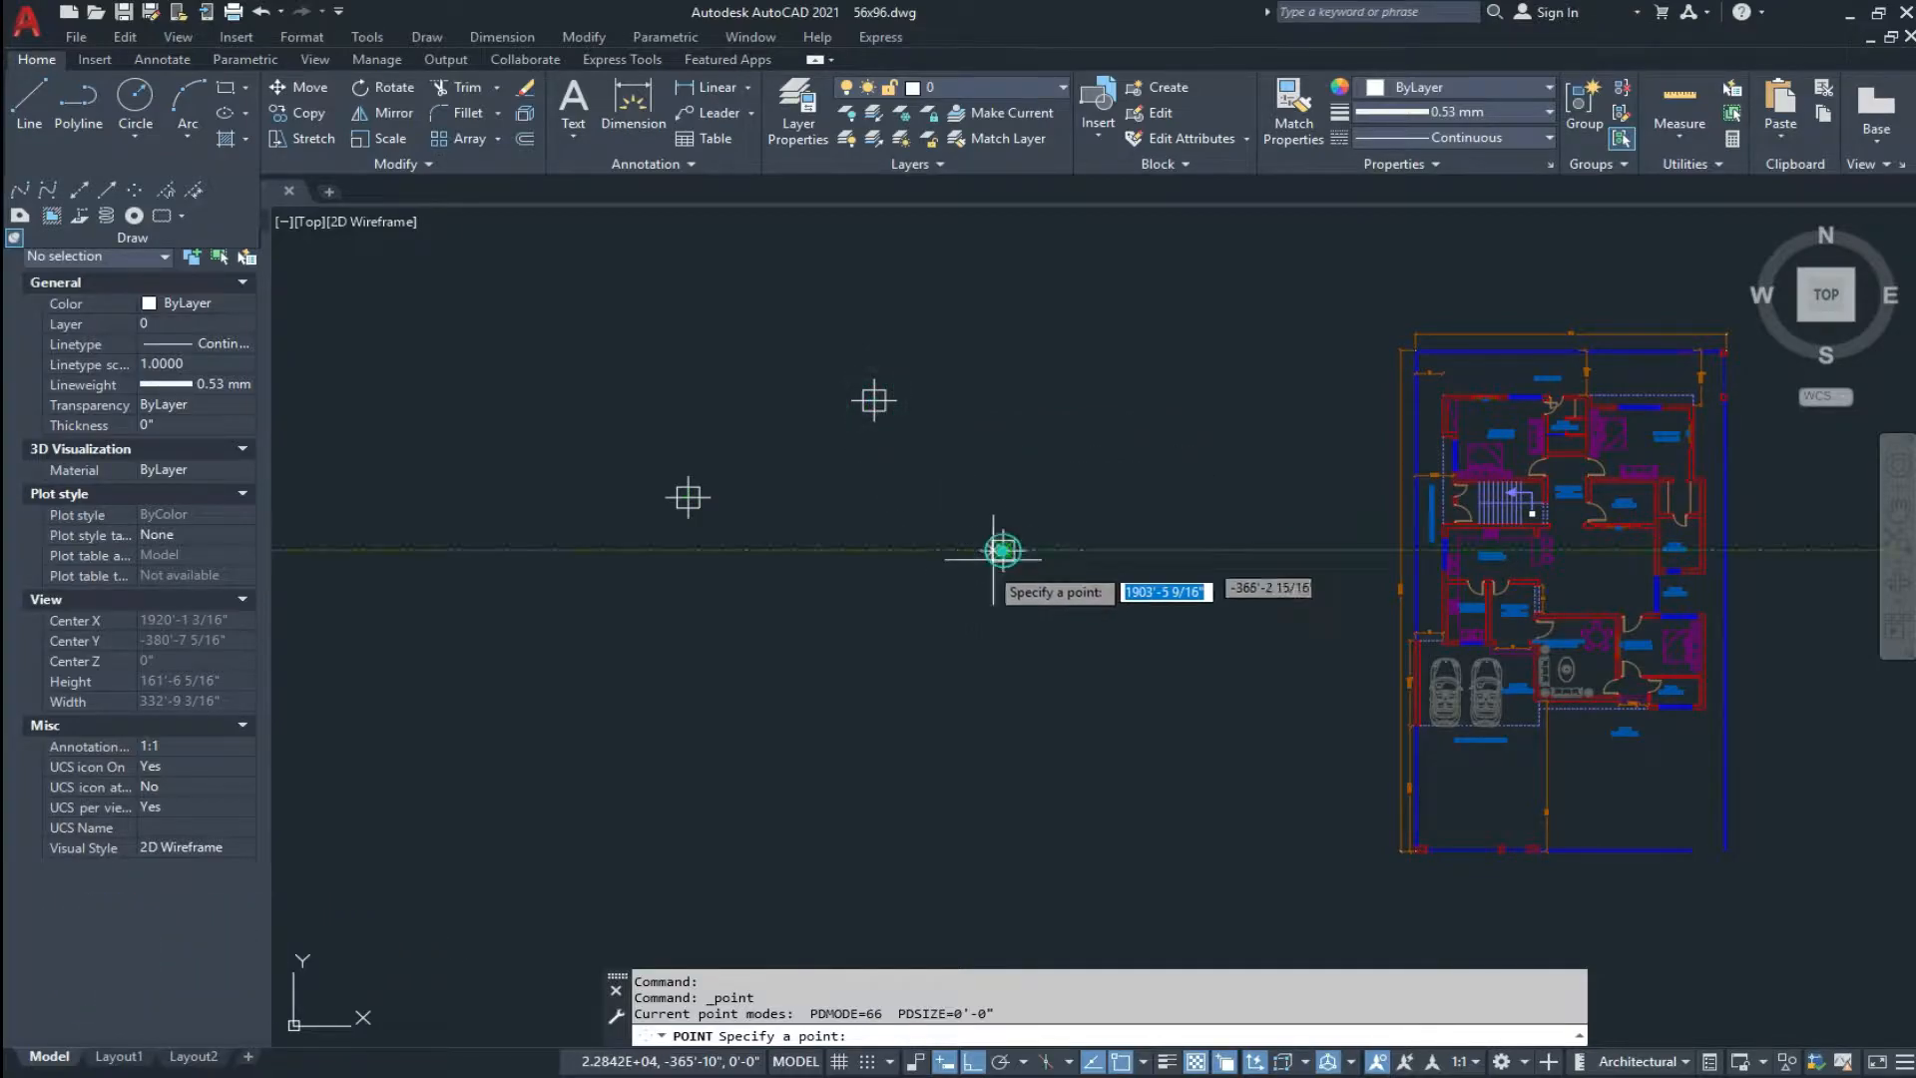
{"action": "left_click", "coordinate": [819, 671]}
{"action": "left_click", "coordinate": [565, 656]}
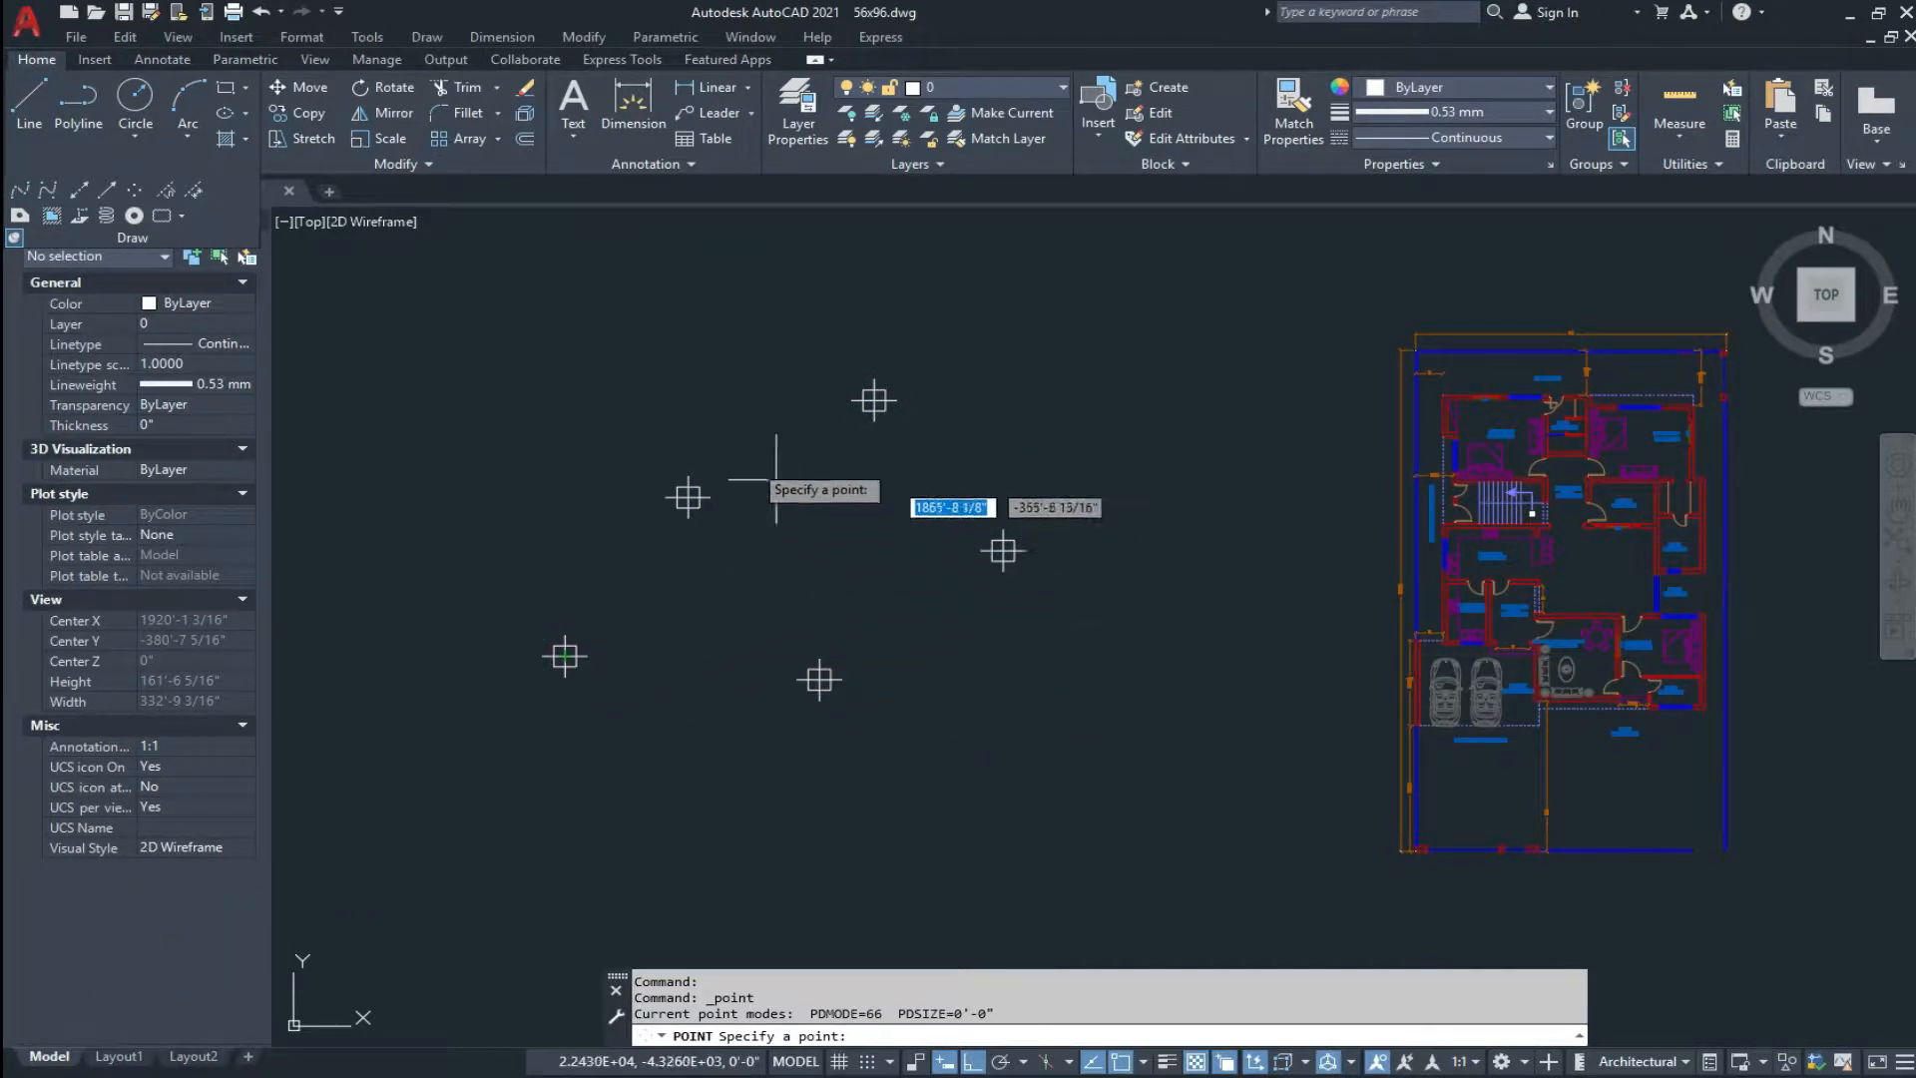
{"action": "left_click", "coordinate": [664, 759]}
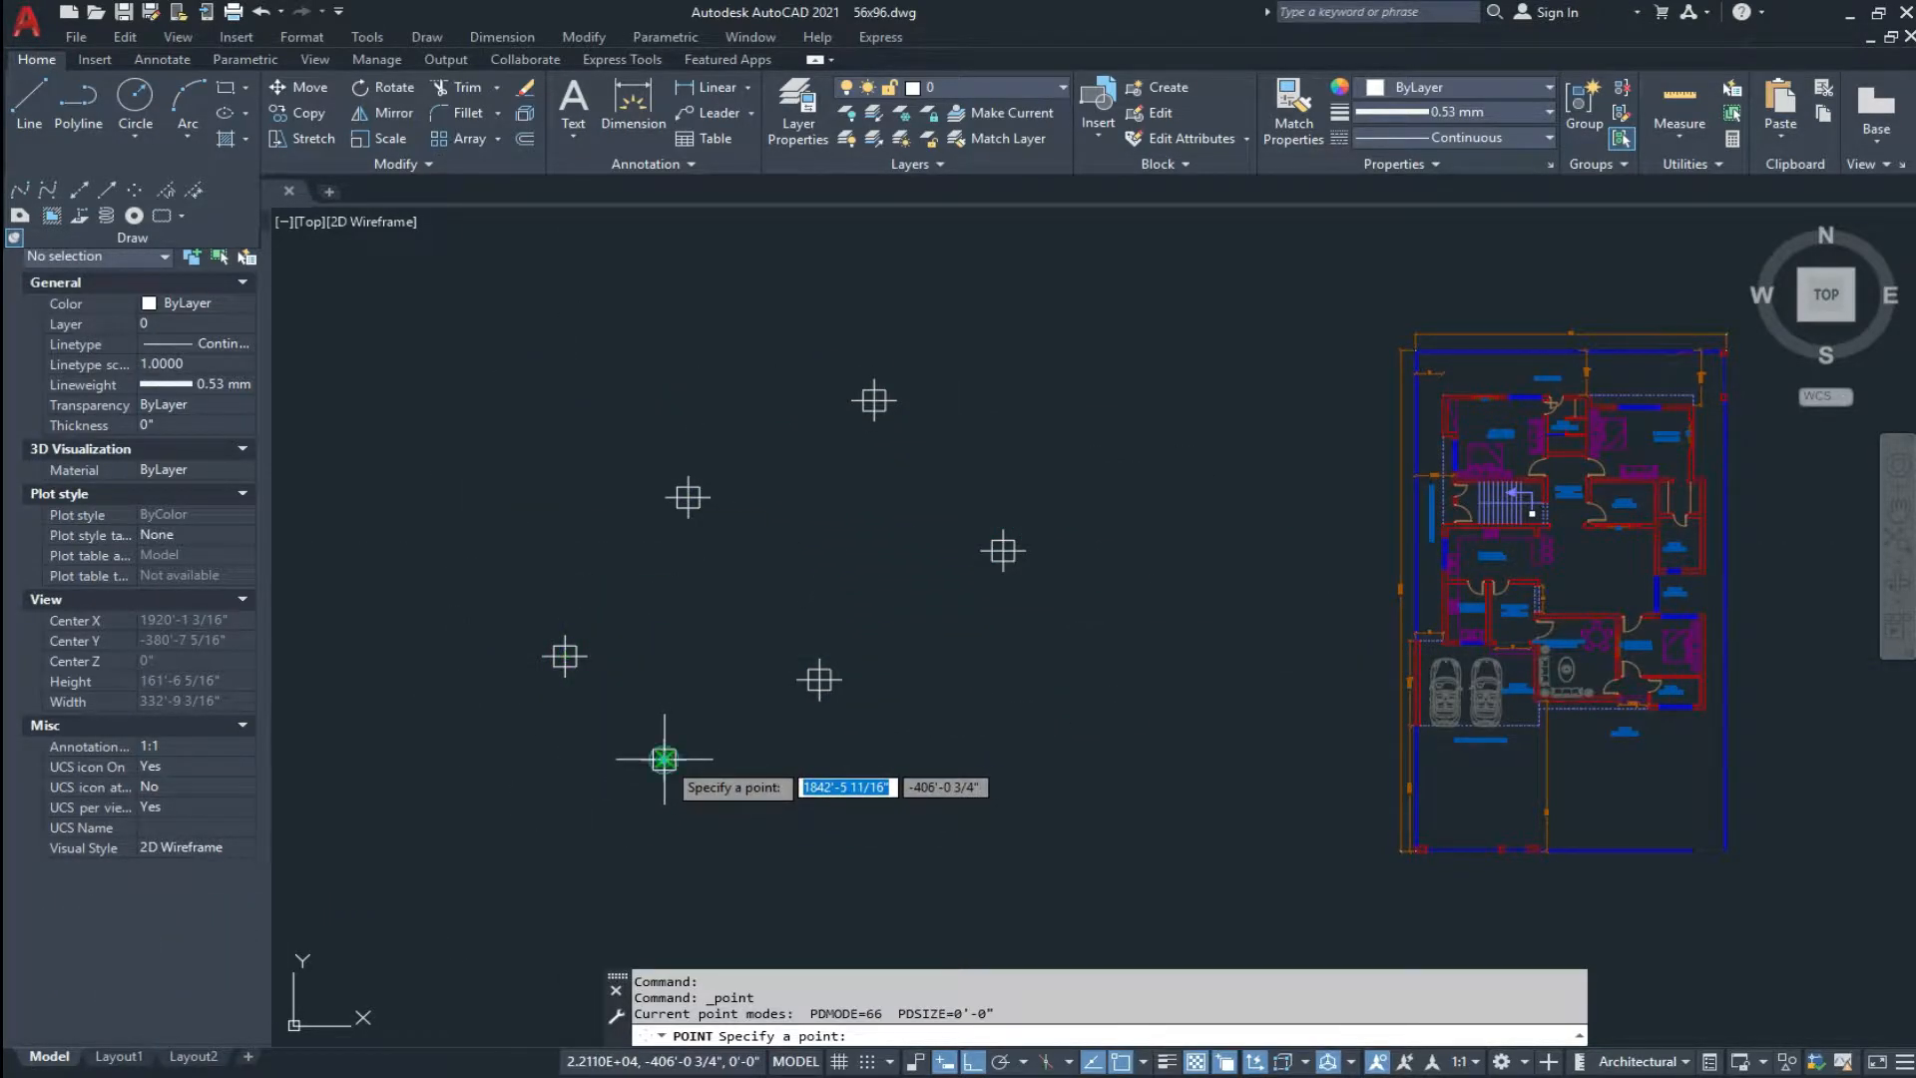
{"action": "key", "text": "Return"}
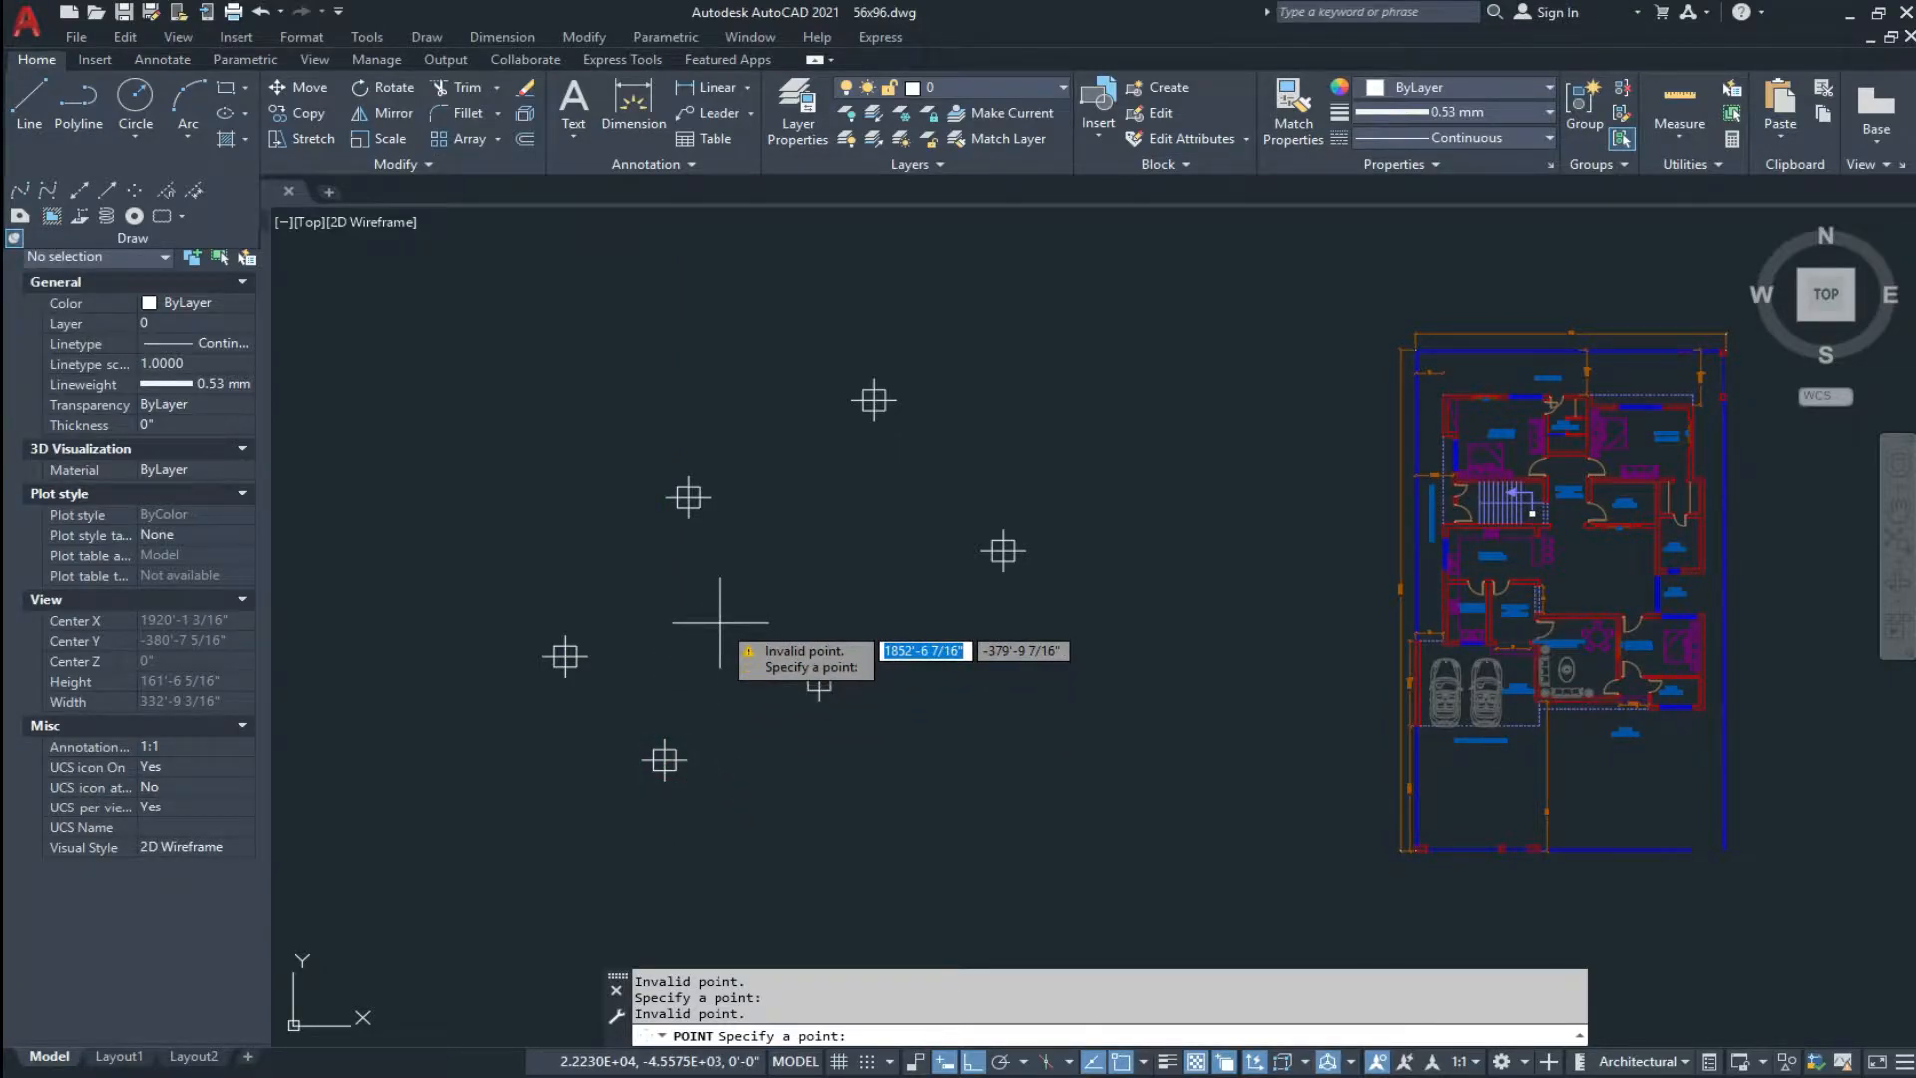
{"action": "key", "text": "Escape"}
{"action": "key", "text": "Escape"}
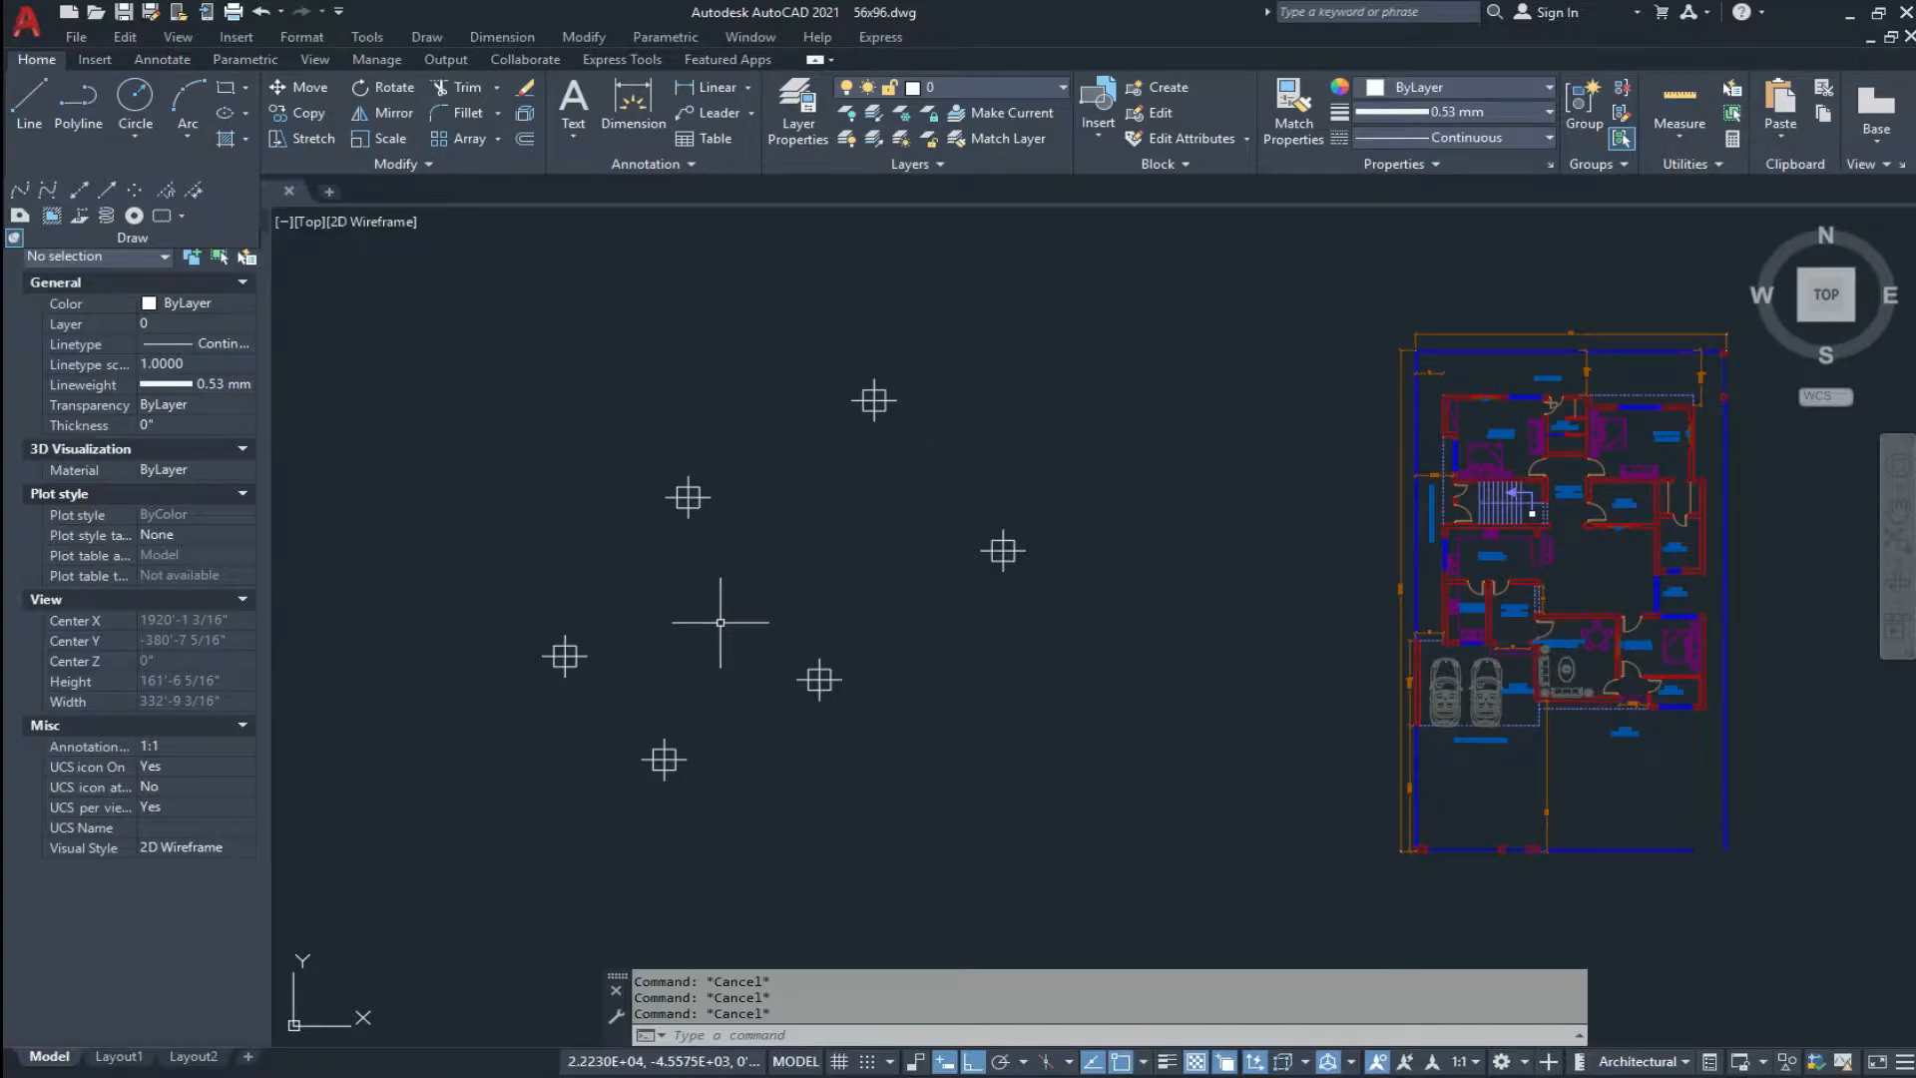
Step: Draw a closed polyline through all six points, starting from the leftmost point
{"action": "type", "text": "pl"}
{"action": "key", "text": "Return"}
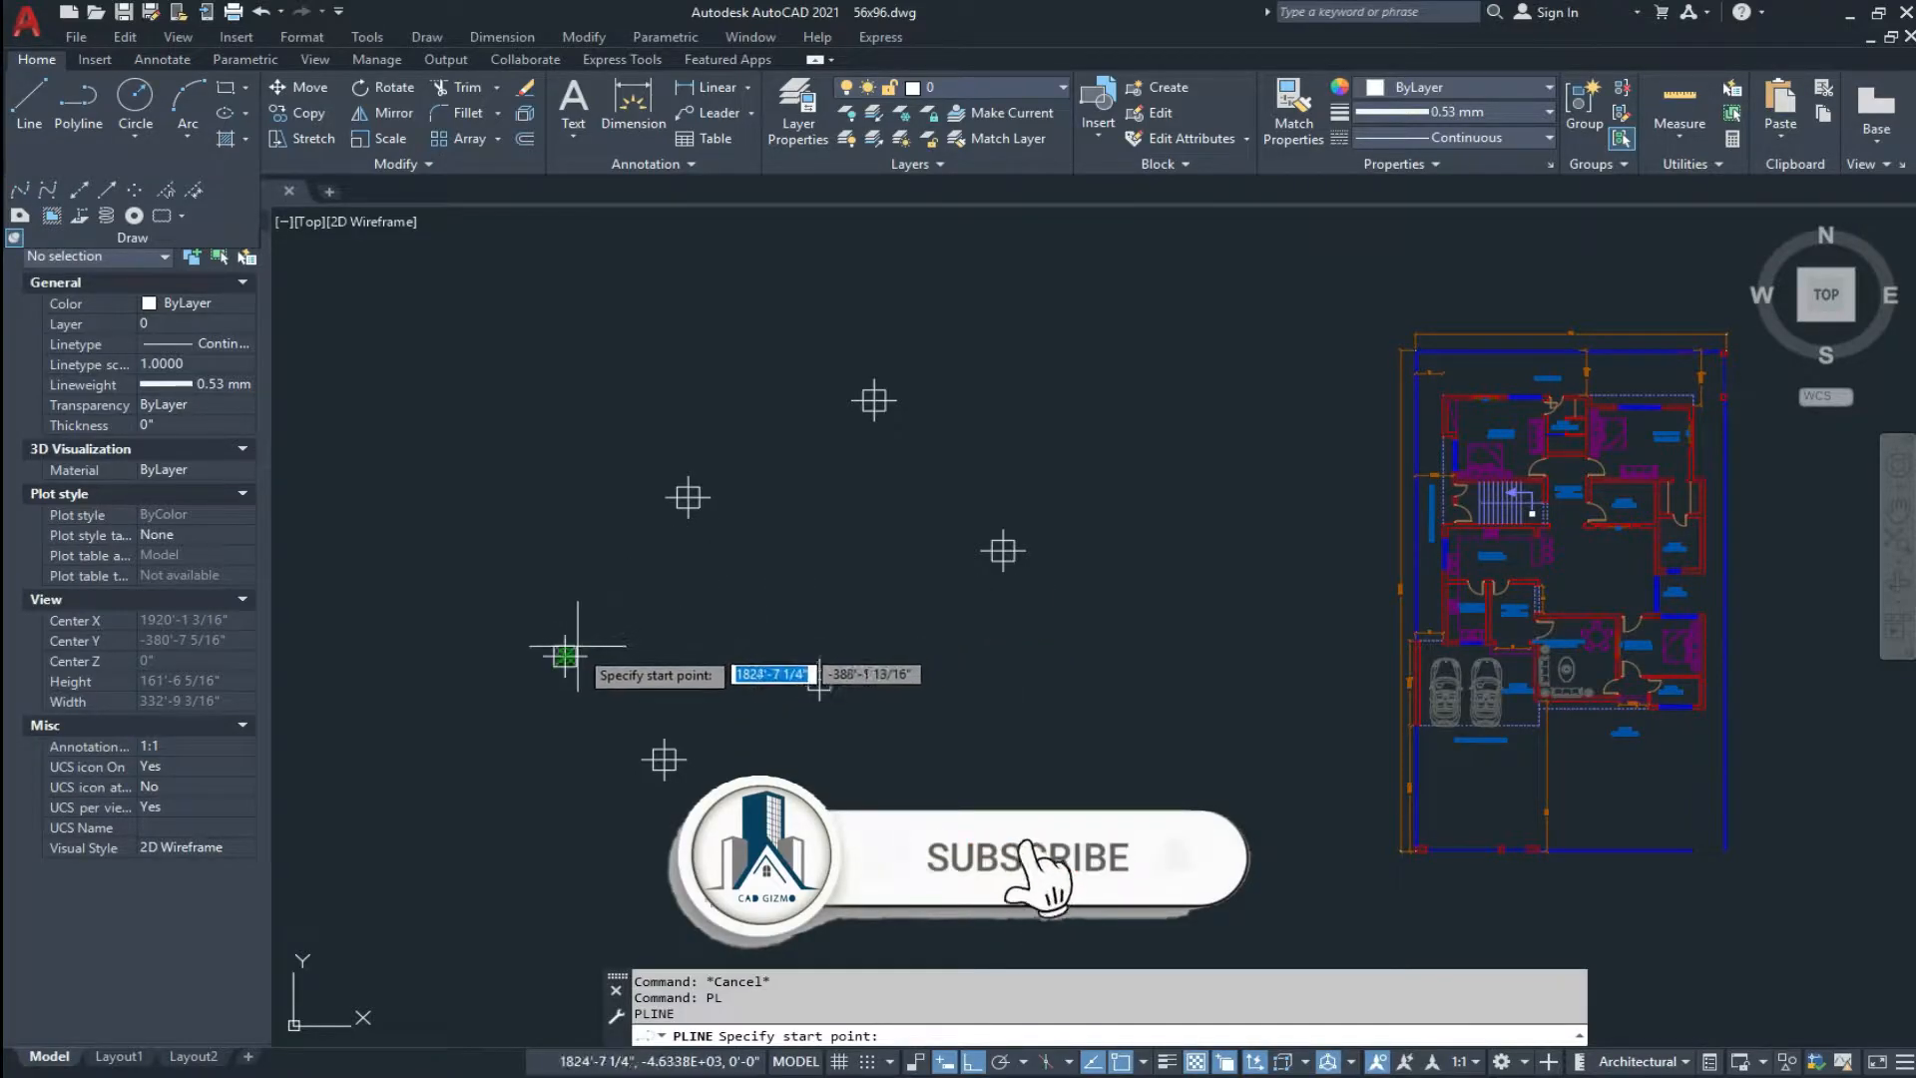
{"action": "left_click", "coordinate": [564, 655]}
{"action": "left_click", "coordinate": [687, 496]}
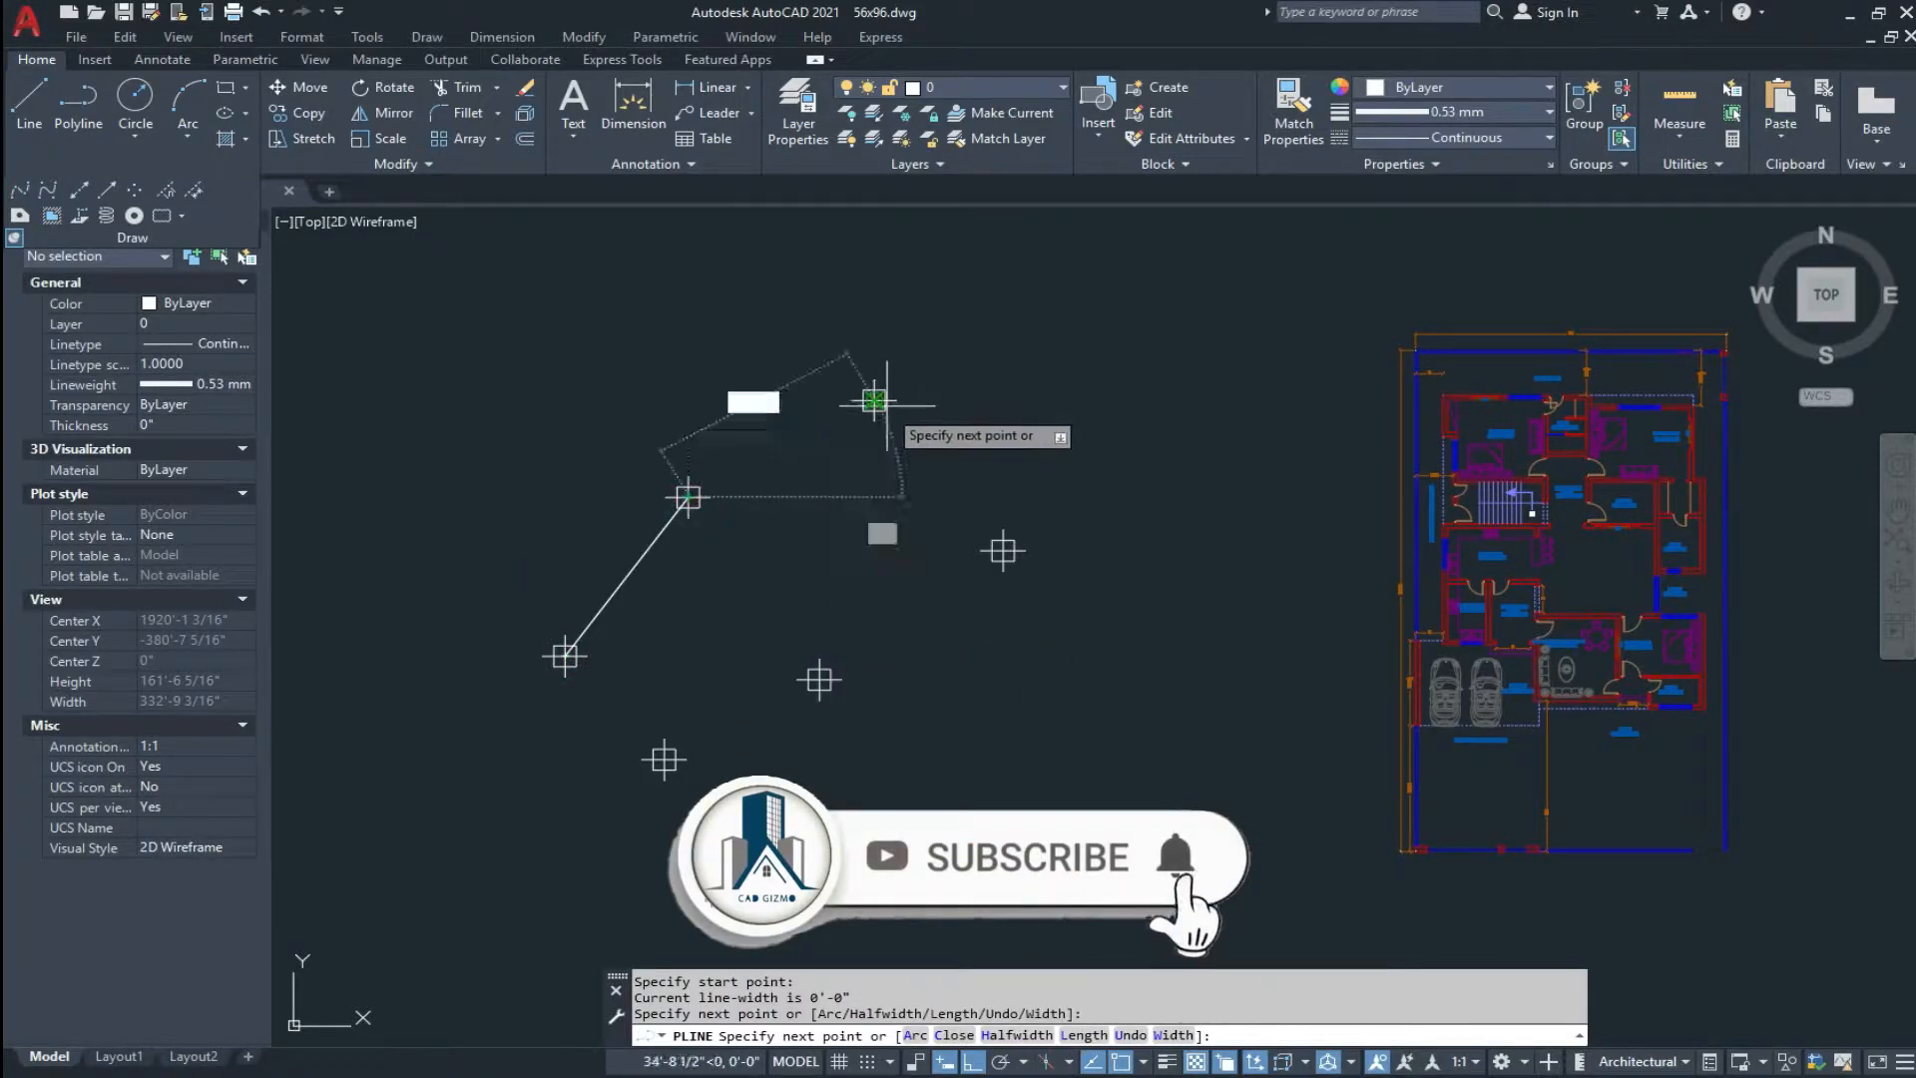
{"action": "left_click", "coordinate": [874, 400]}
{"action": "left_click", "coordinate": [1003, 549]}
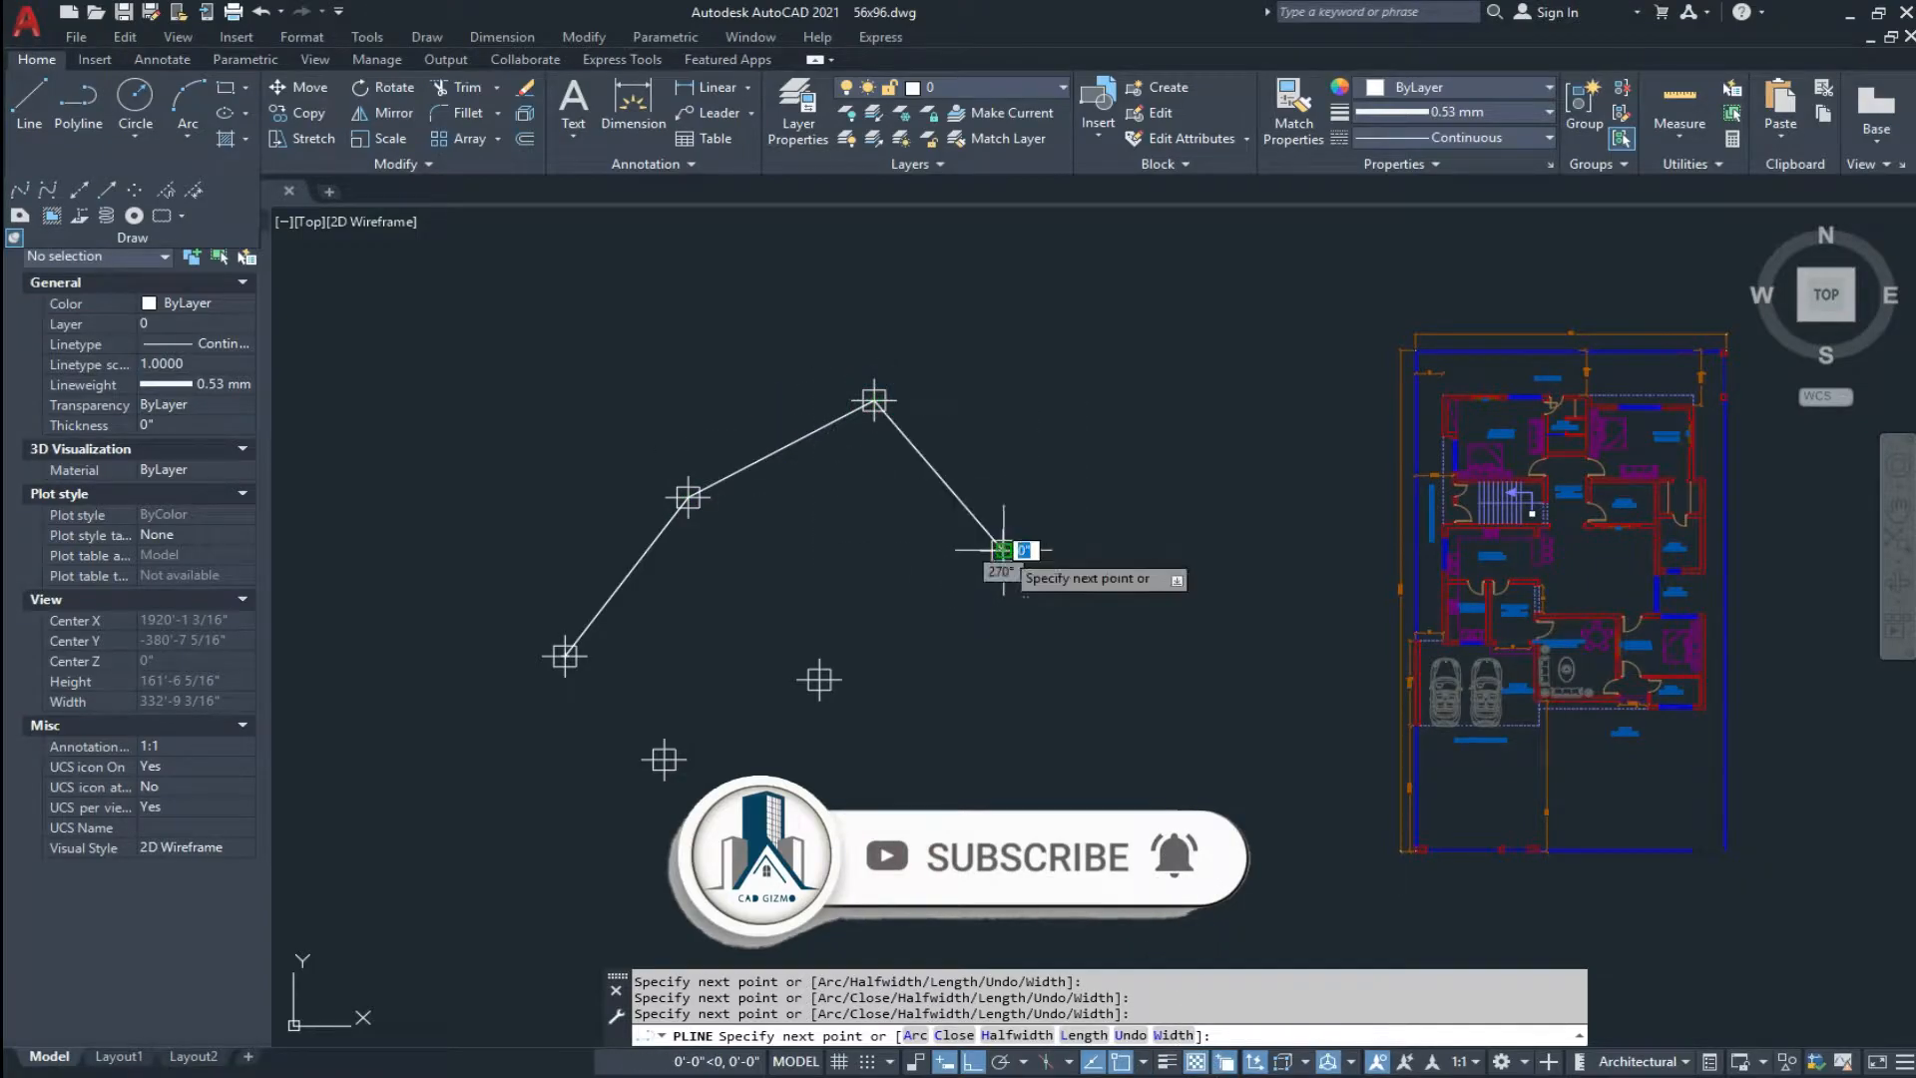
{"action": "left_click", "coordinate": [819, 680]}
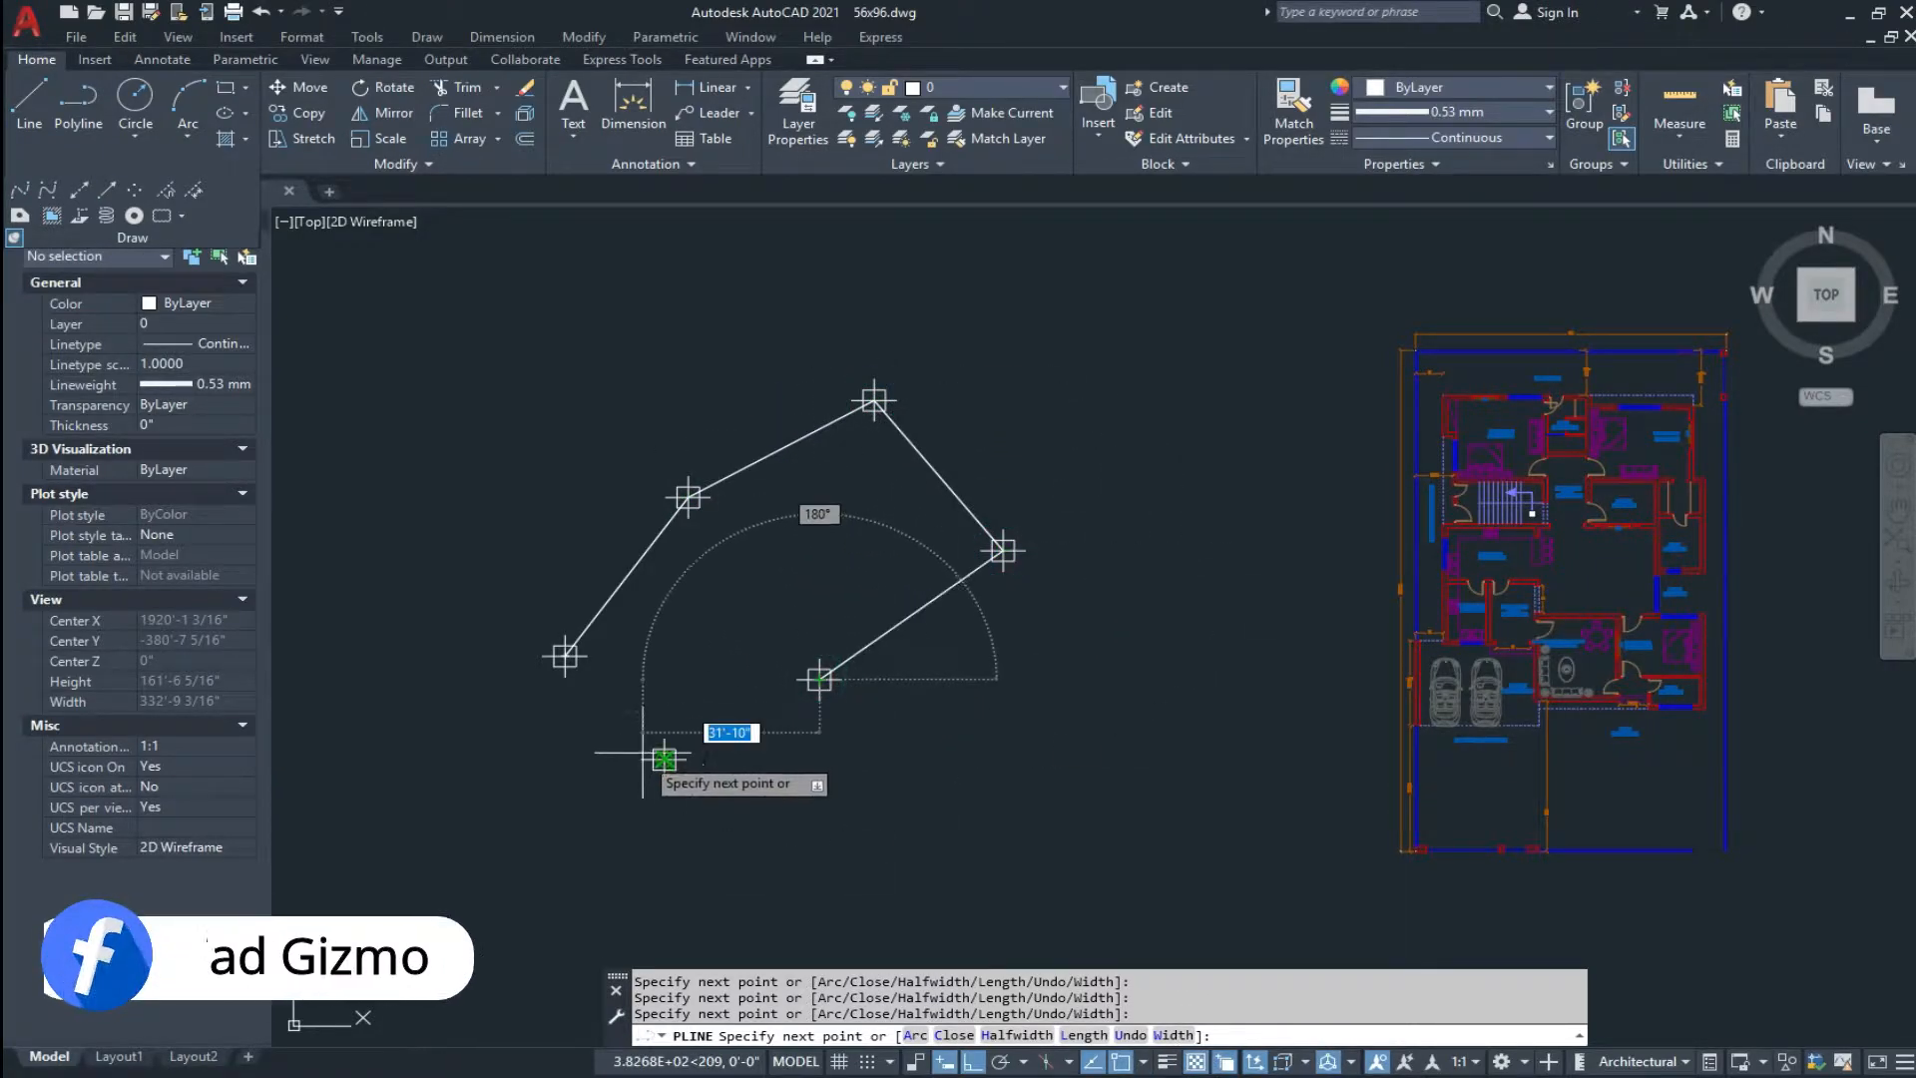
{"action": "right_click", "coordinate": [568, 656]}
{"action": "left_click", "coordinate": [599, 667]}
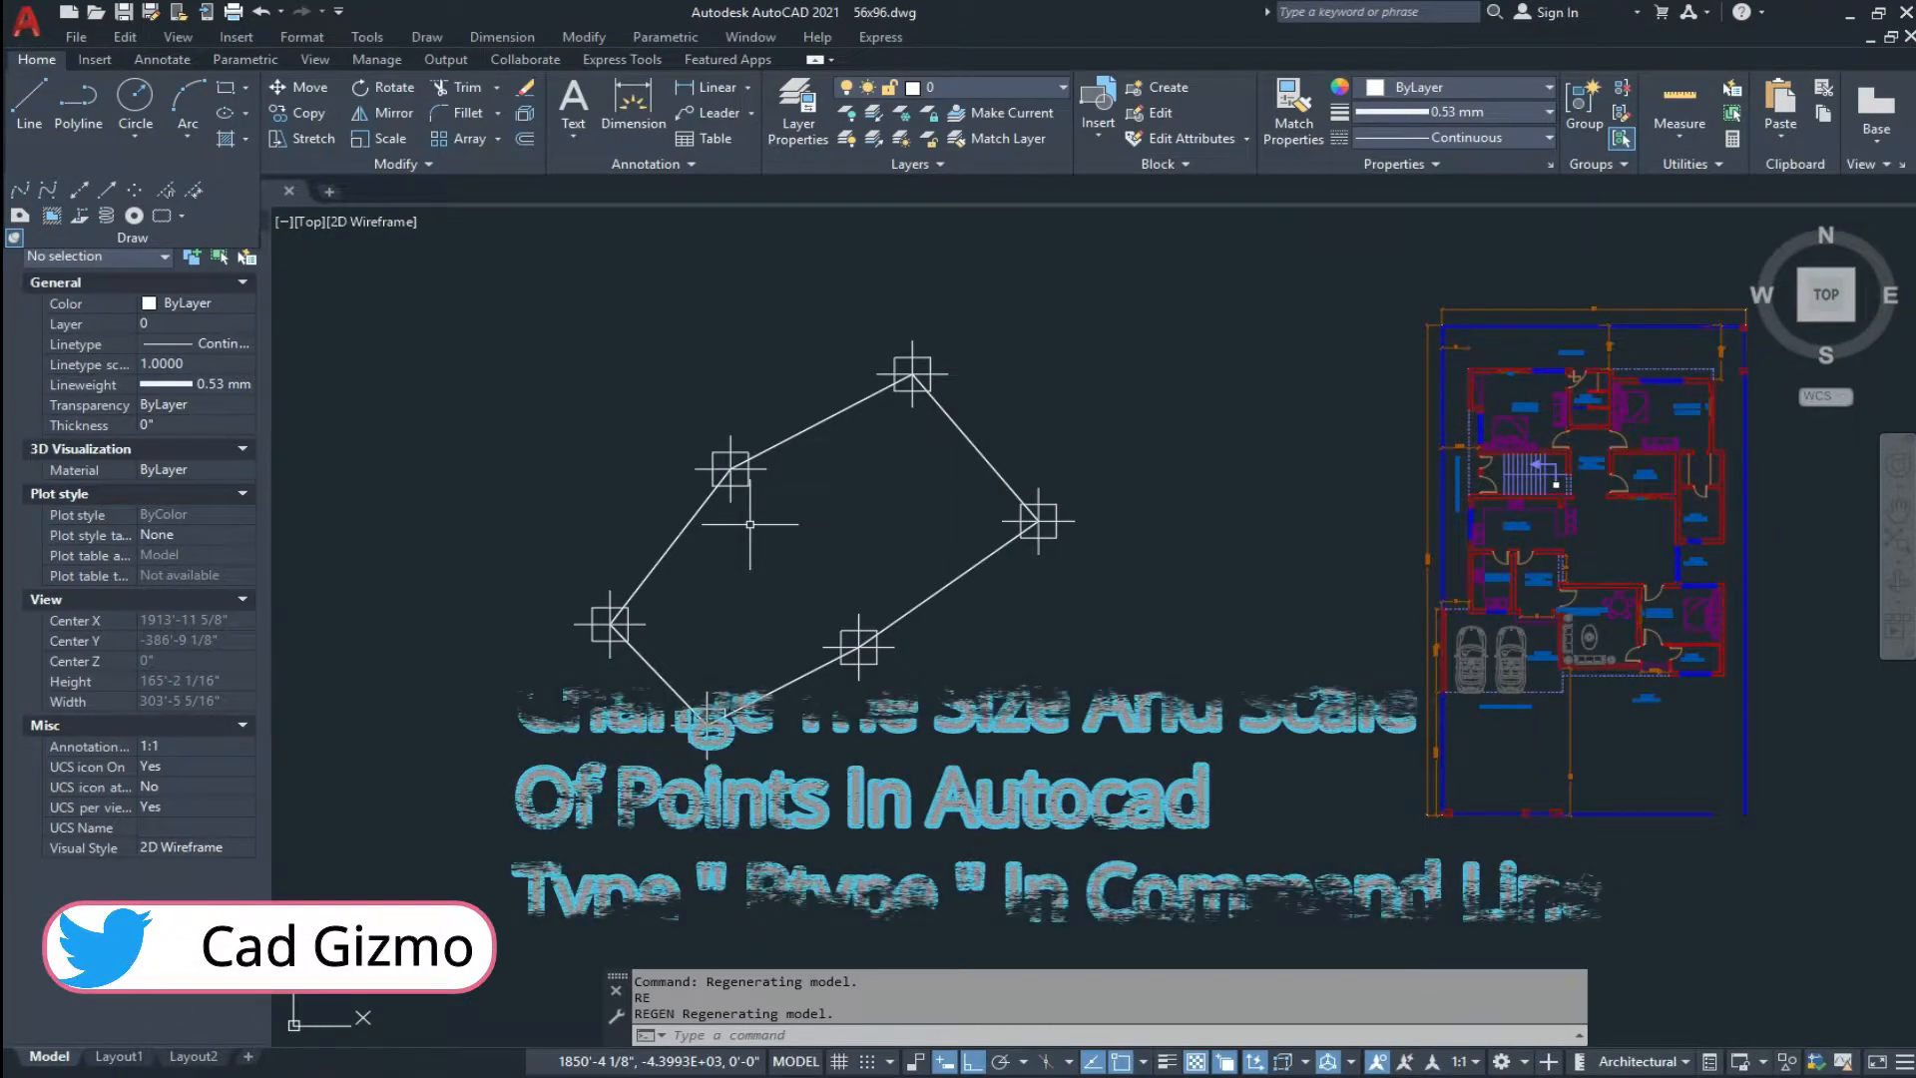
Step: Use PTYPE to change the point style to a plain cross, moving the dialog clear of the polyline
{"action": "type", "text": "PTYPE"}
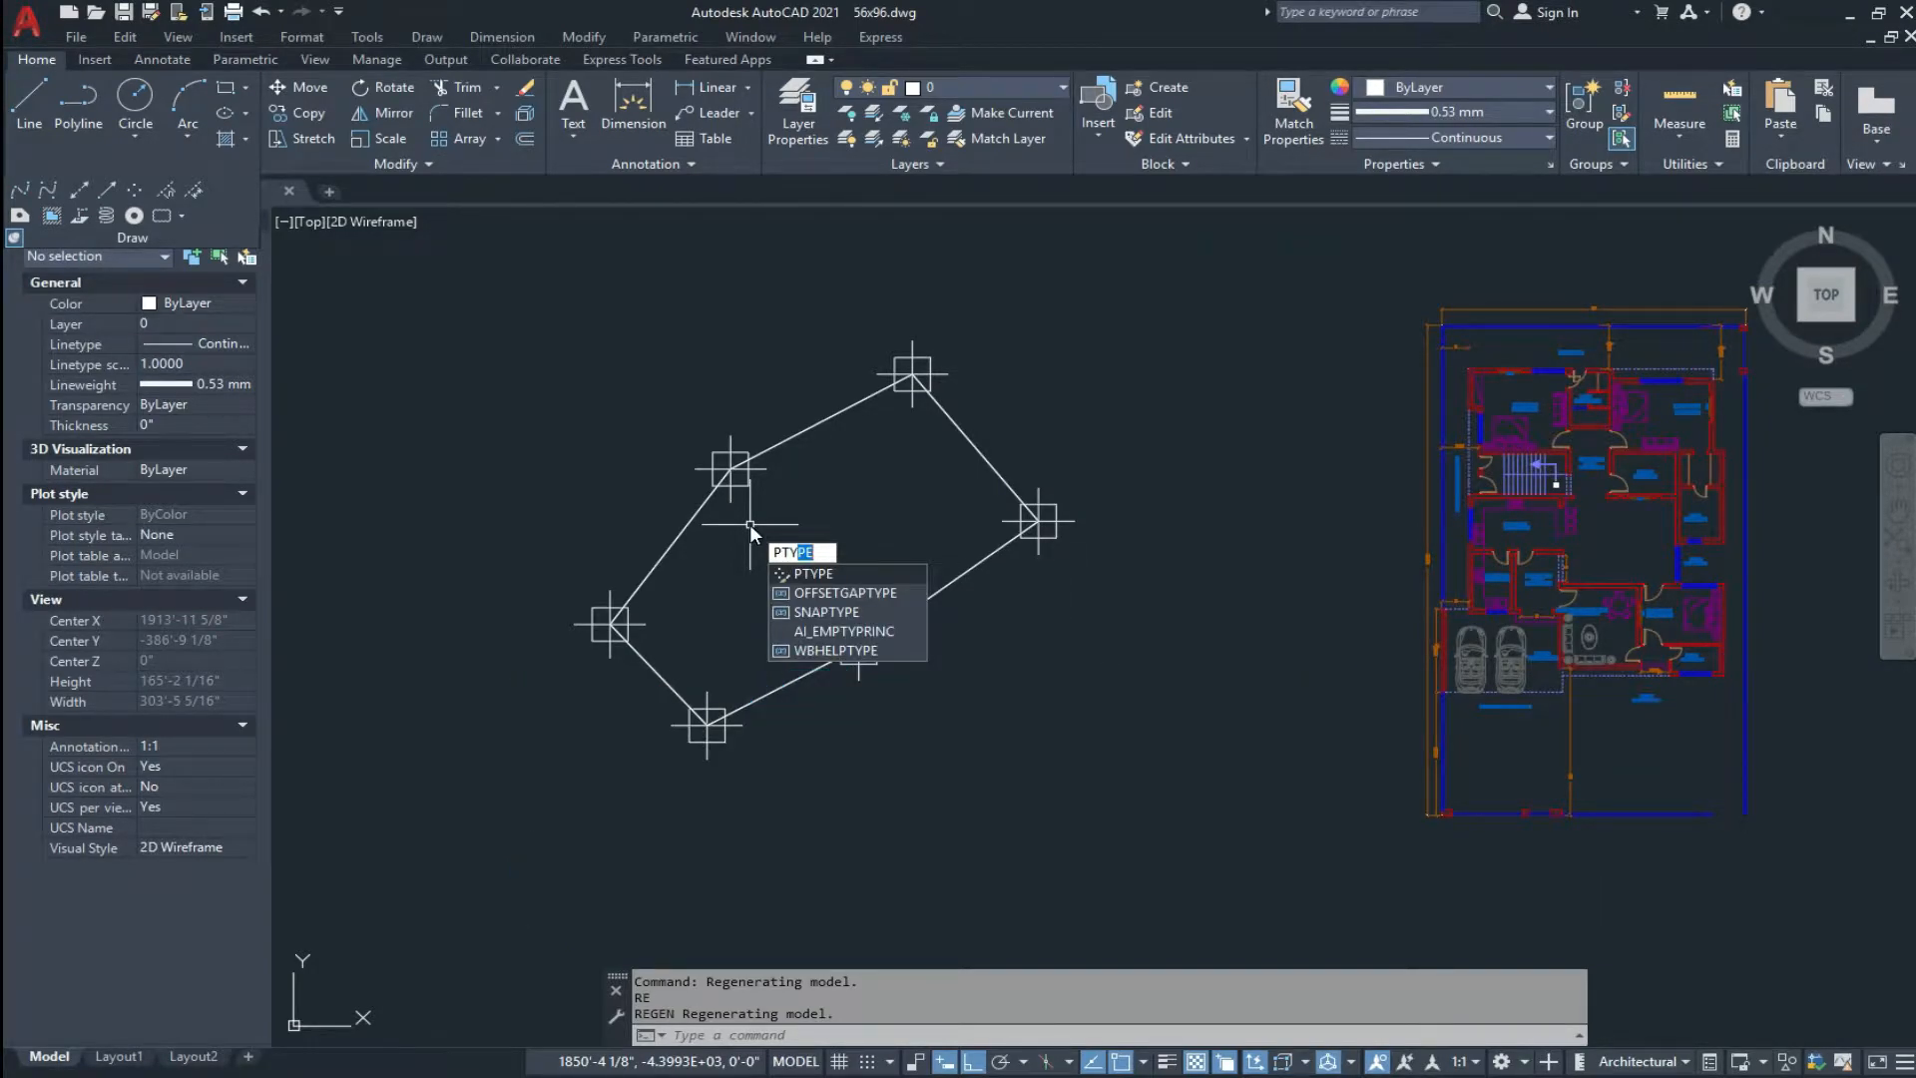
{"action": "key", "text": "Return"}
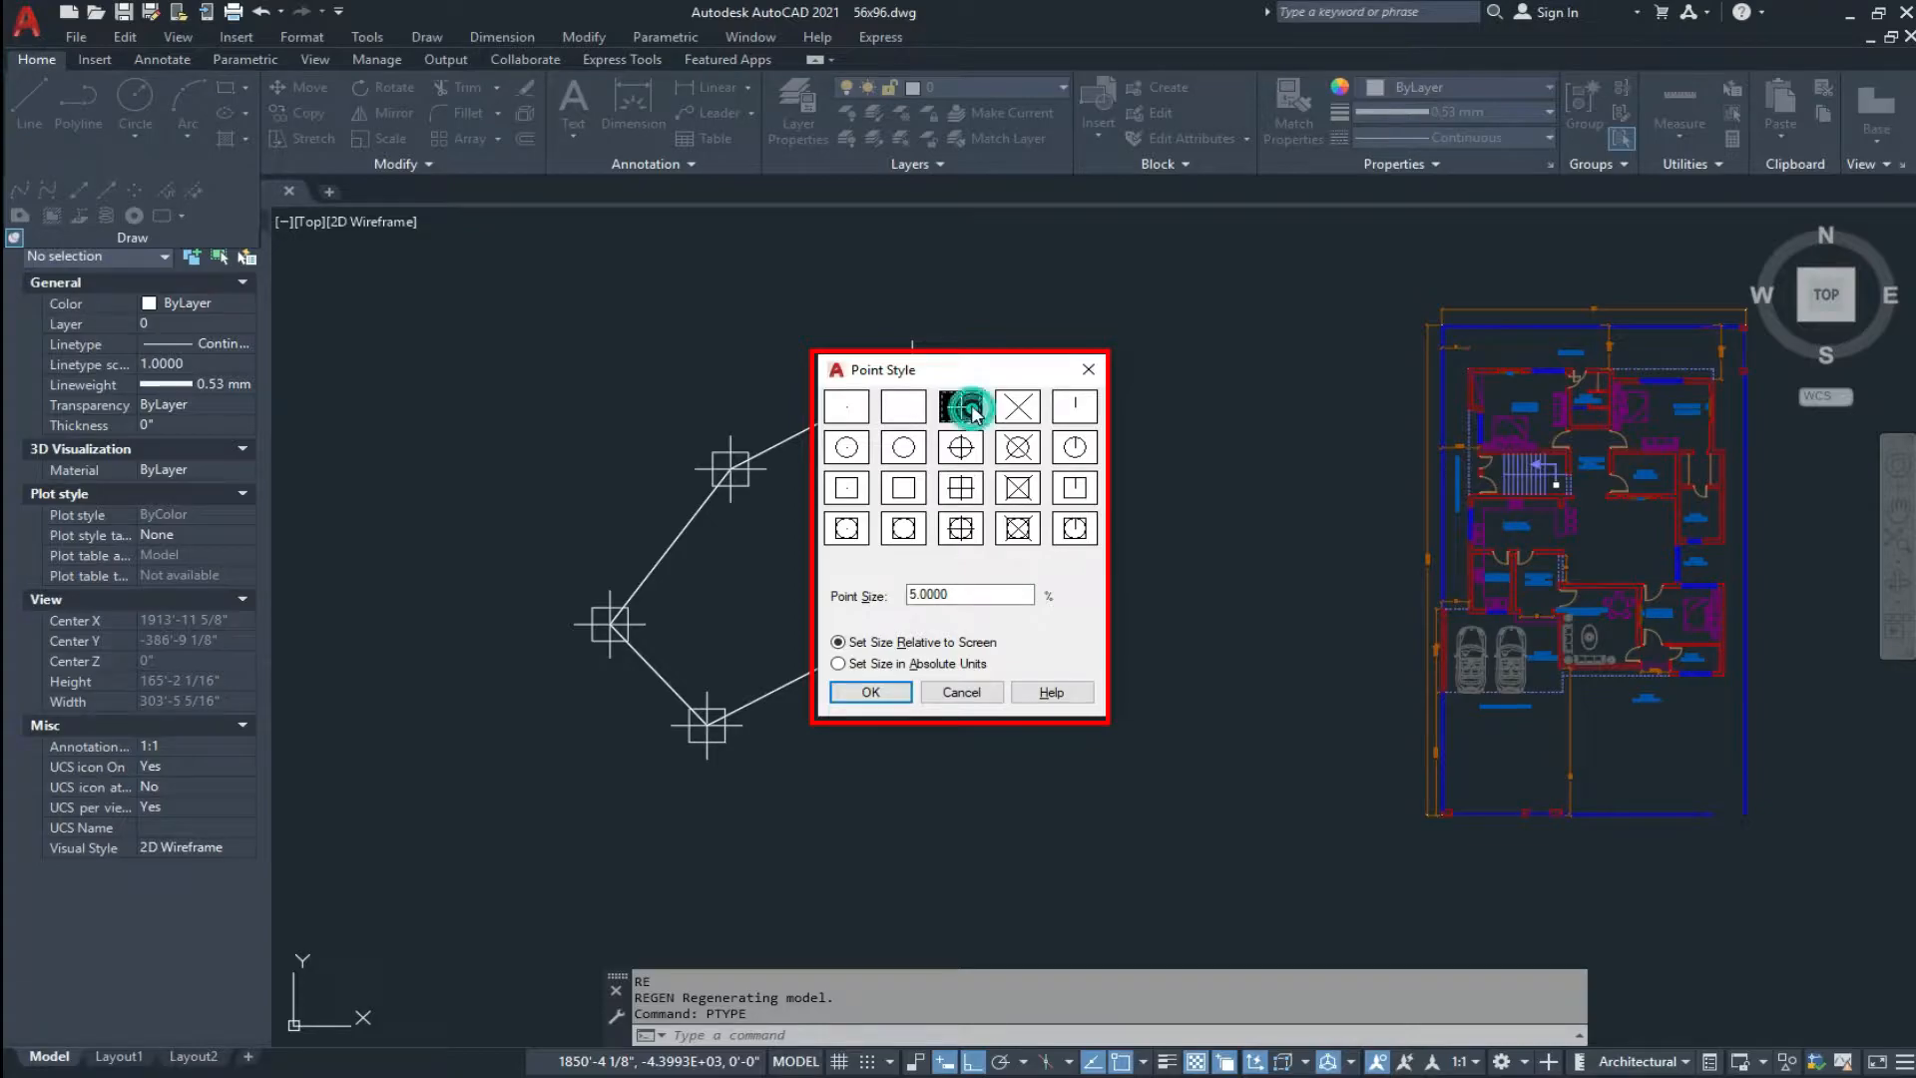
{"action": "left_click_drag", "start_coordinate": [980, 375], "coordinate": [1278, 374]}
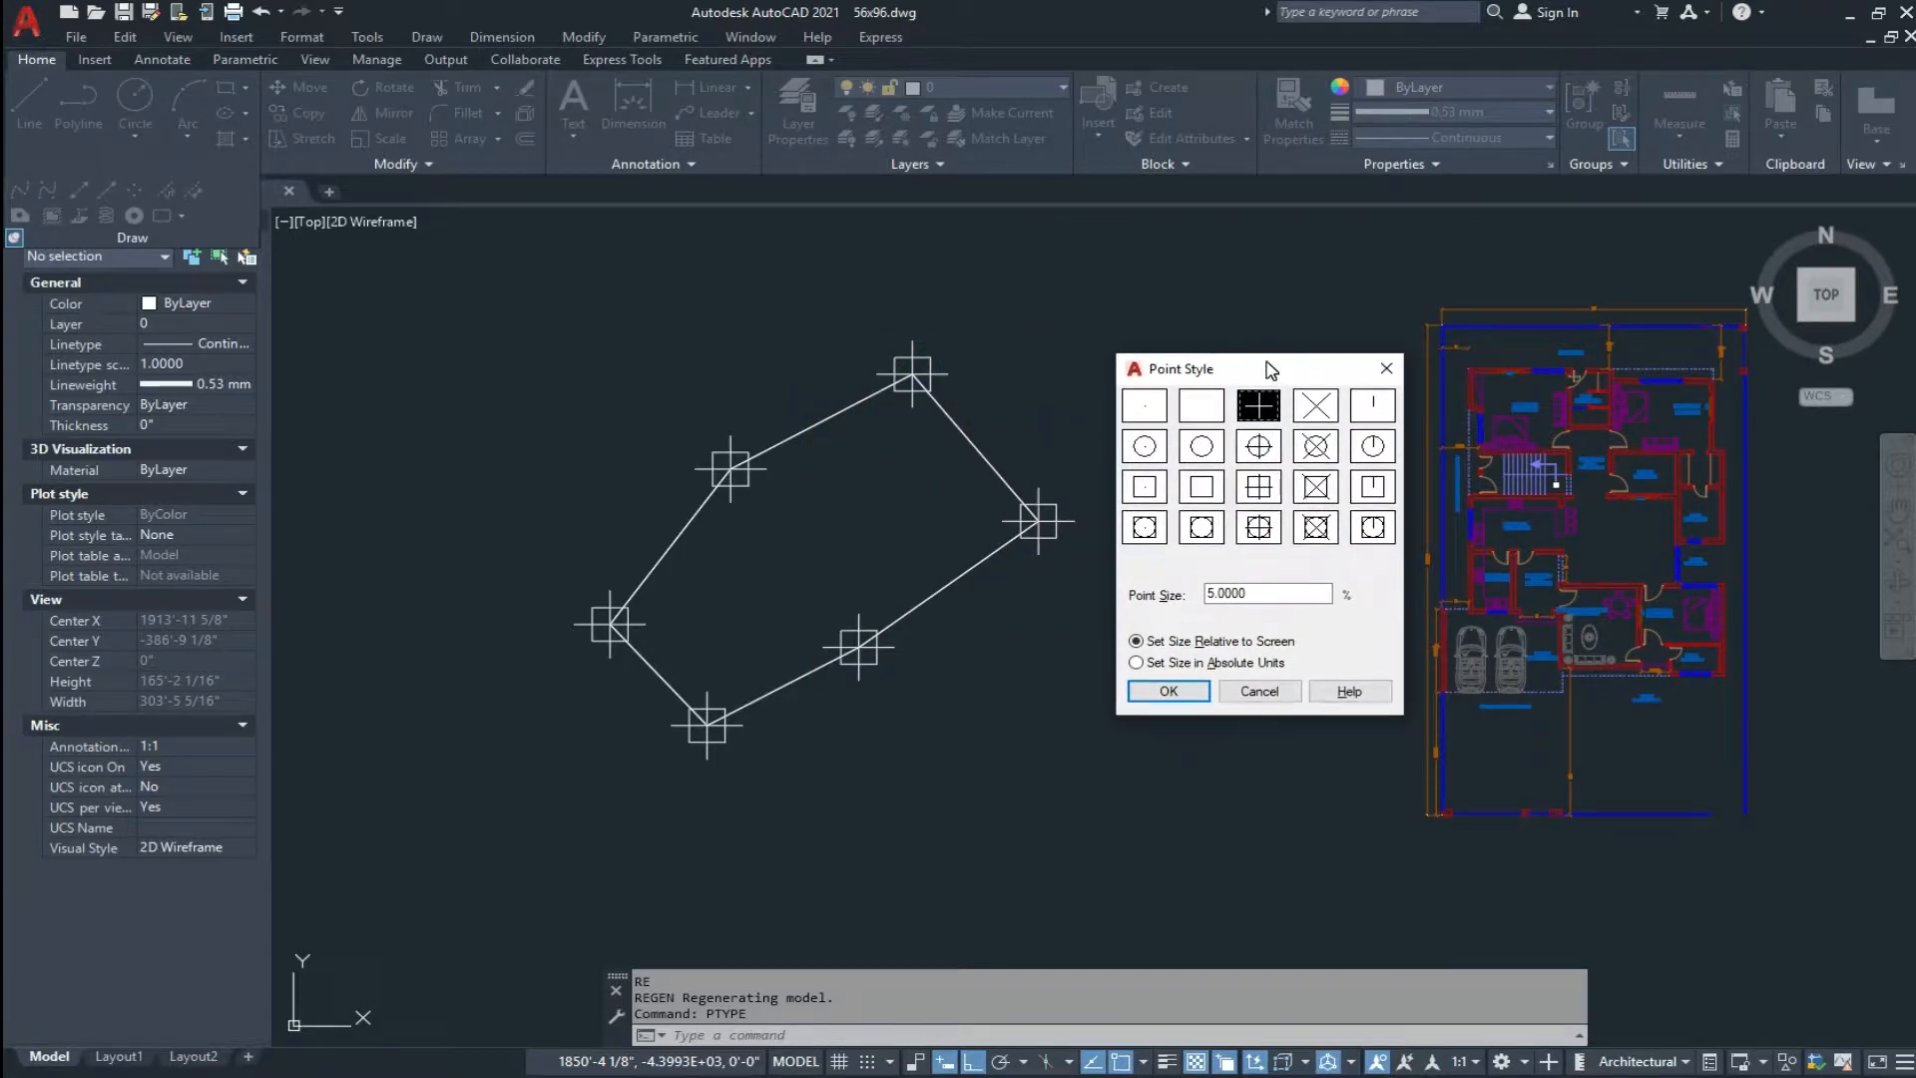
{"action": "left_click", "coordinate": [1195, 693]}
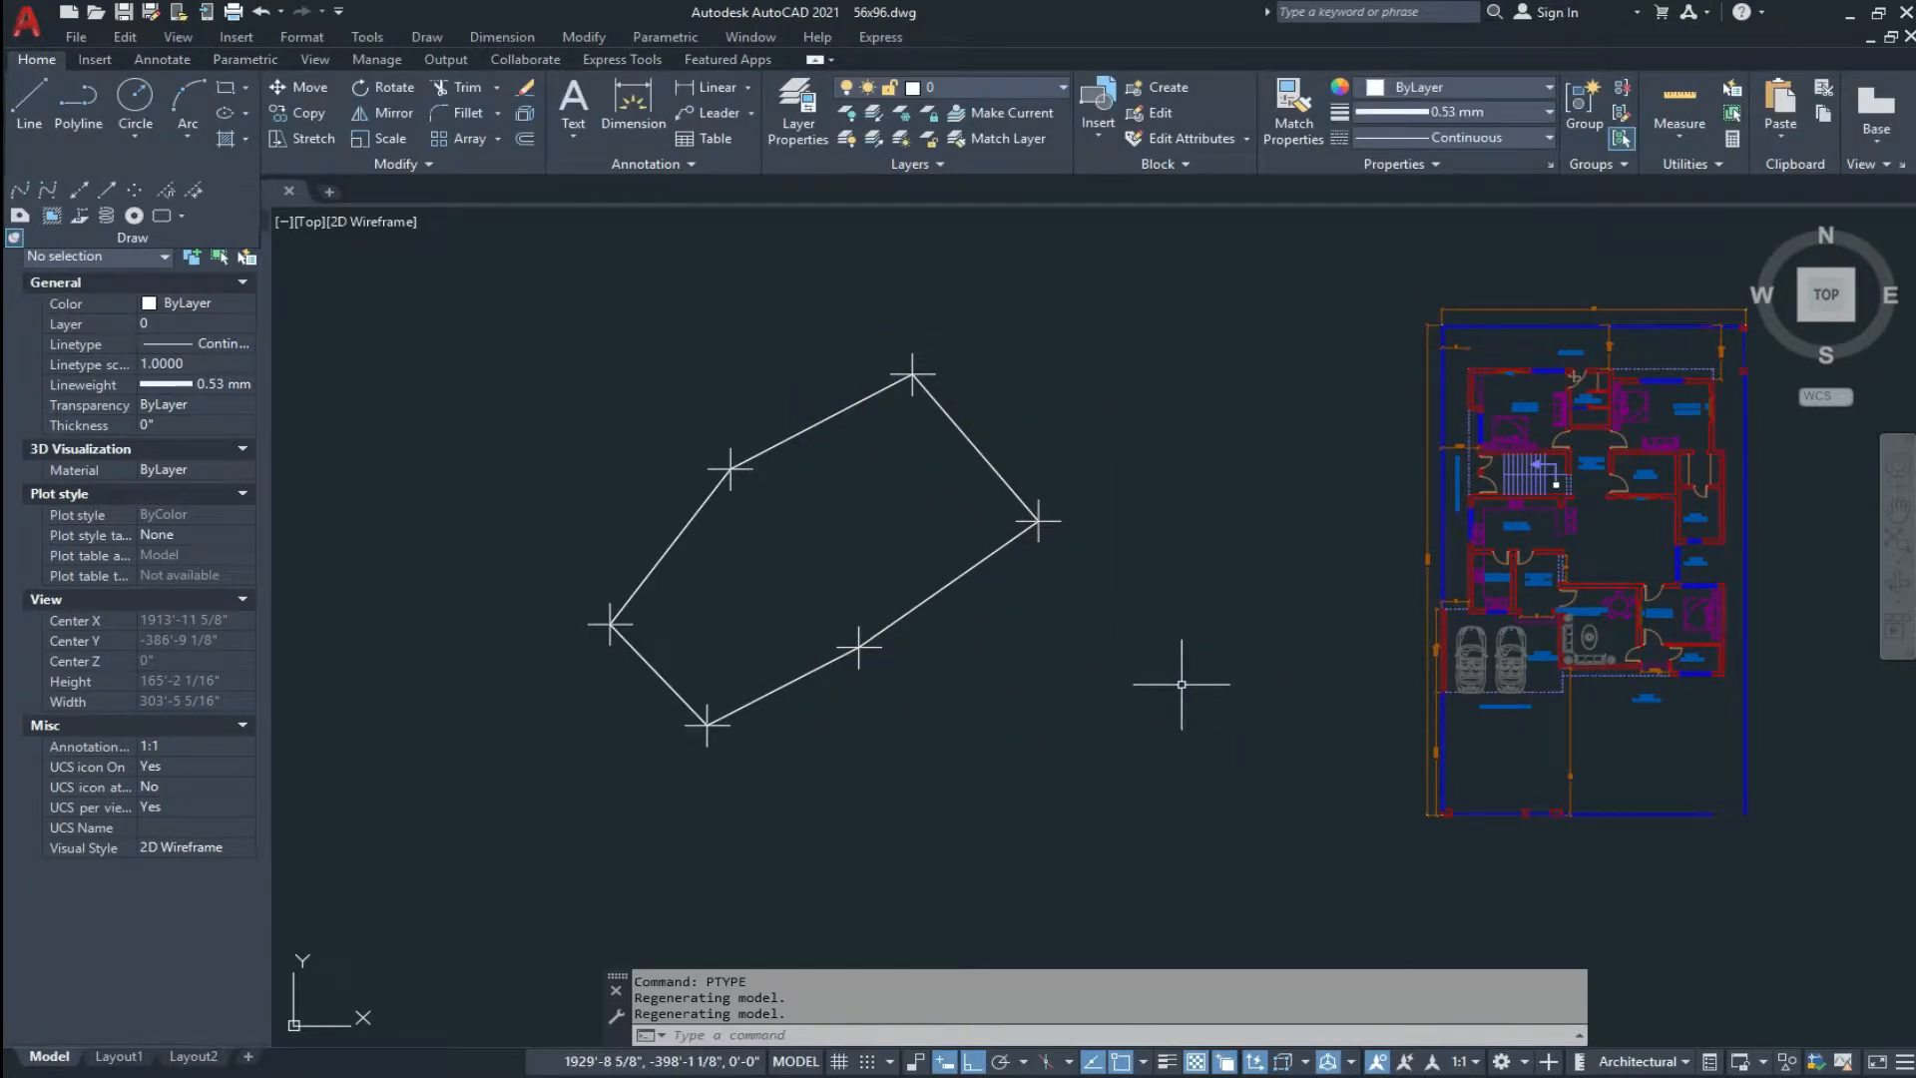
Step: Change the point style to a plain circle without a centre dot
{"action": "key", "text": "Return"}
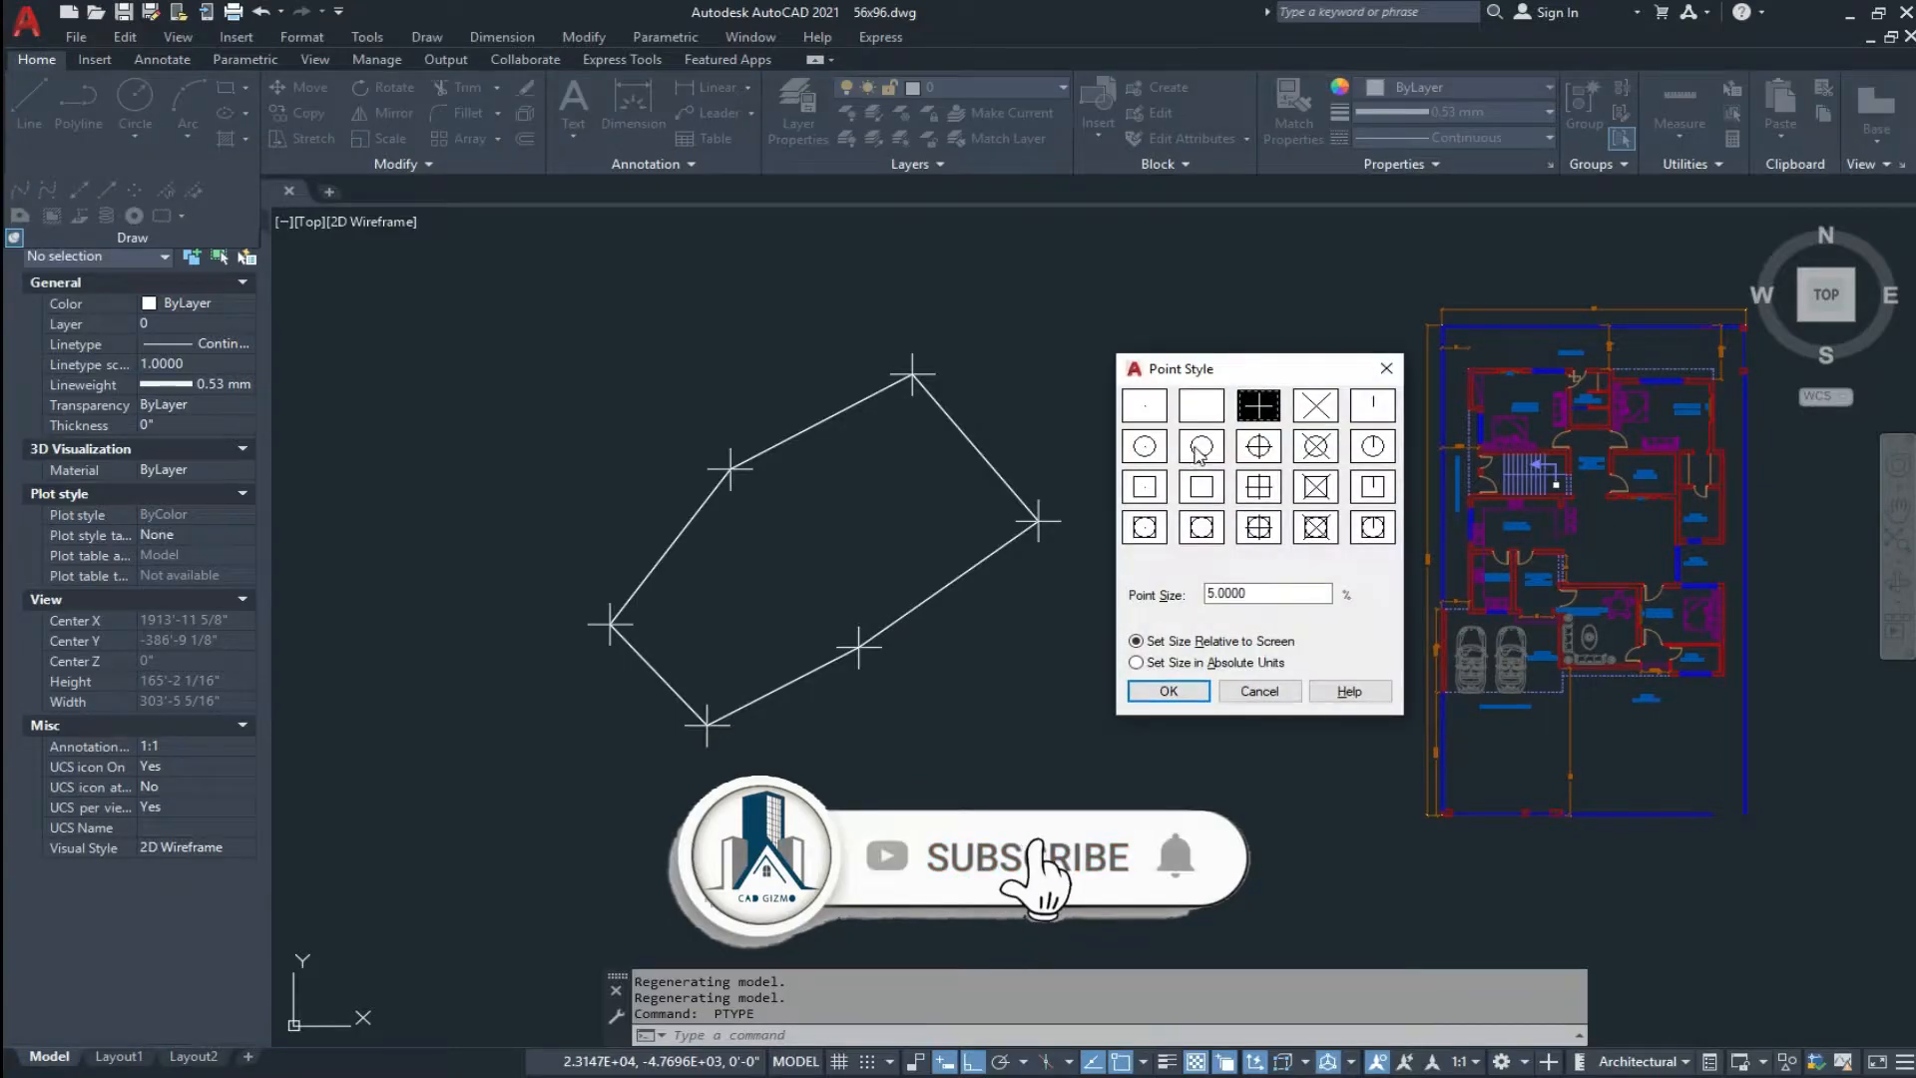
{"action": "left_click", "coordinate": [1200, 446]}
{"action": "left_click", "coordinate": [1168, 688]}
Step: Change the point style to a circle with an X through it
{"action": "key", "text": "Return"}
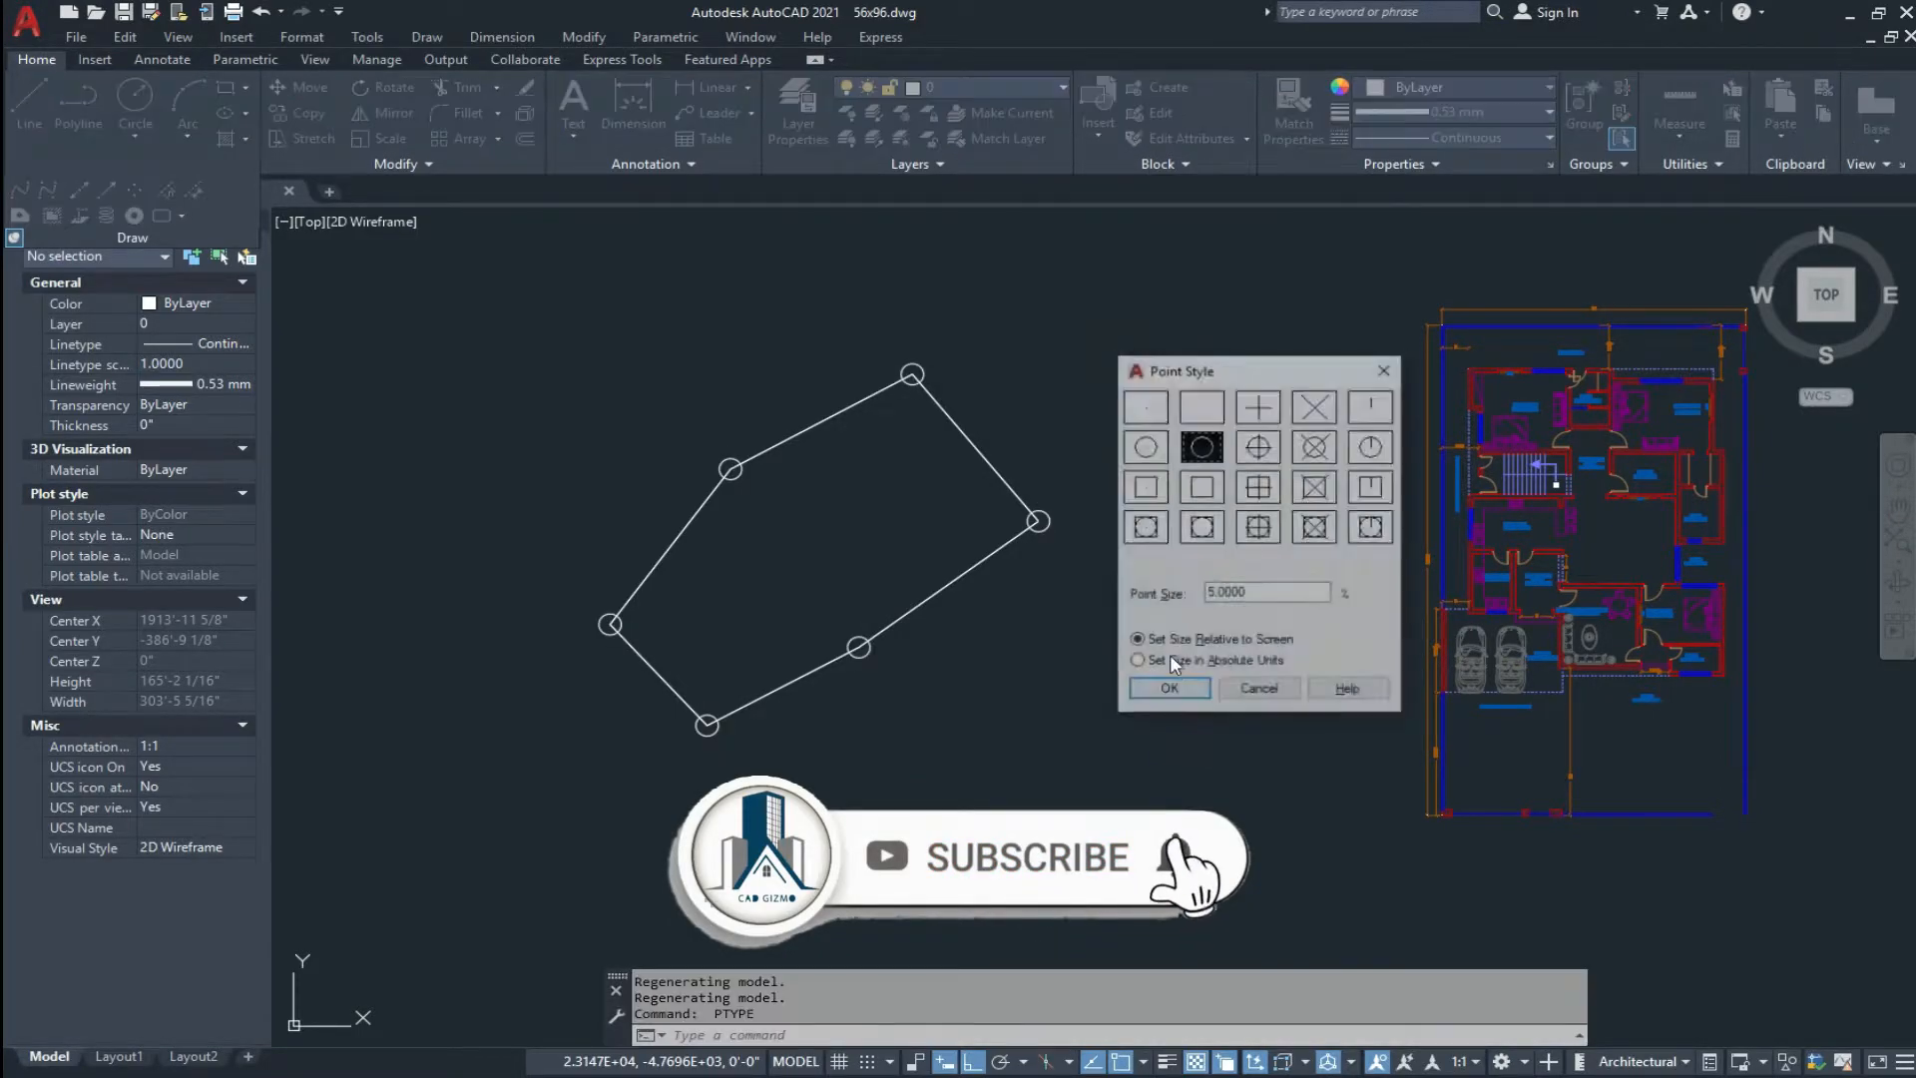
{"action": "left_click", "coordinate": [1315, 446]}
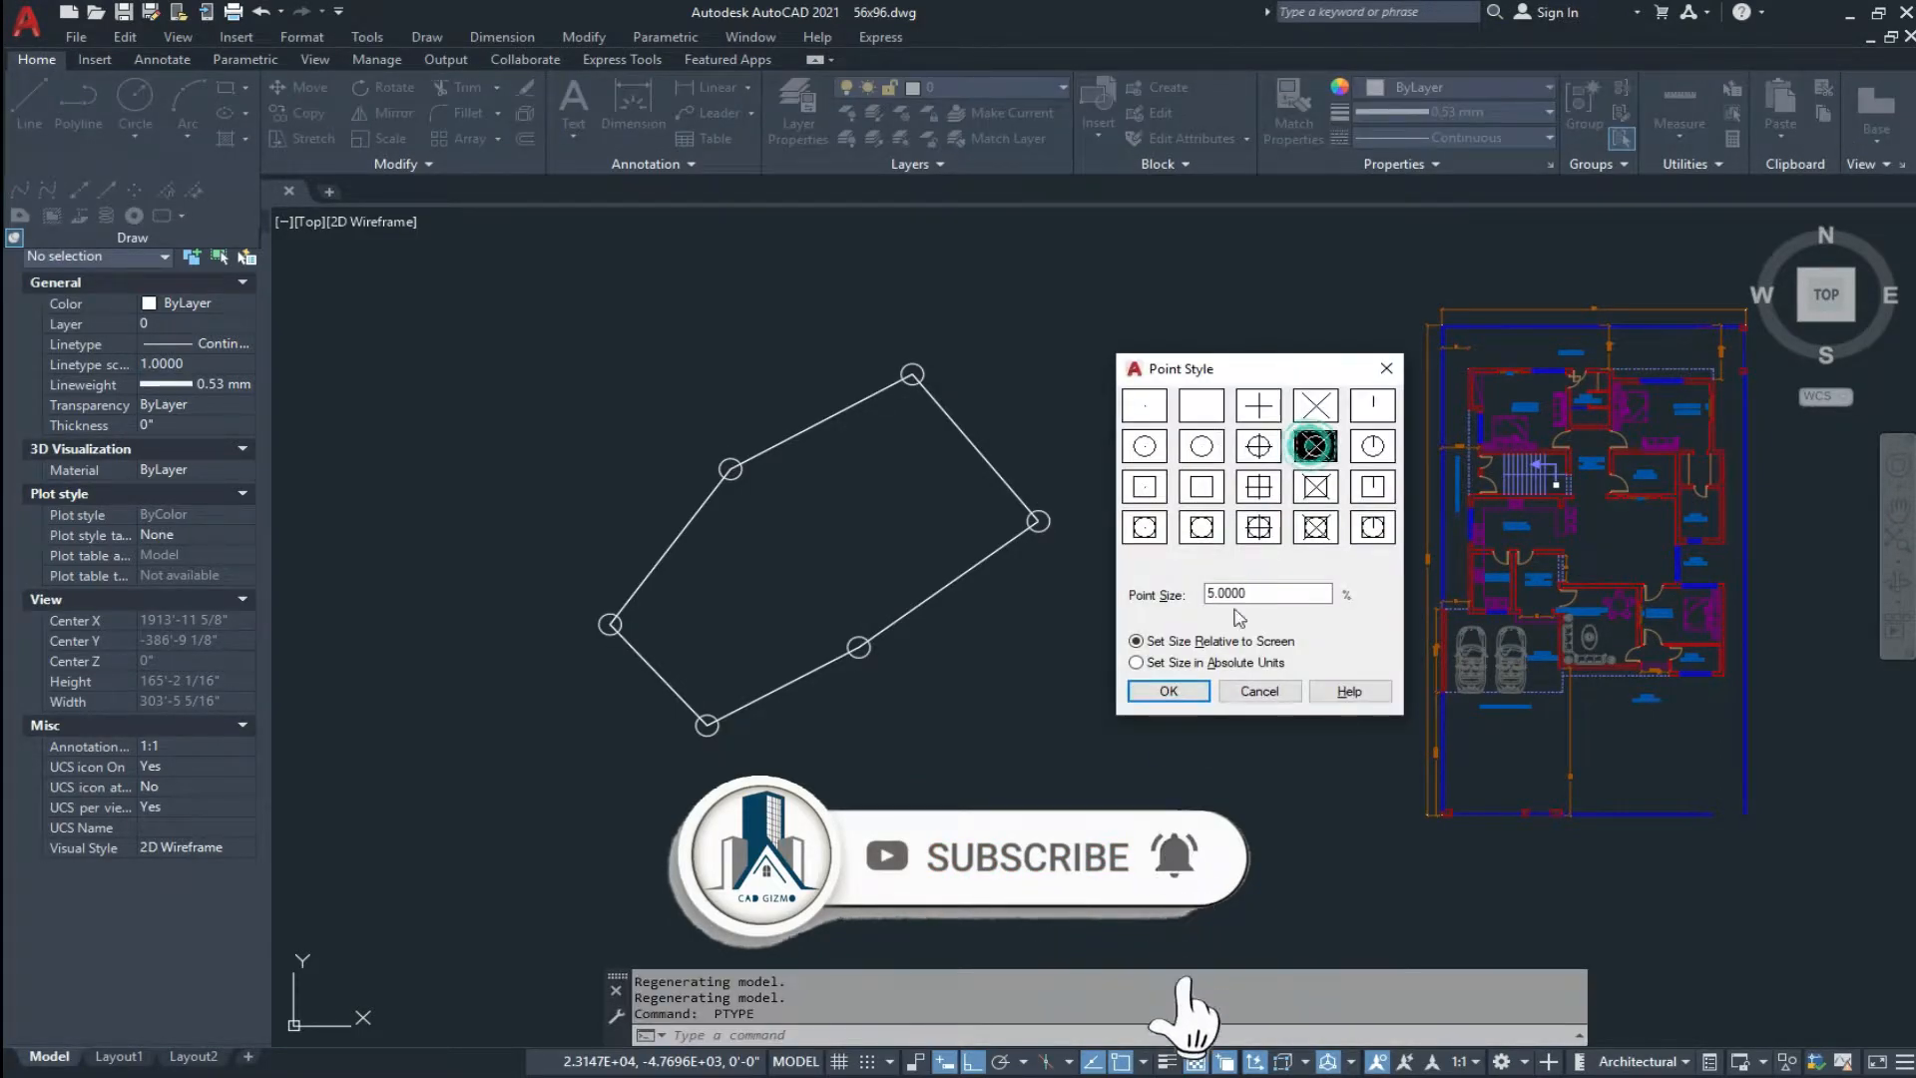
{"action": "left_click", "coordinate": [1168, 691]}
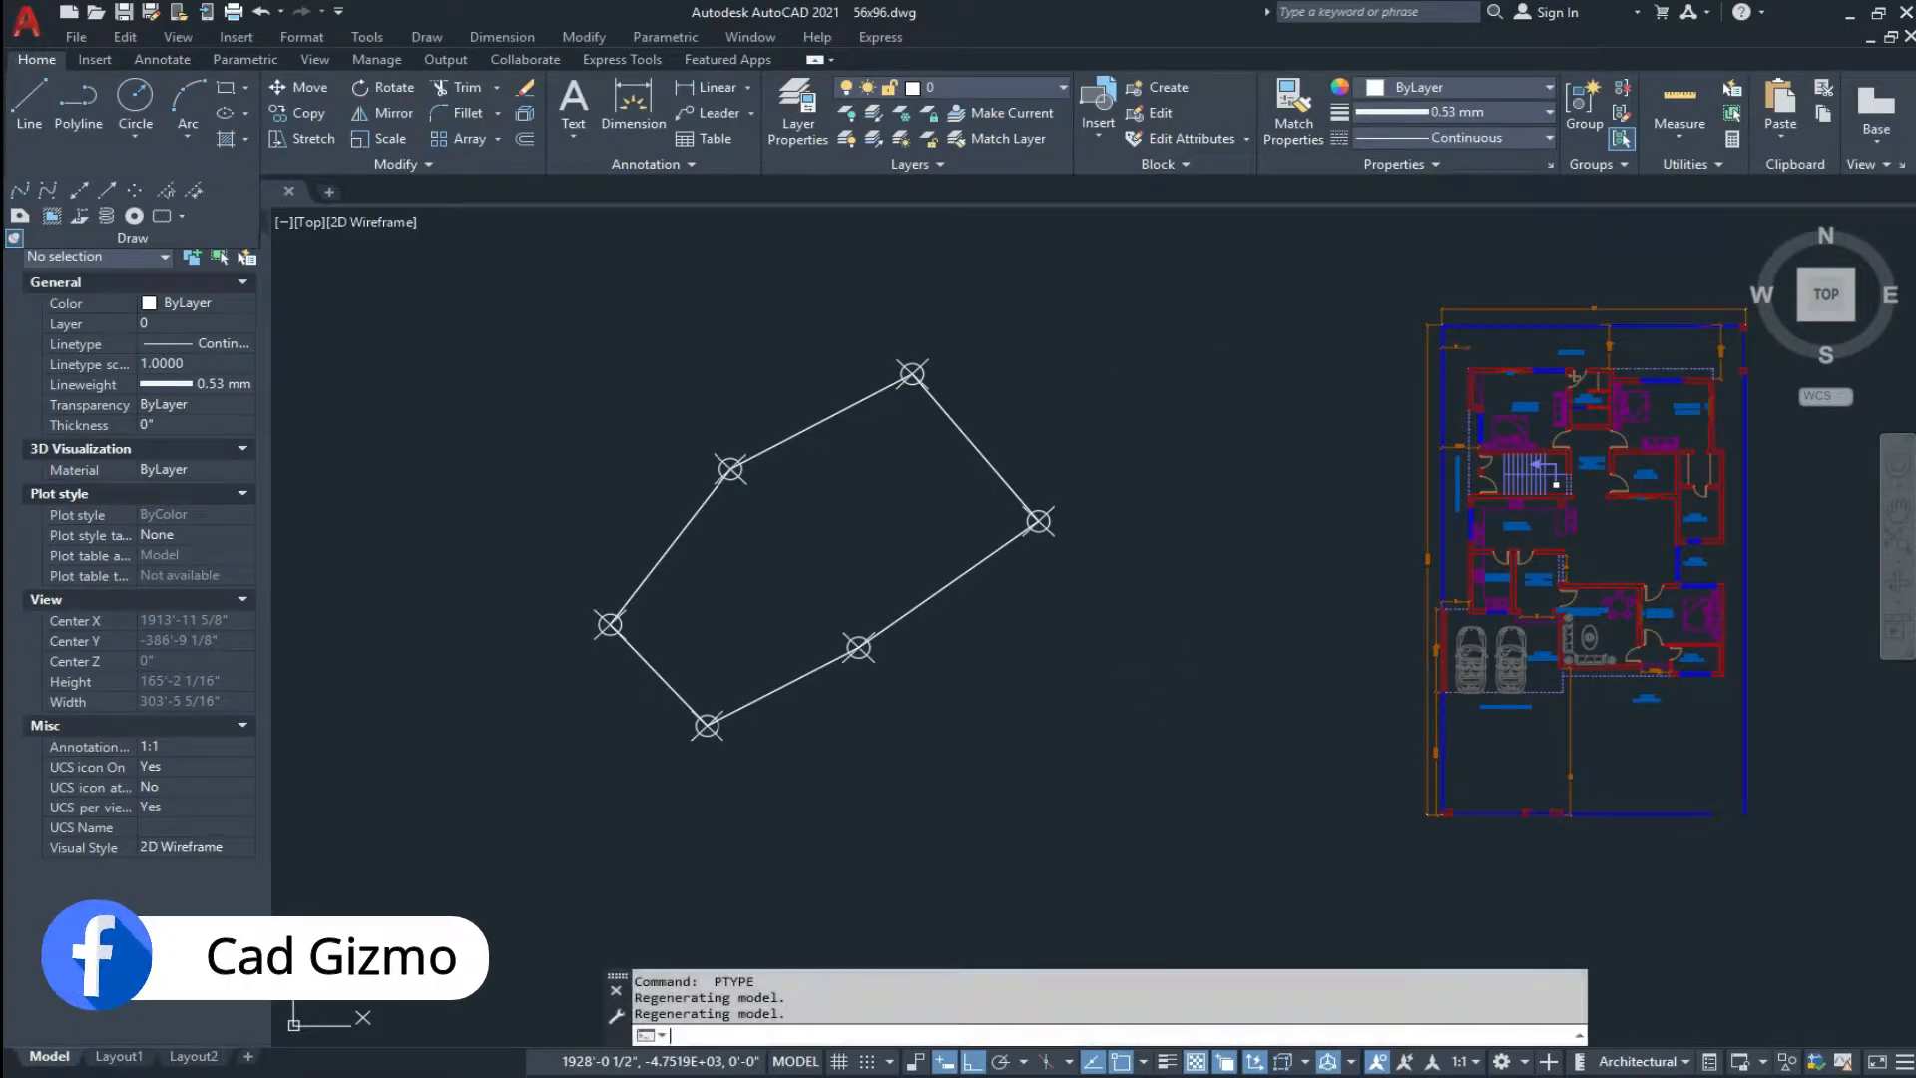
Step: Set the point size to 2.5 relative to the screen
{"action": "key", "text": "Return"}
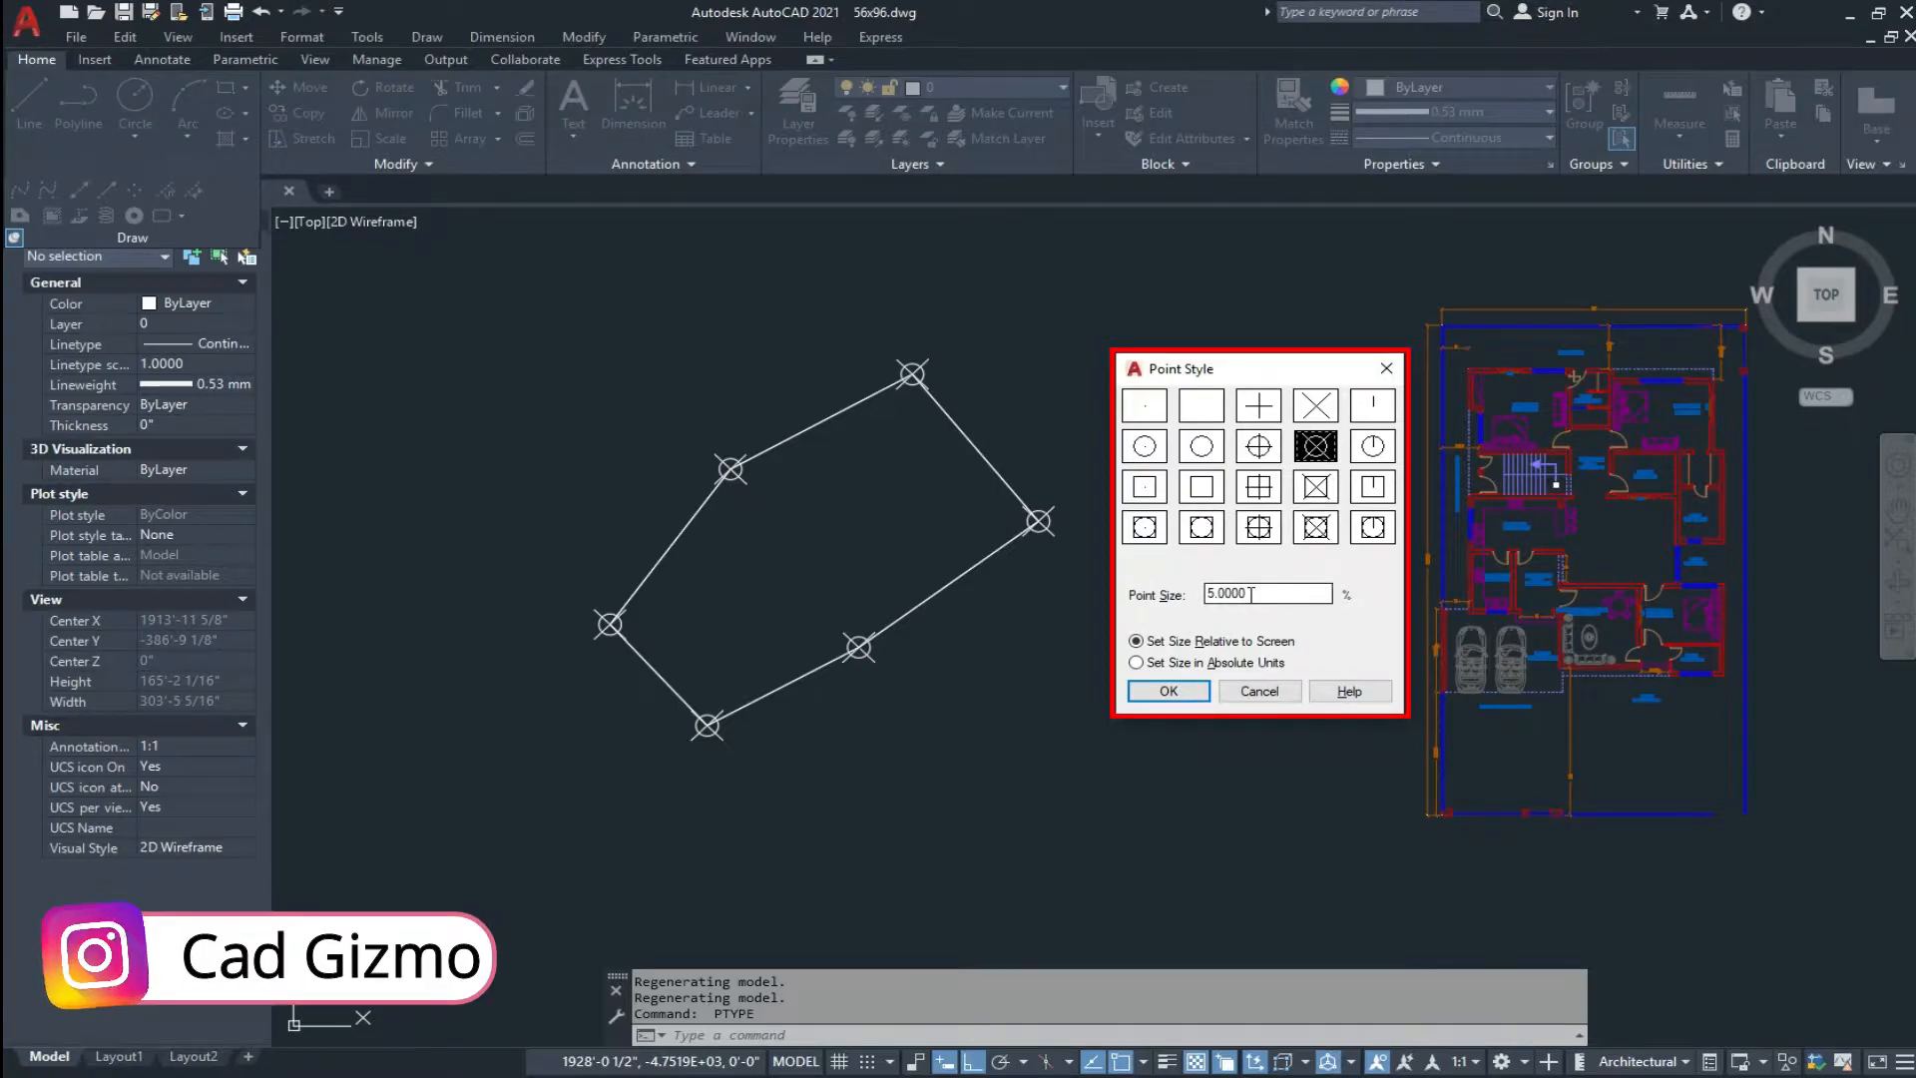
{"action": "left_click_drag", "start_coordinate": [1253, 592], "coordinate": [1198, 587]}
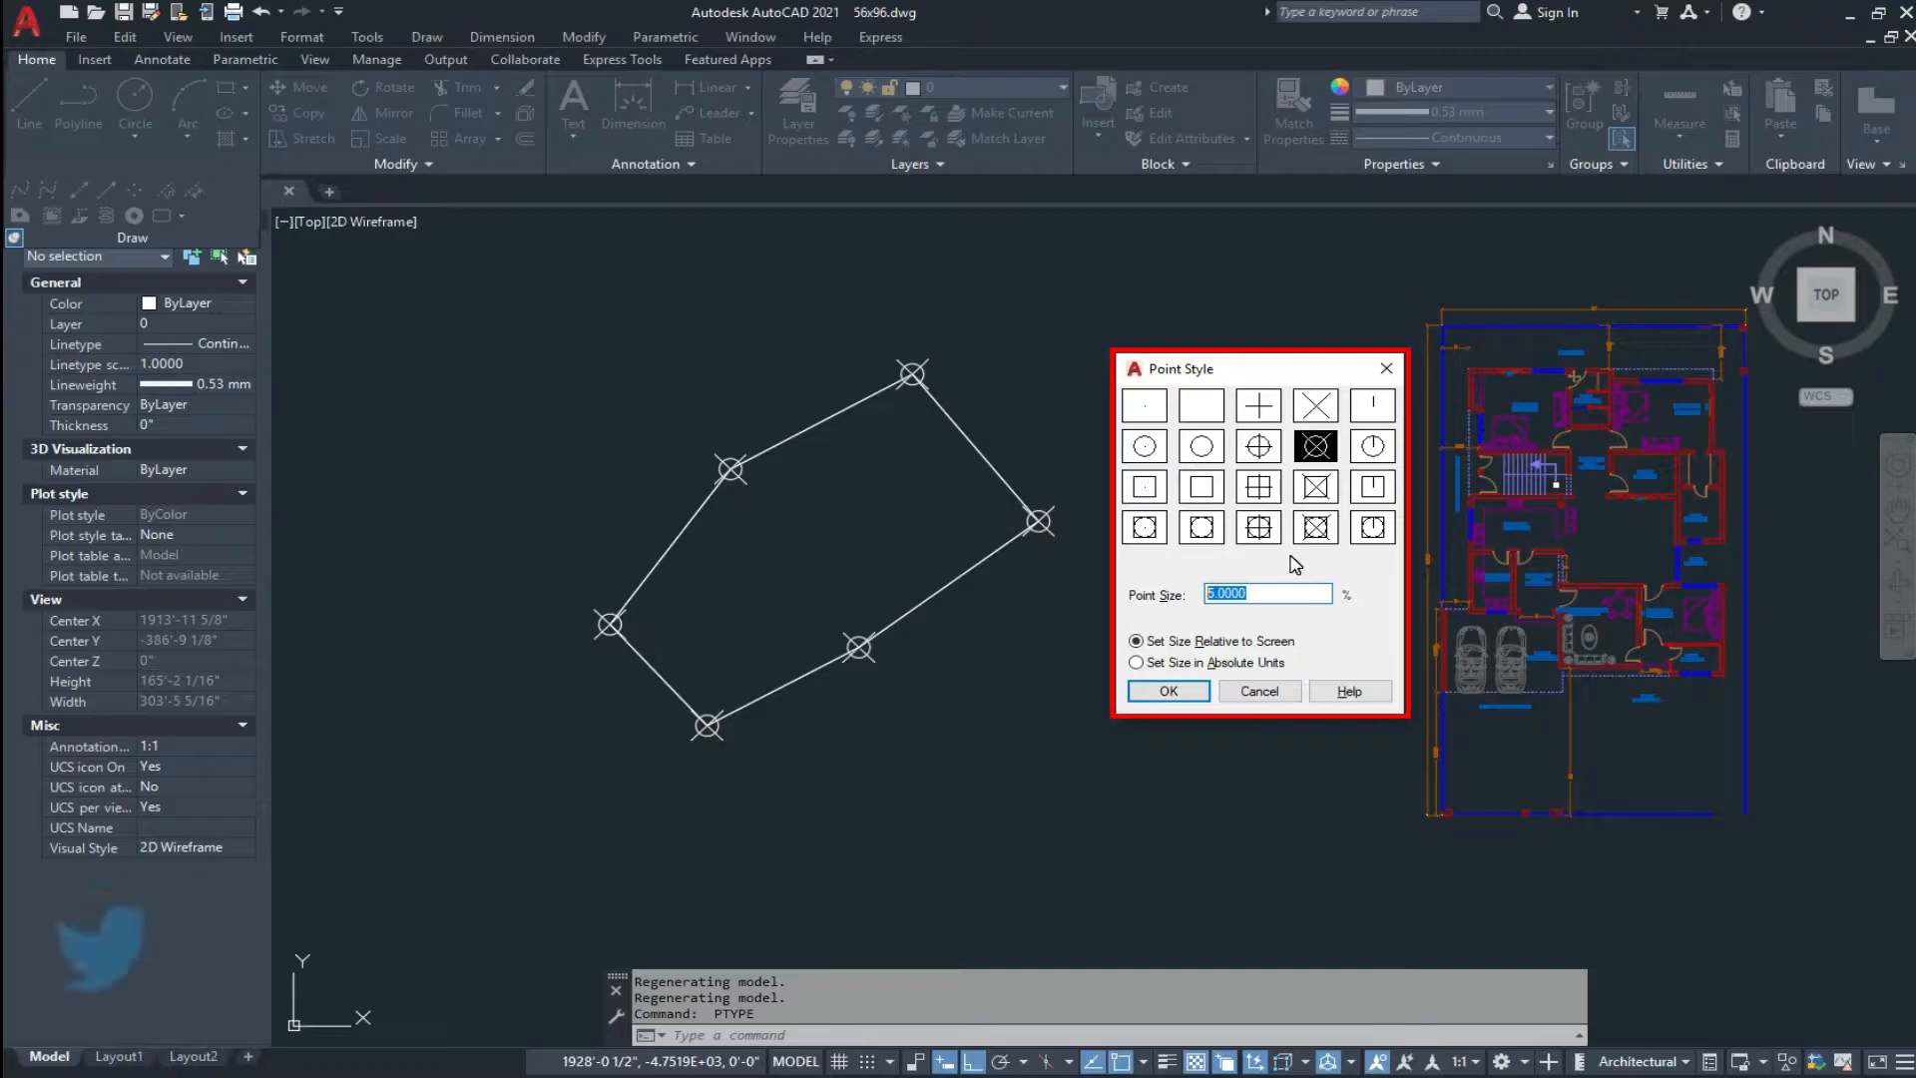
{"action": "type", "text": "2.5"}
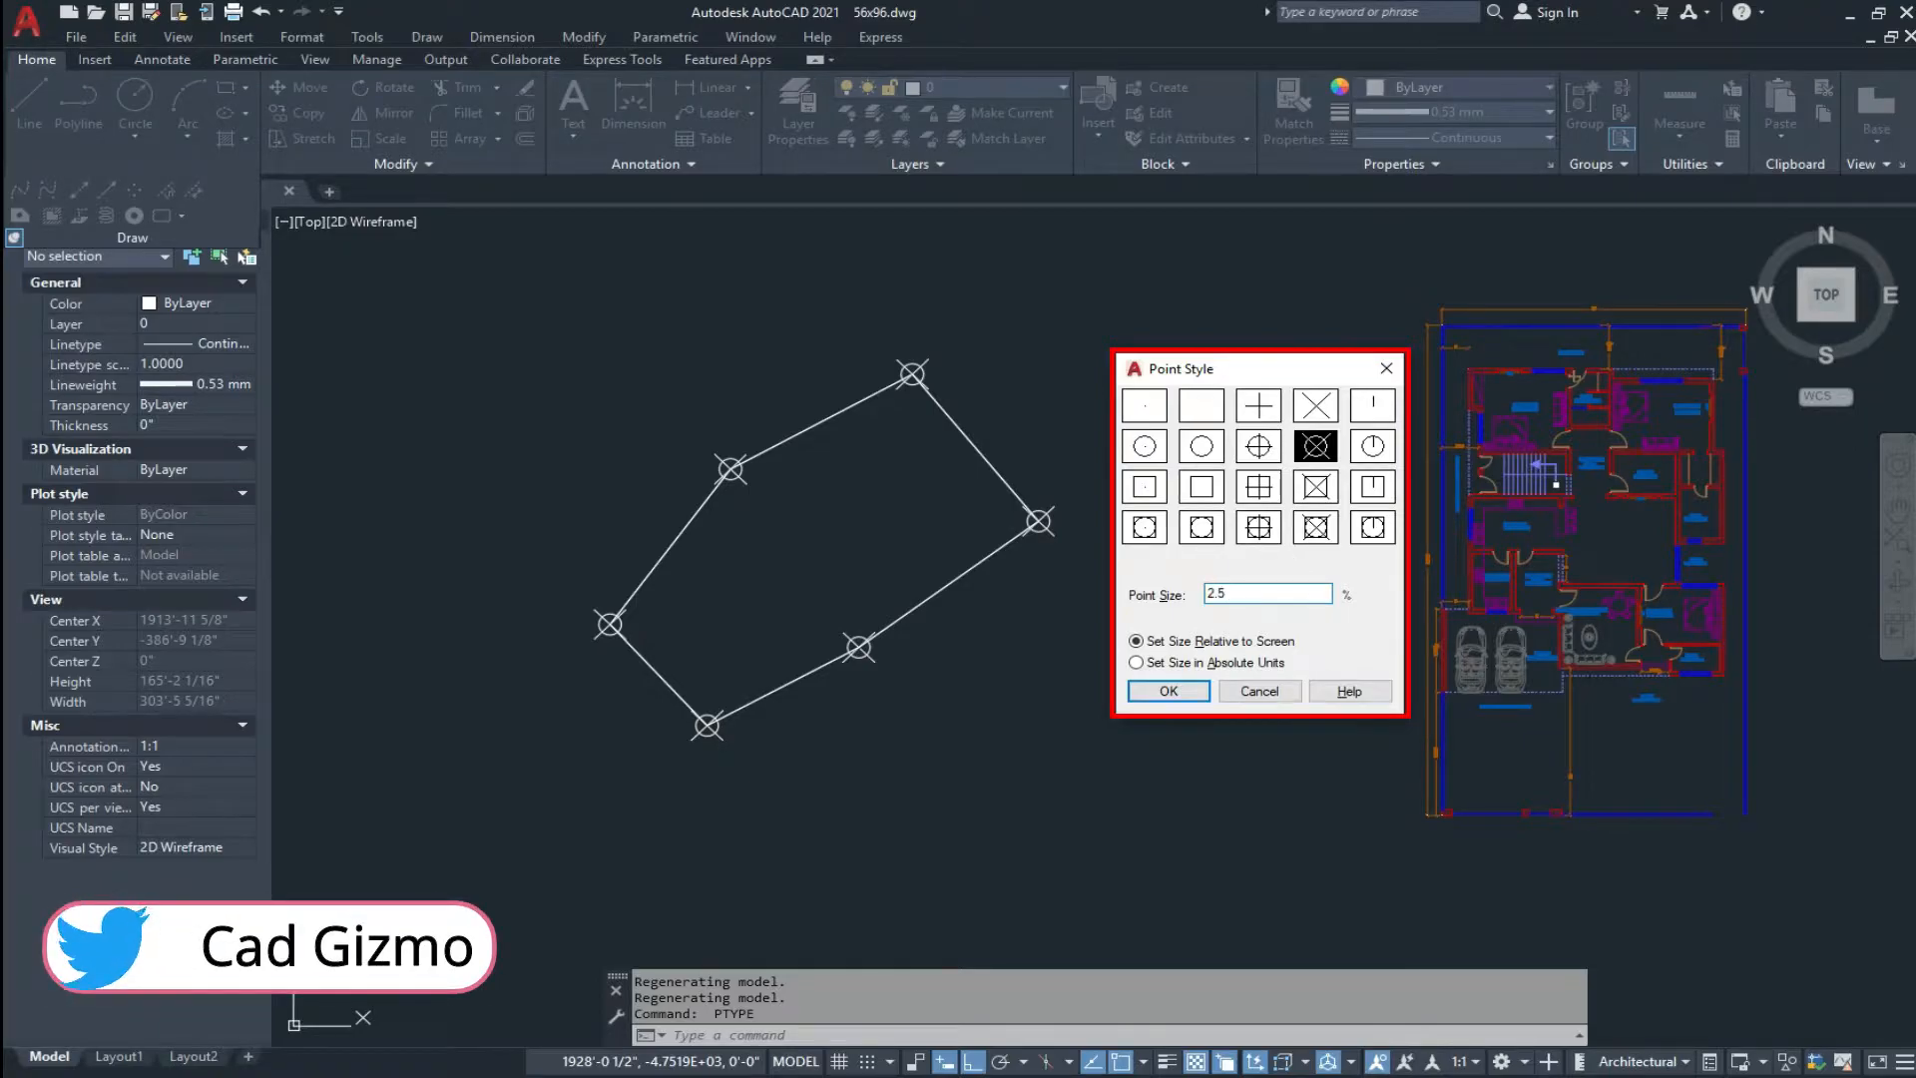
{"action": "left_click", "coordinate": [1168, 690]}
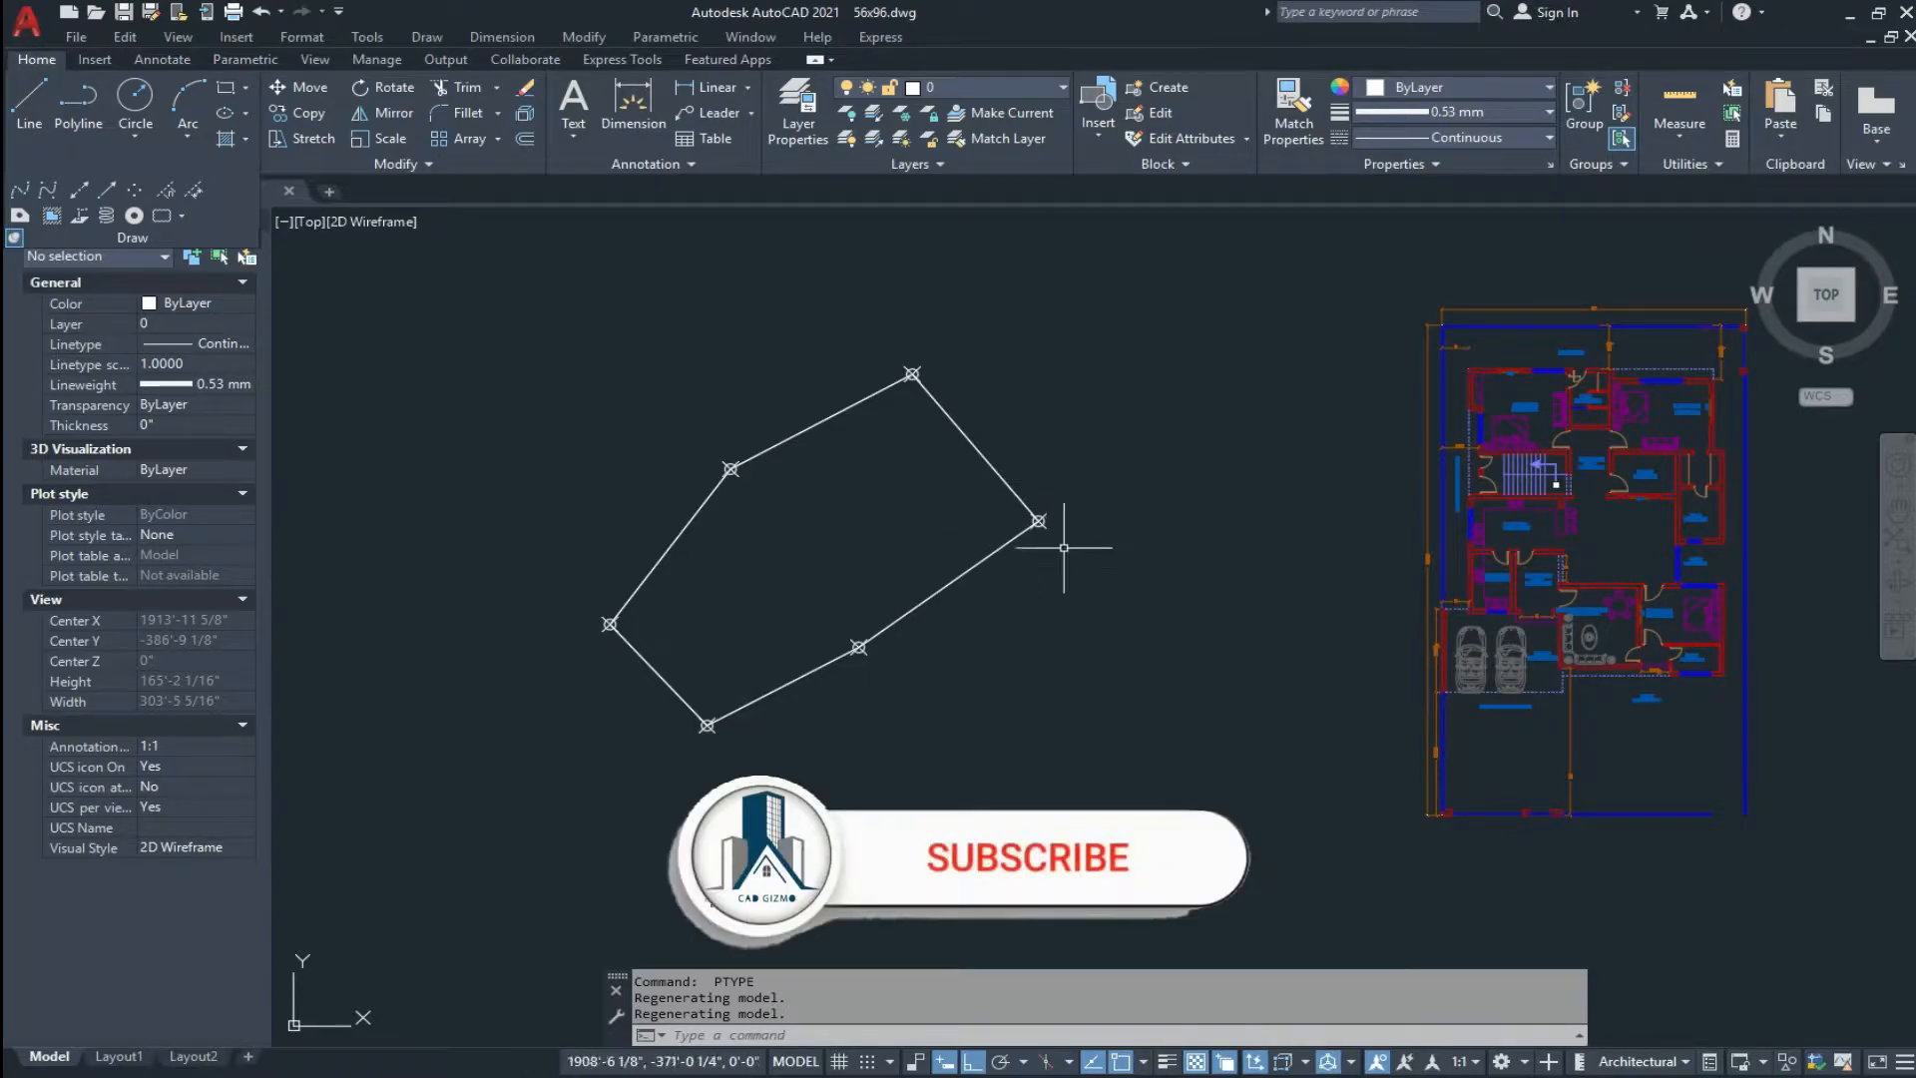
Step: Set the point size to 3" relative to the screen
{"action": "key", "text": "Return"}
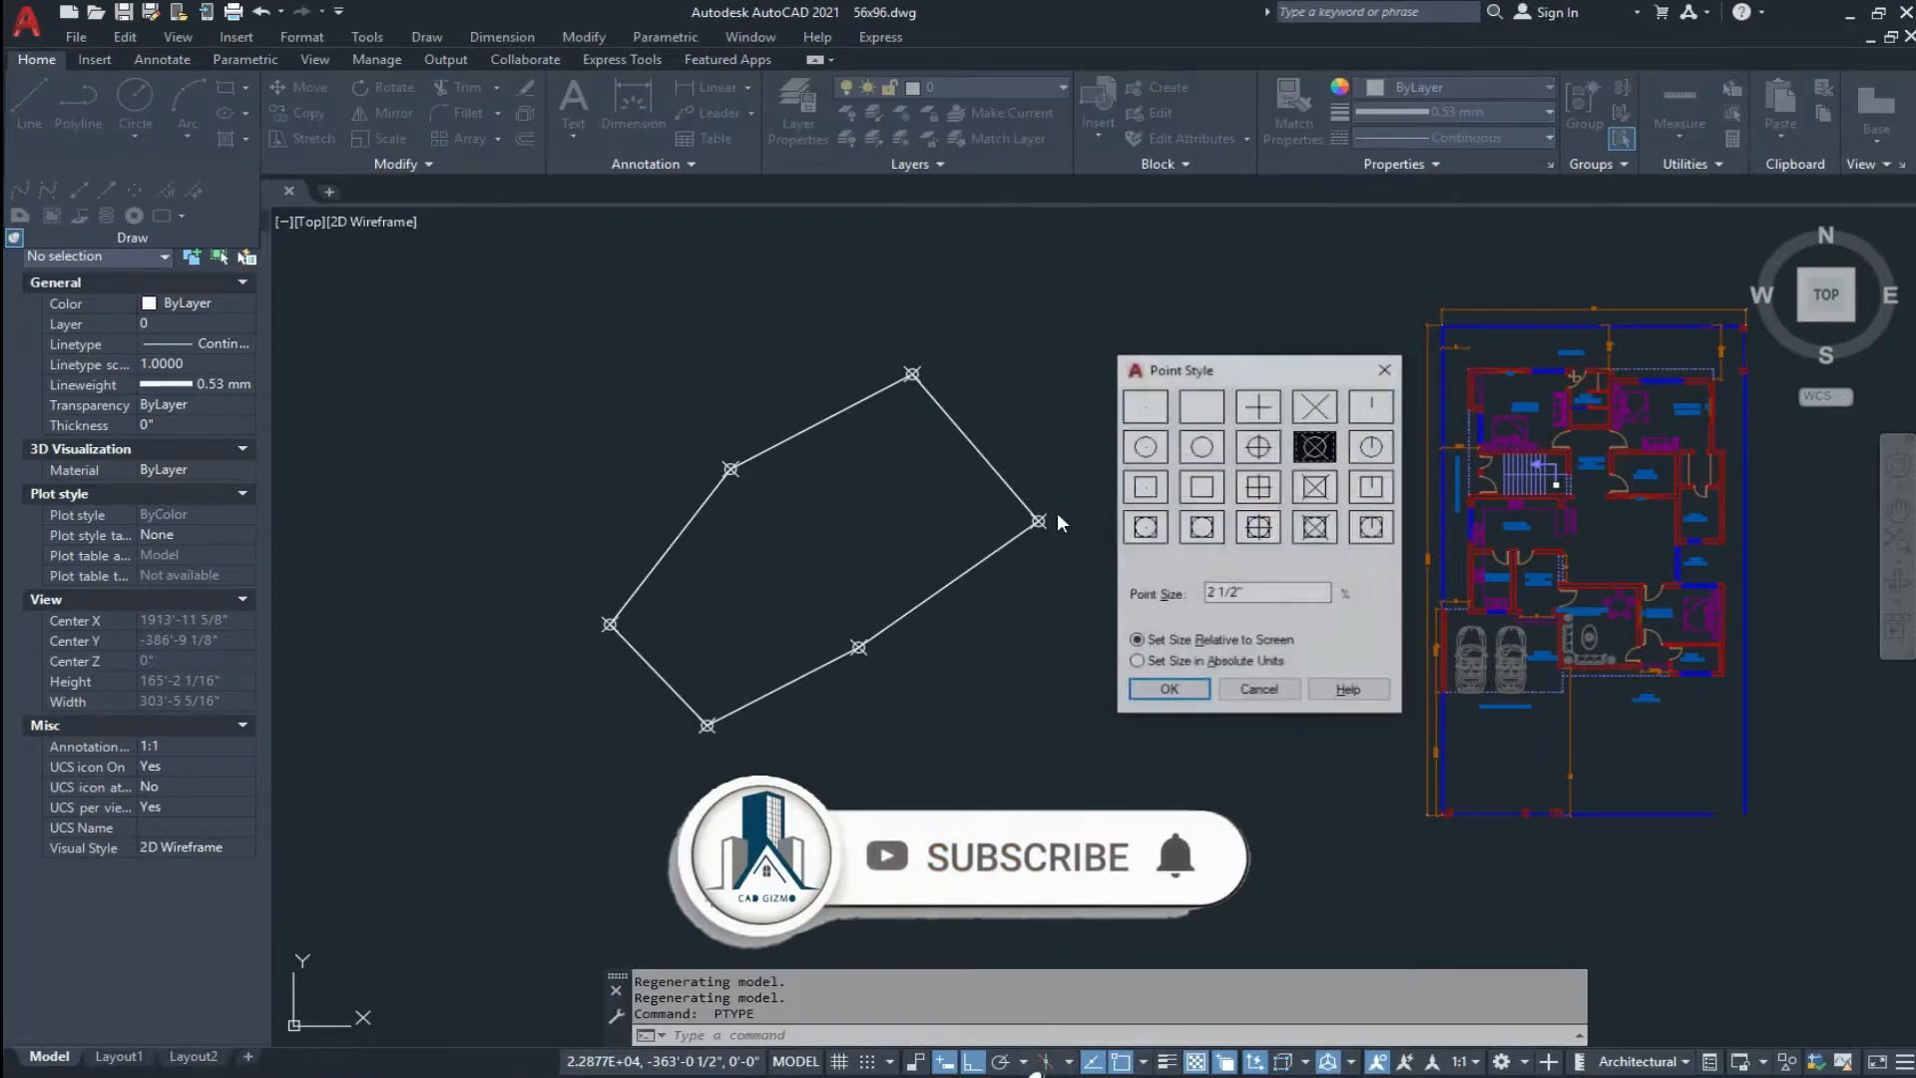
{"action": "double_click", "coordinate": [1242, 592]}
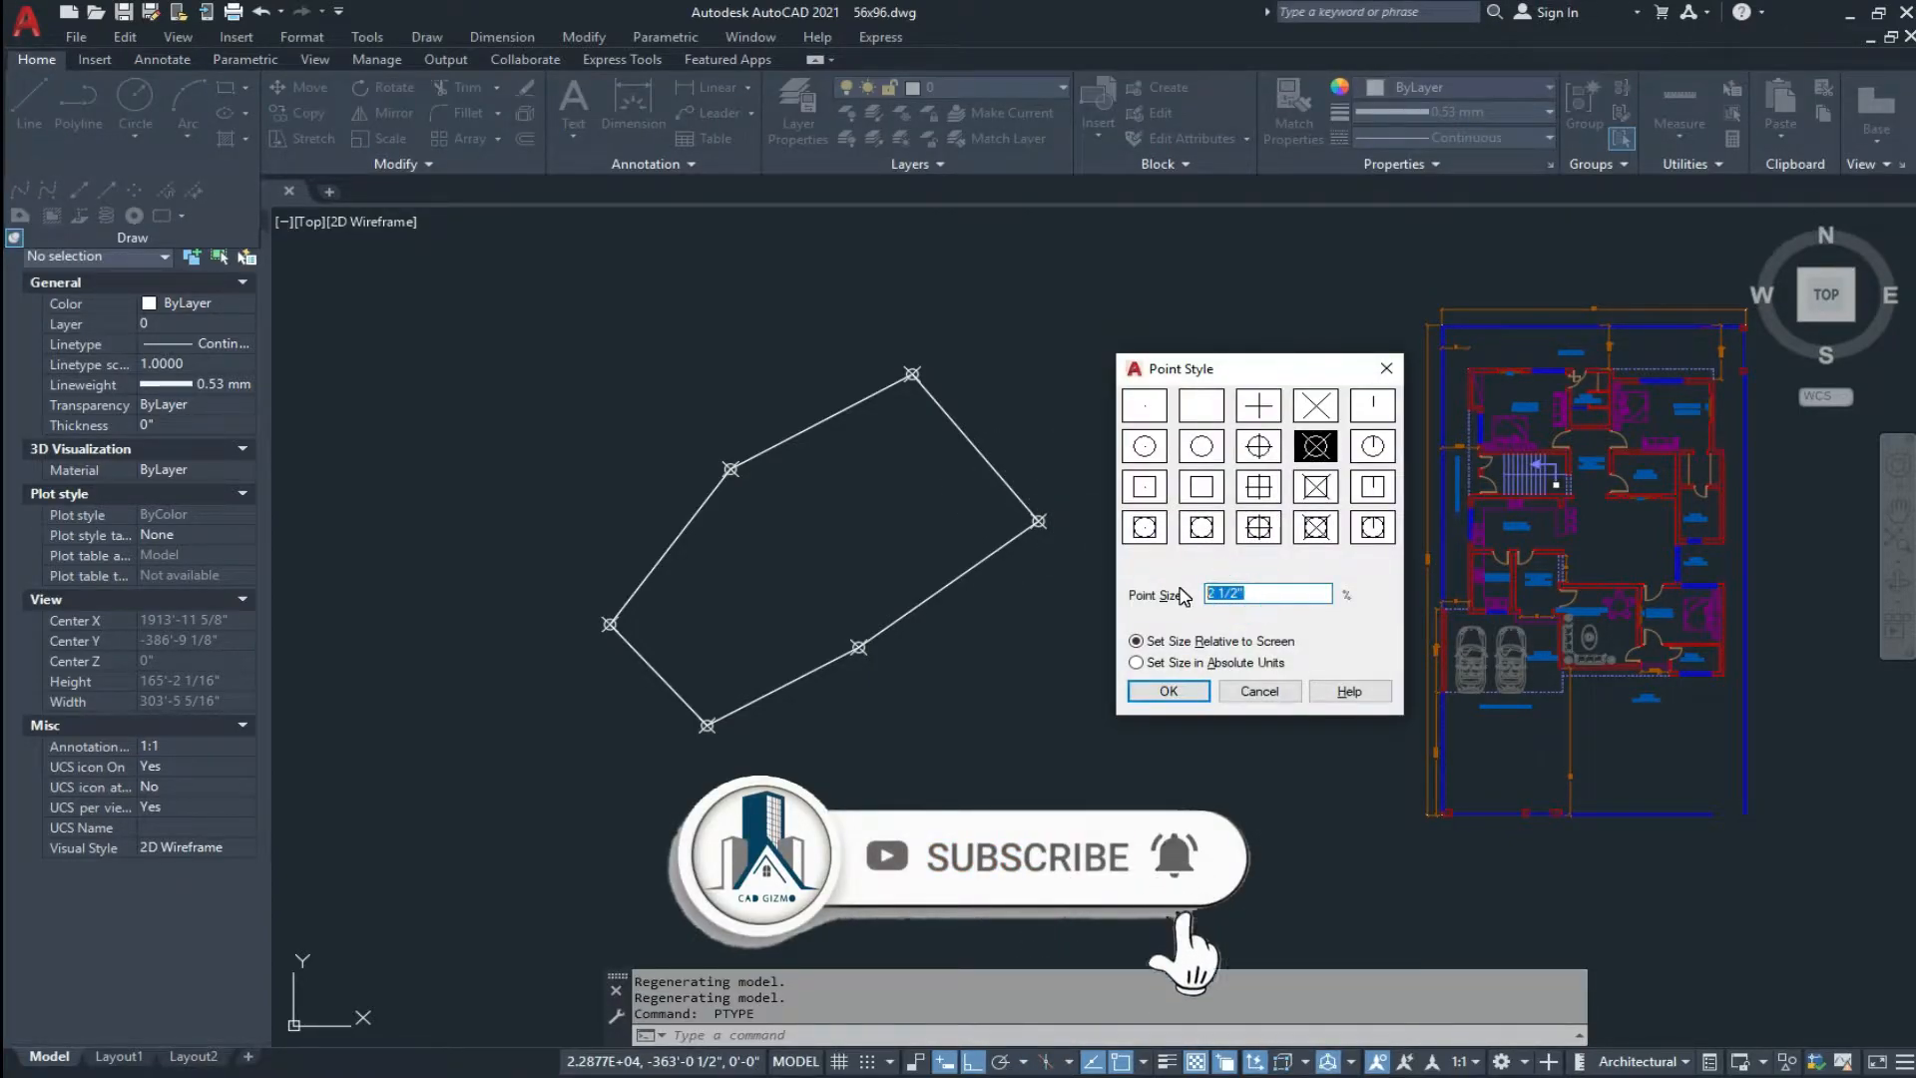
{"action": "type", "text": "3"}
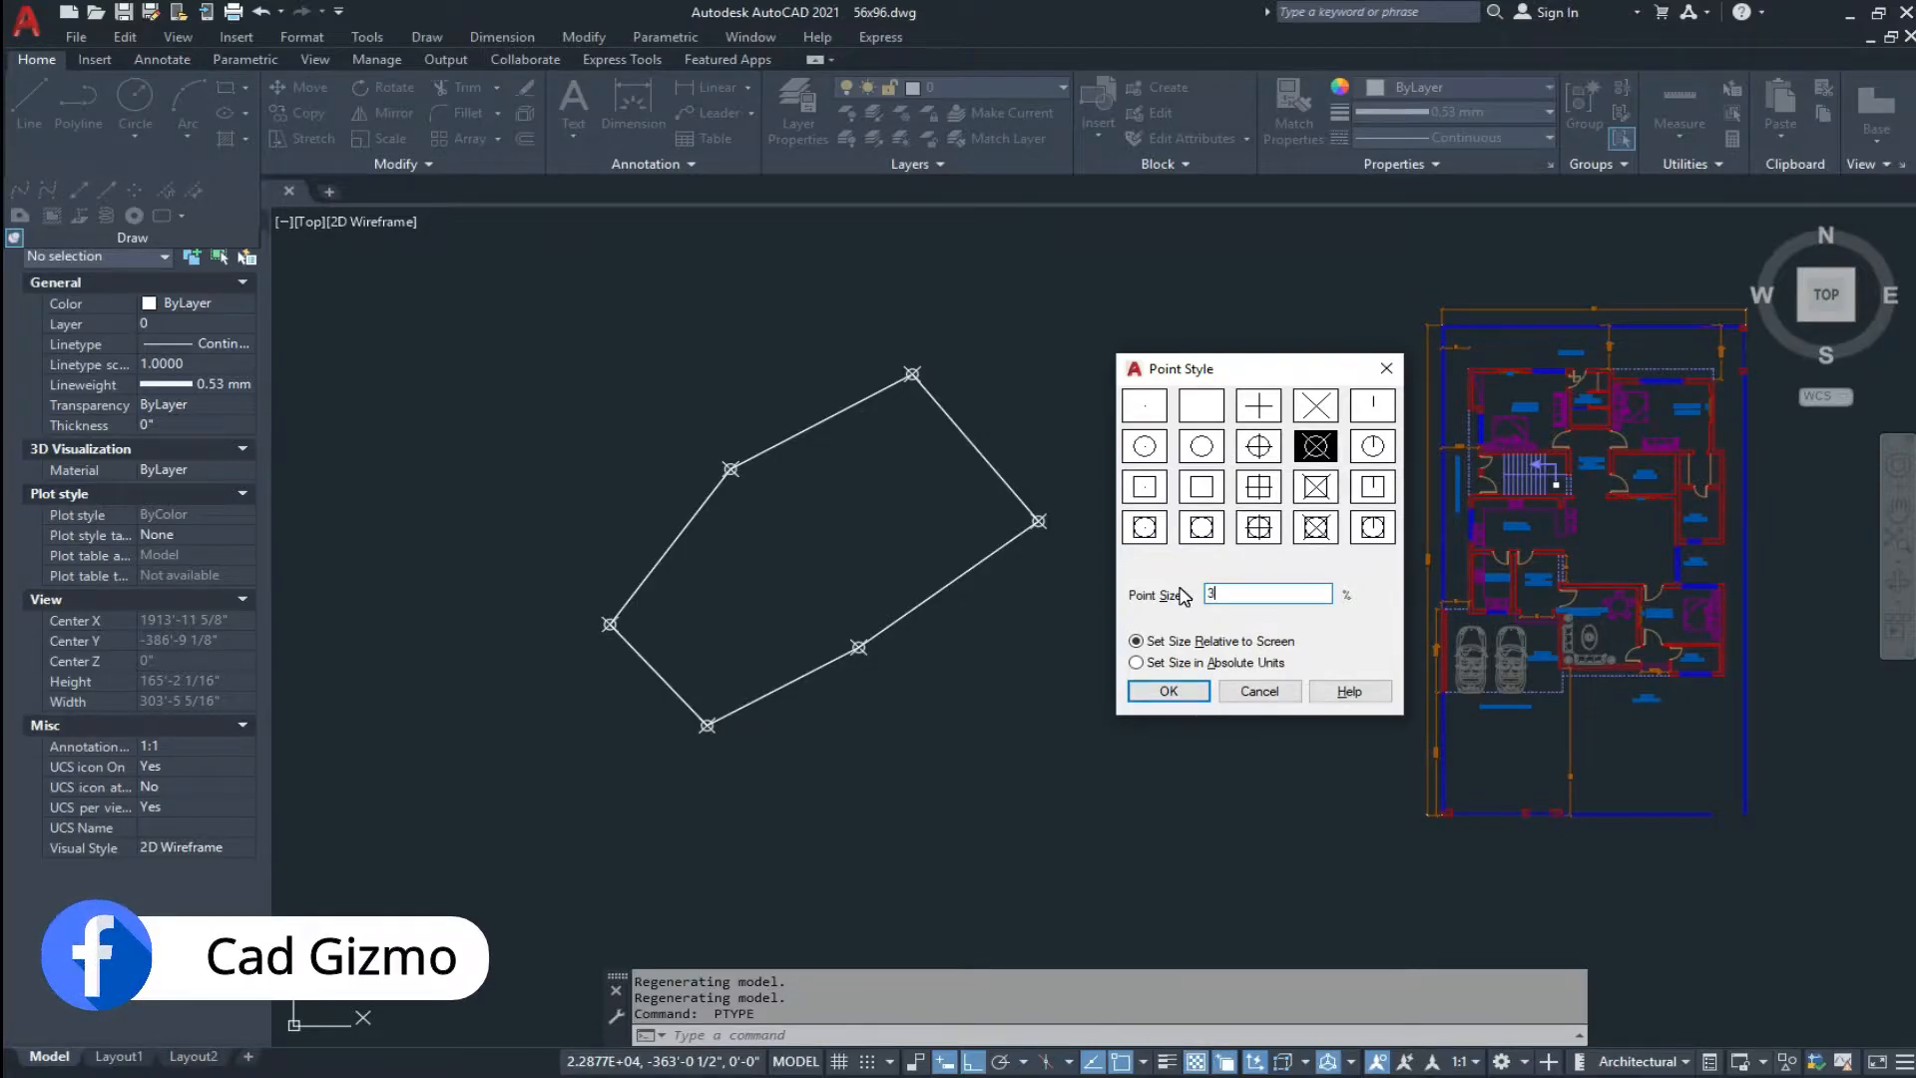
{"action": "type", "text": "'"}
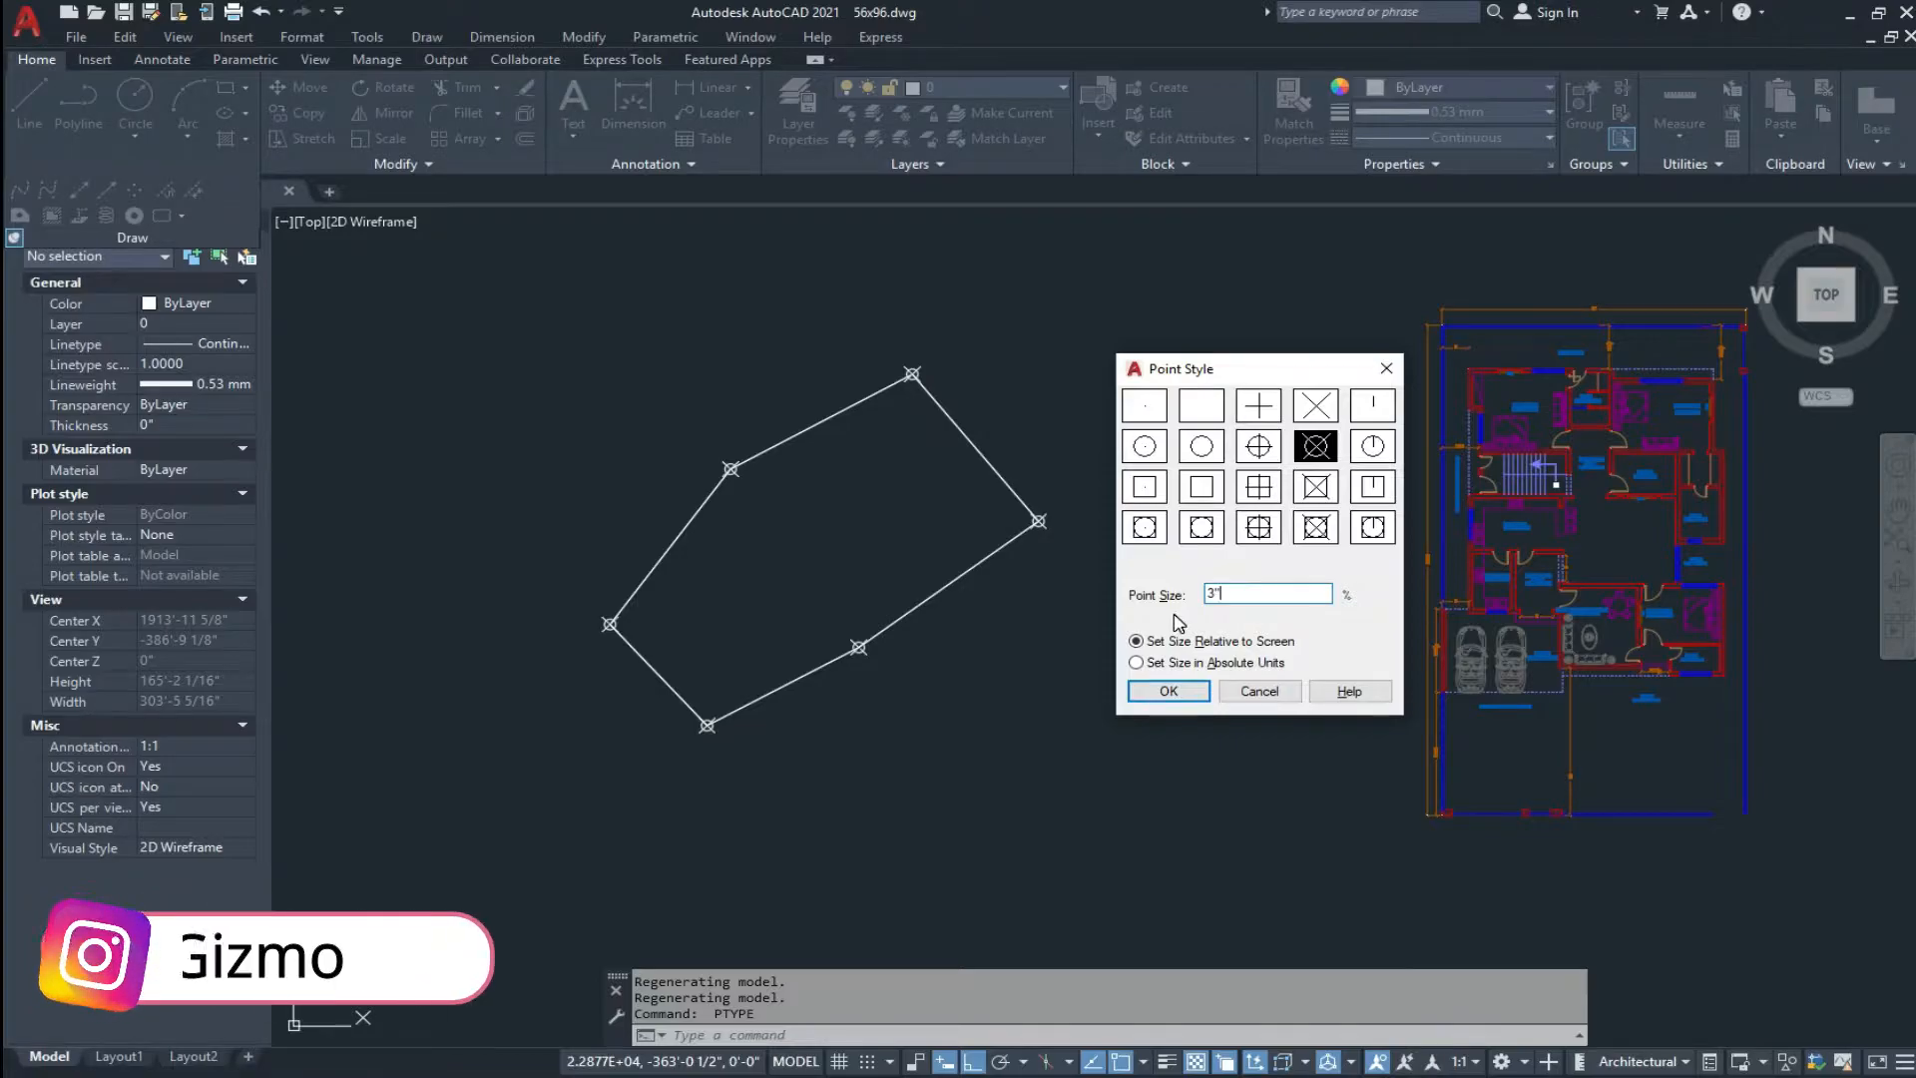
{"action": "left_click", "coordinate": [1168, 690]}
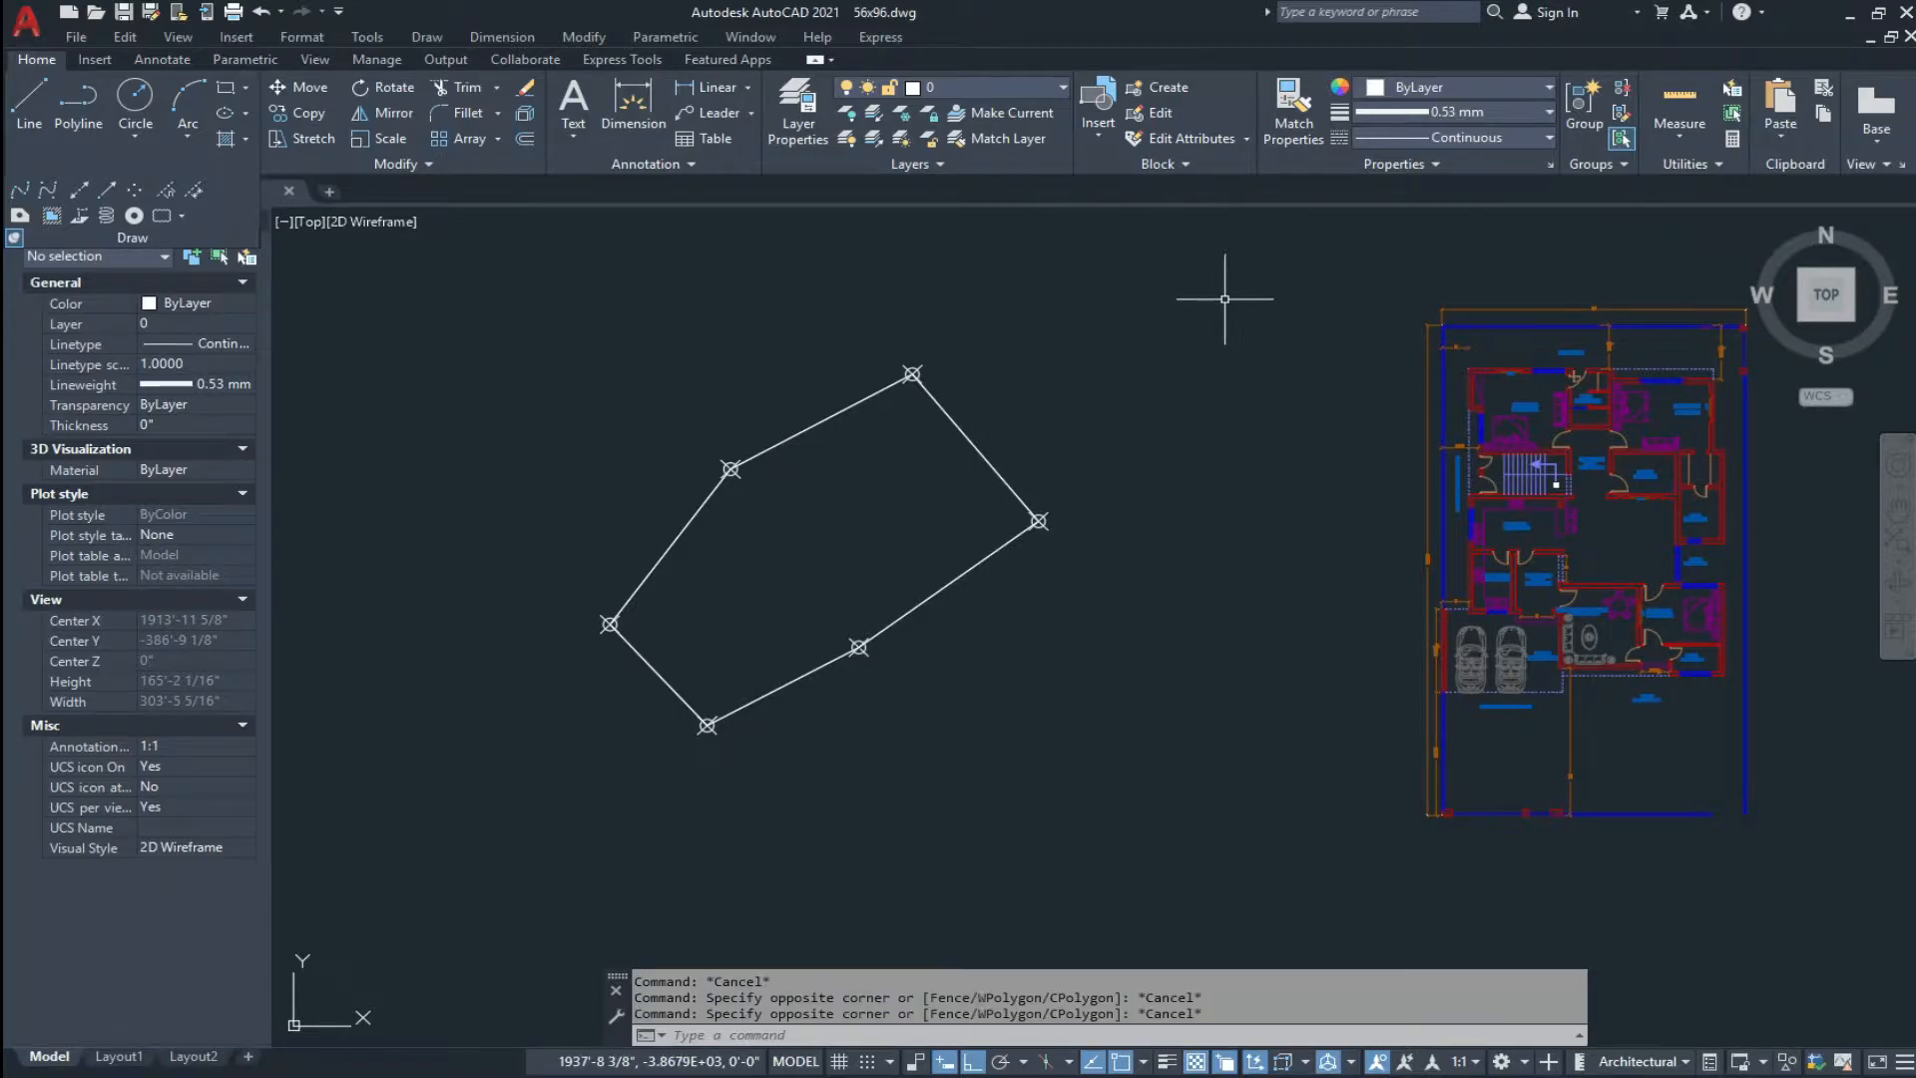
Step: Erase the polyline and all six points beside the floor plan
{"action": "left_click", "coordinate": [1224, 298]}
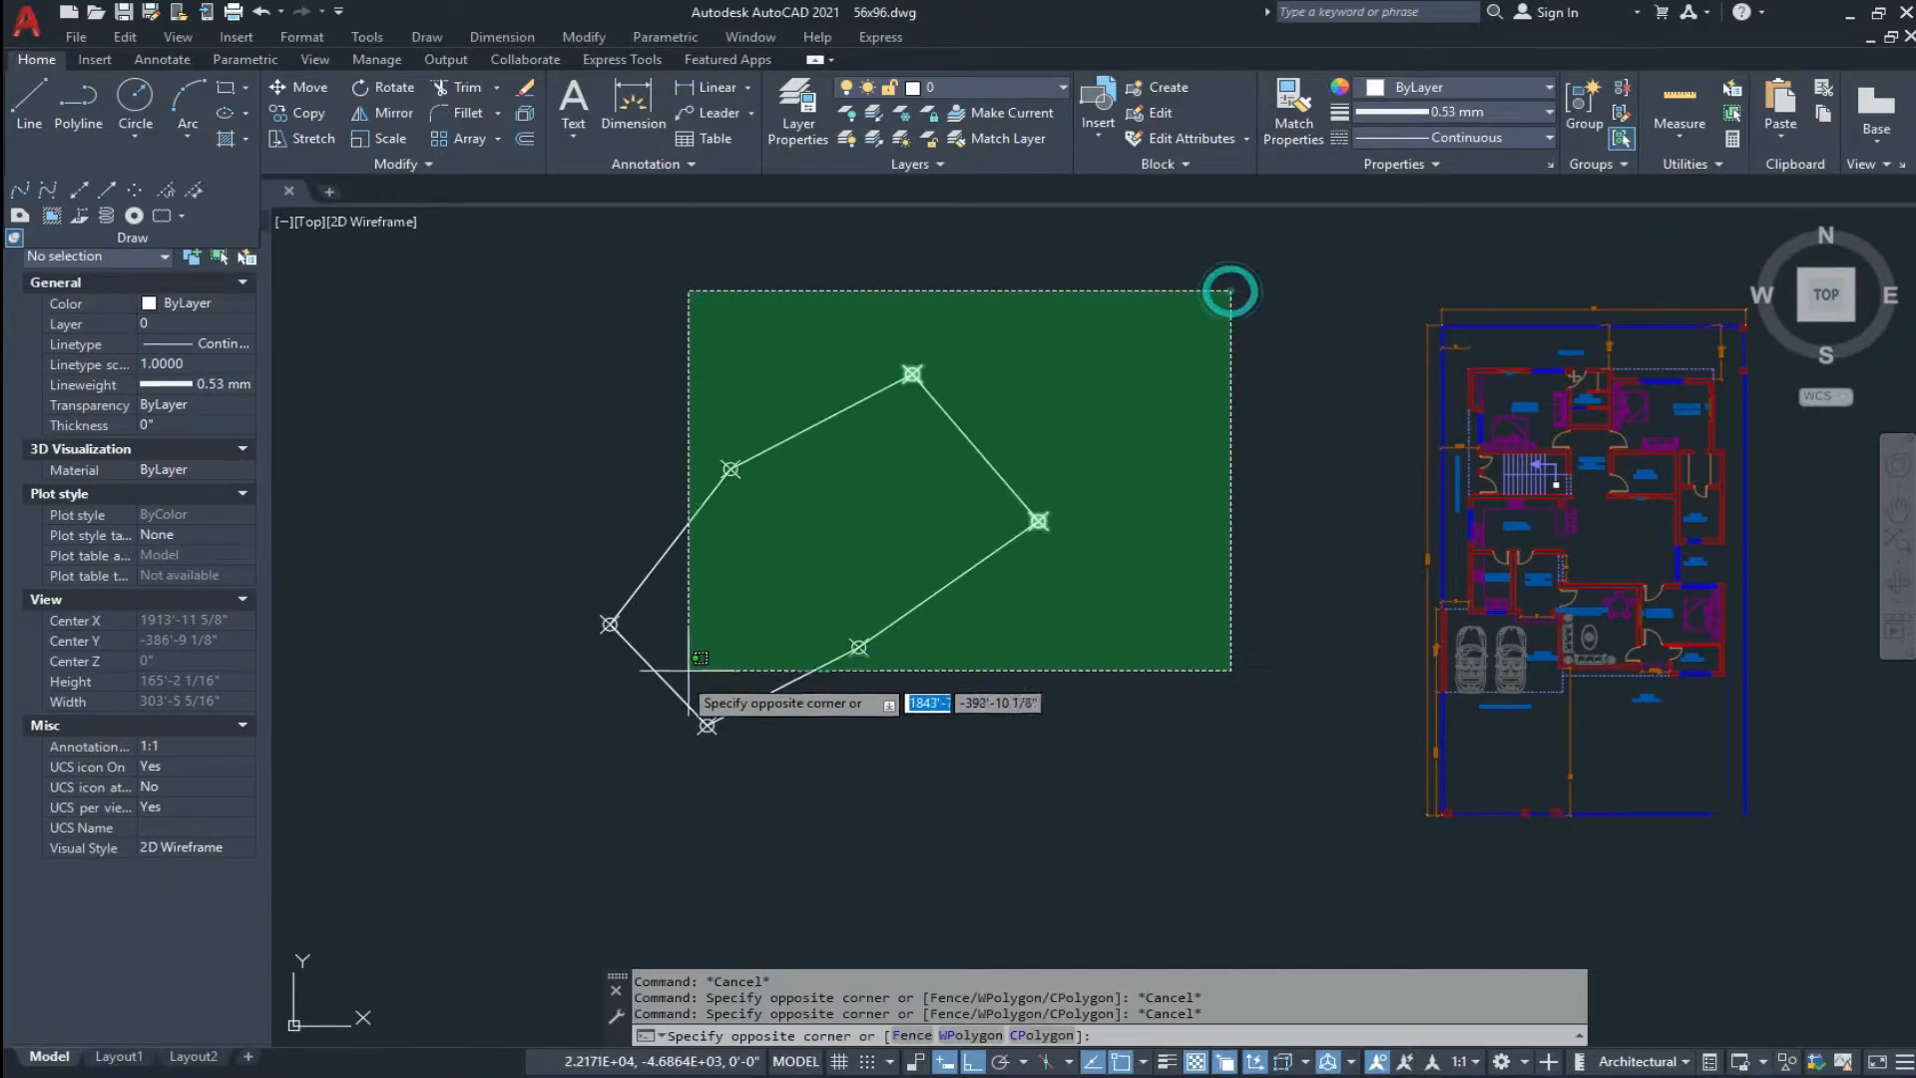
{"action": "left_click", "coordinate": [554, 778]}
{"action": "type", "text": "e"}
{"action": "key", "text": "Return"}
{"action": "key", "text": "Escape"}
{"action": "key", "text": "Escape"}
{"action": "key", "text": "Escape"}
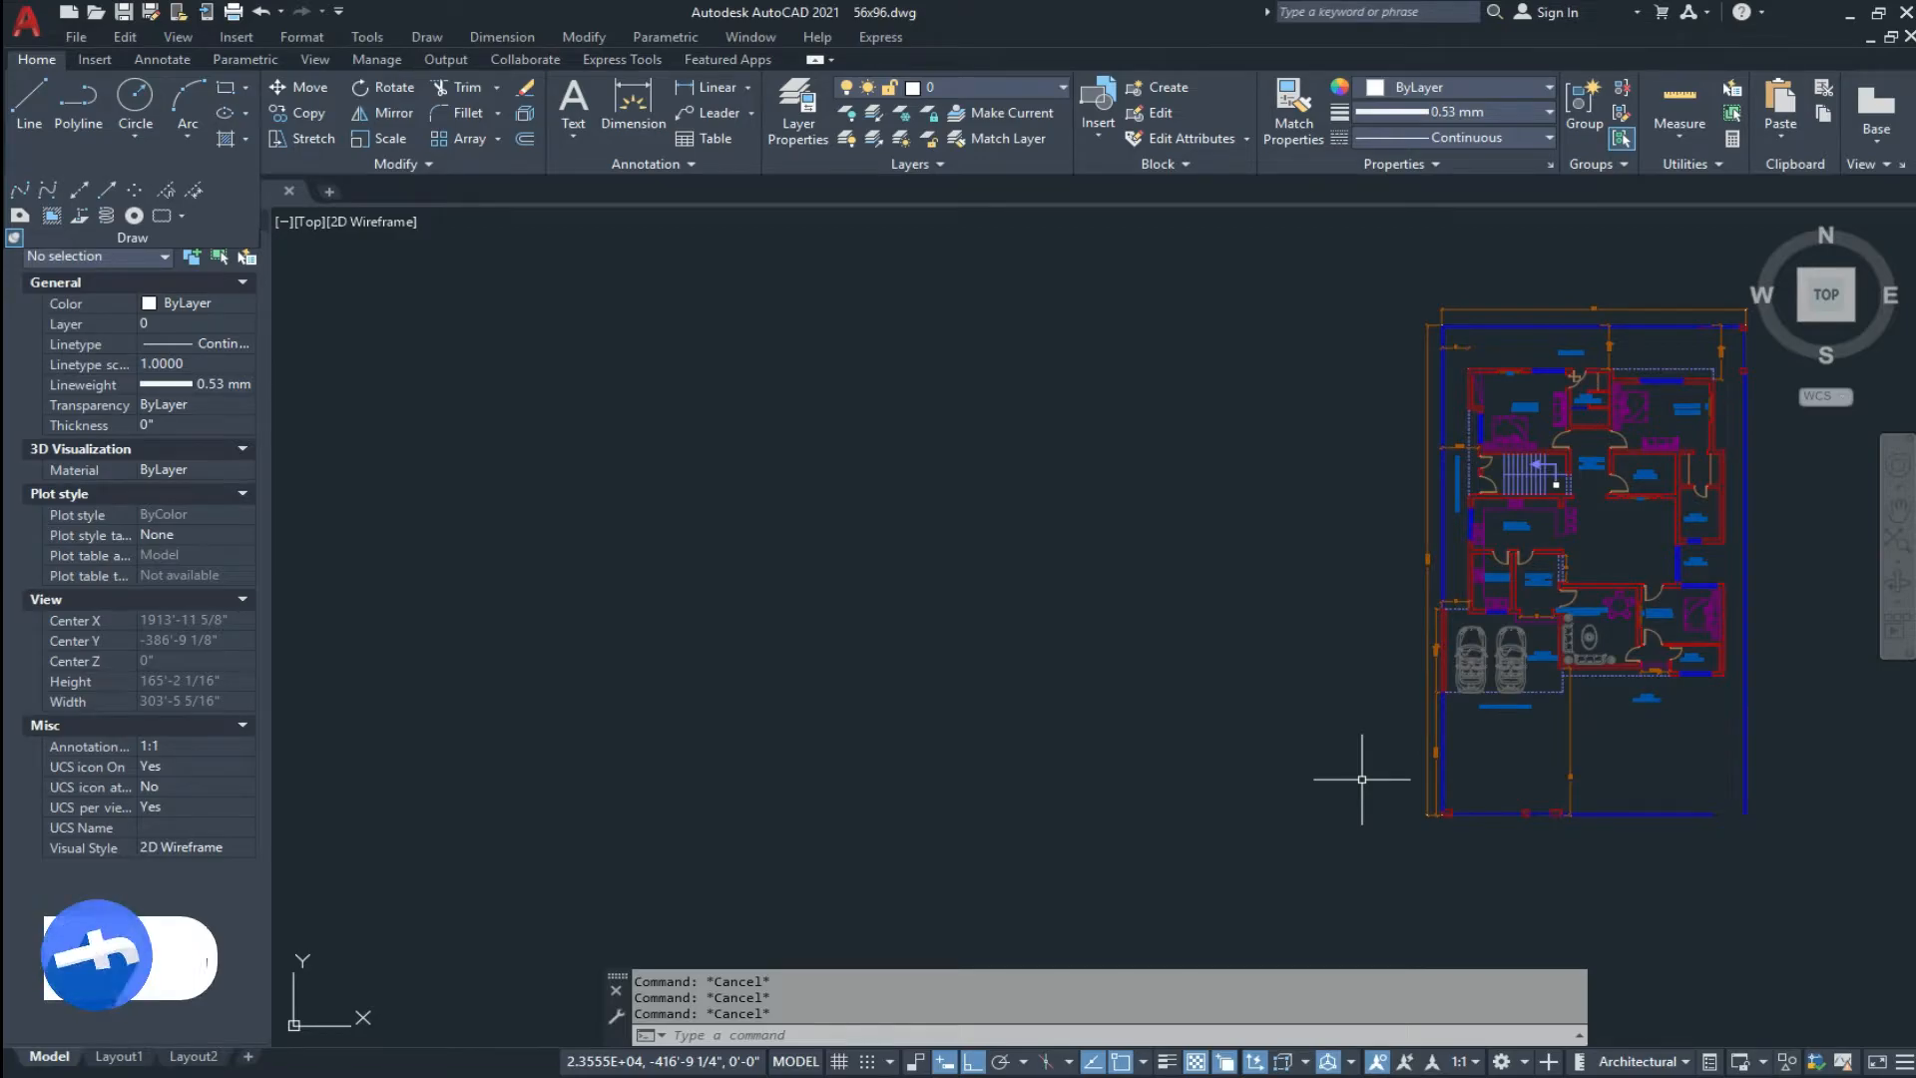
Step: Draw a rectangular revision cloud over the side passage, the western part of the 15'-6"x15'-3" bedroom and the staircase
{"action": "scroll", "coordinate": [1547, 542], "scroll_direction": "up", "scroll_amount": 9}
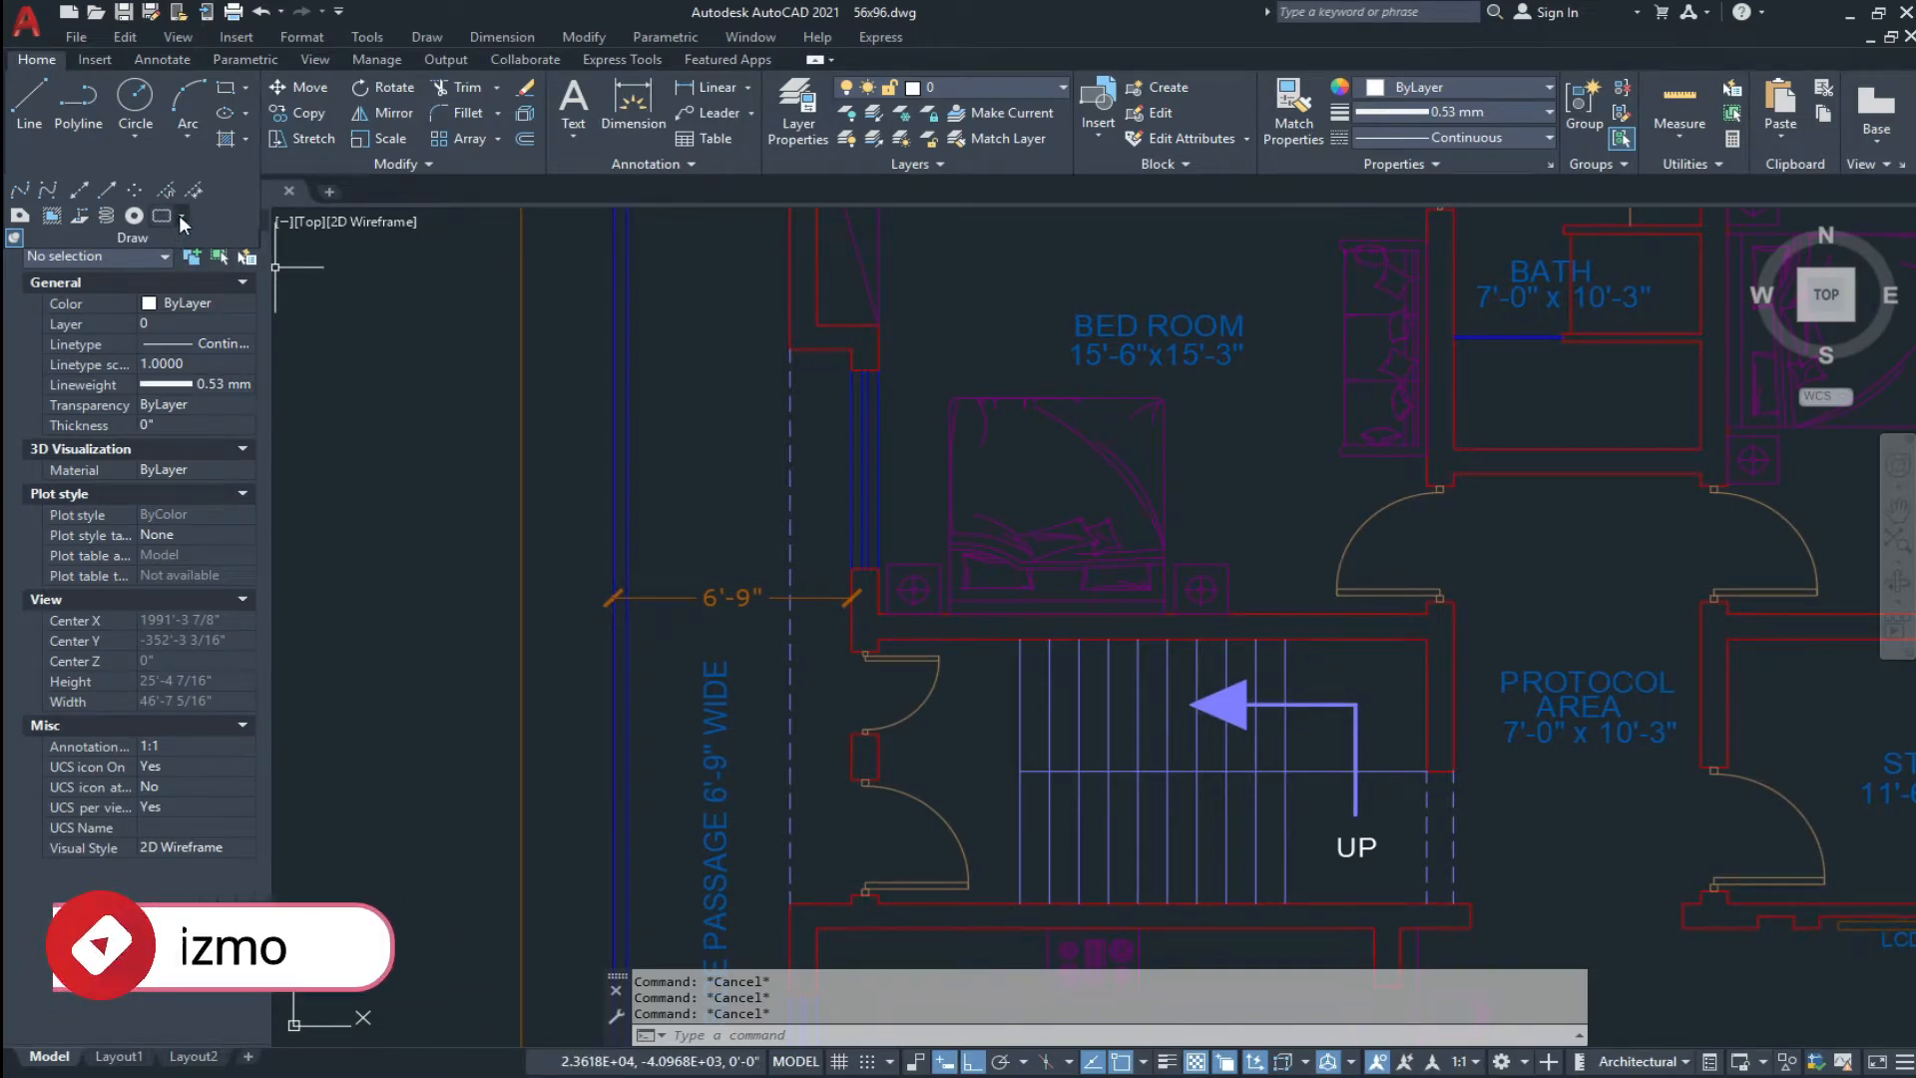
{"action": "left_click", "coordinate": [180, 215]}
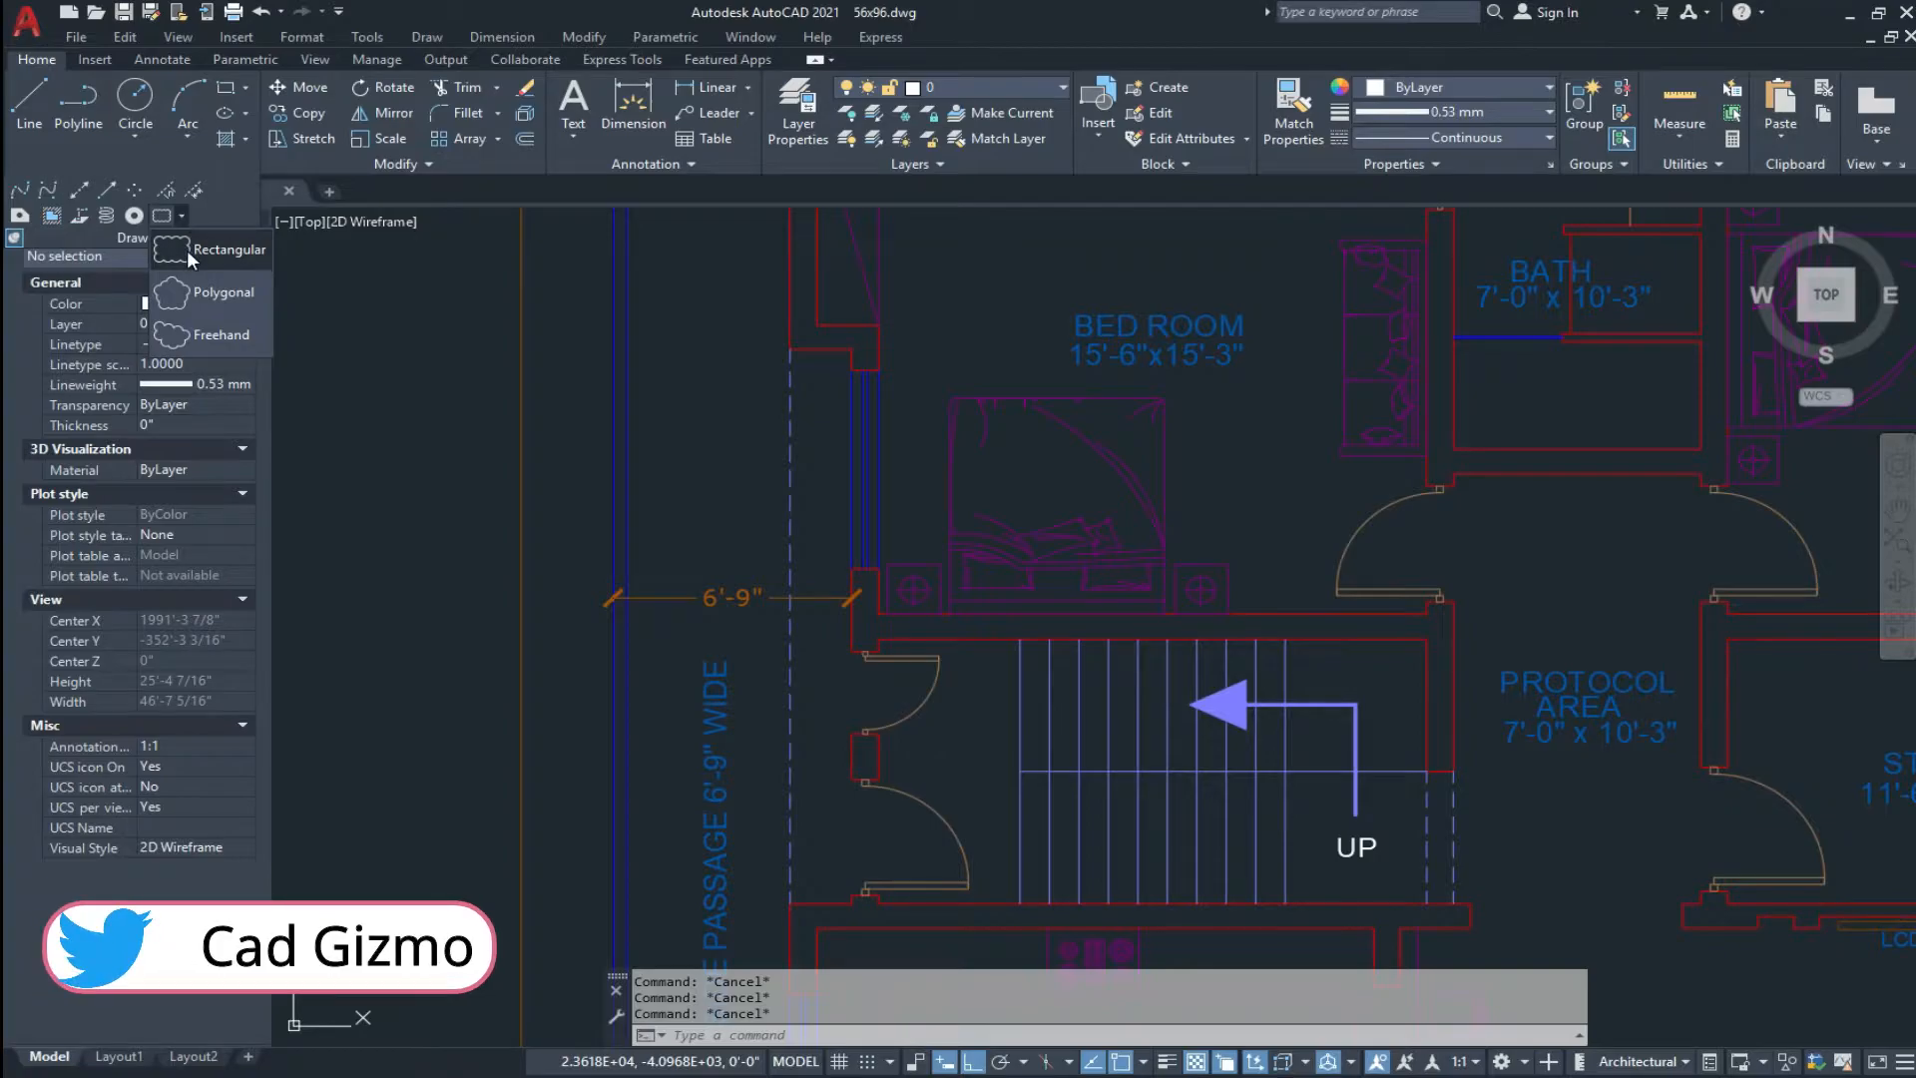
{"action": "left_click", "coordinate": [188, 256]}
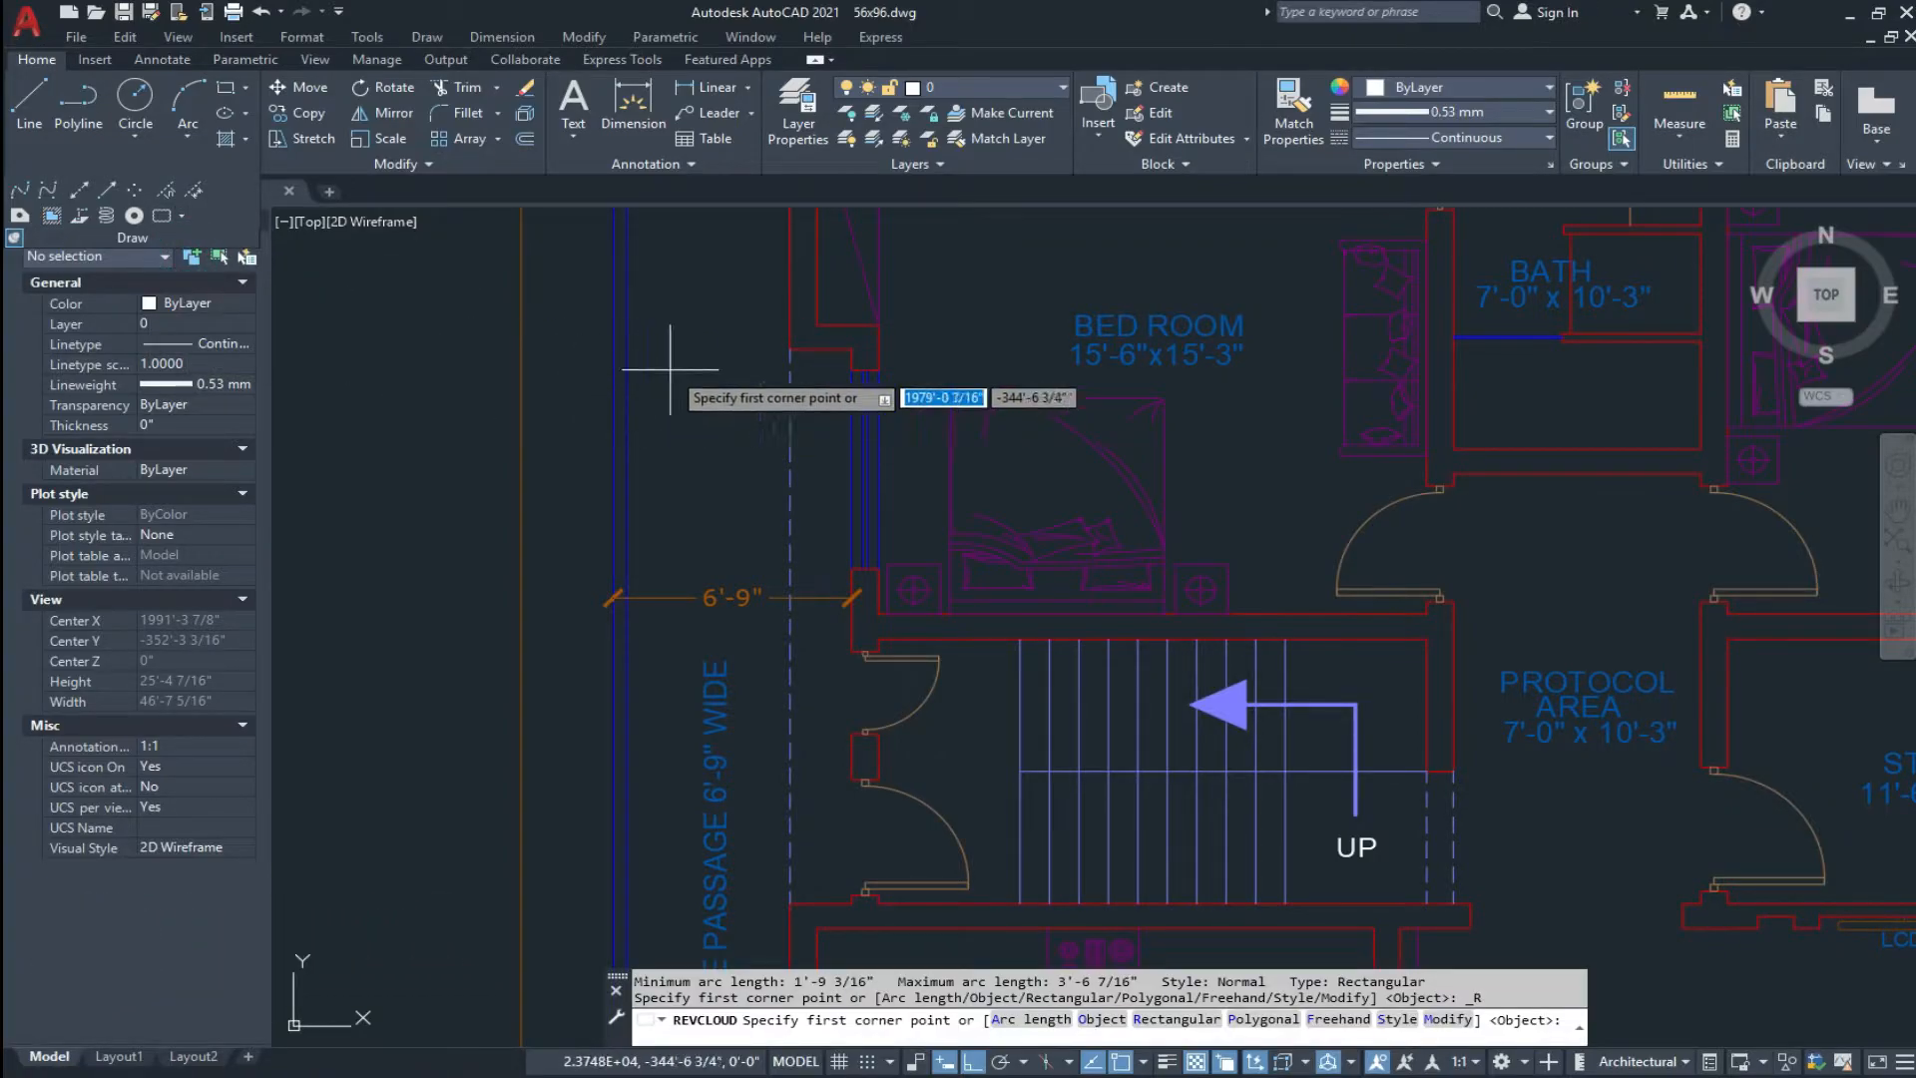
{"action": "scroll", "coordinate": [684, 320], "scroll_direction": "down", "scroll_amount": 2}
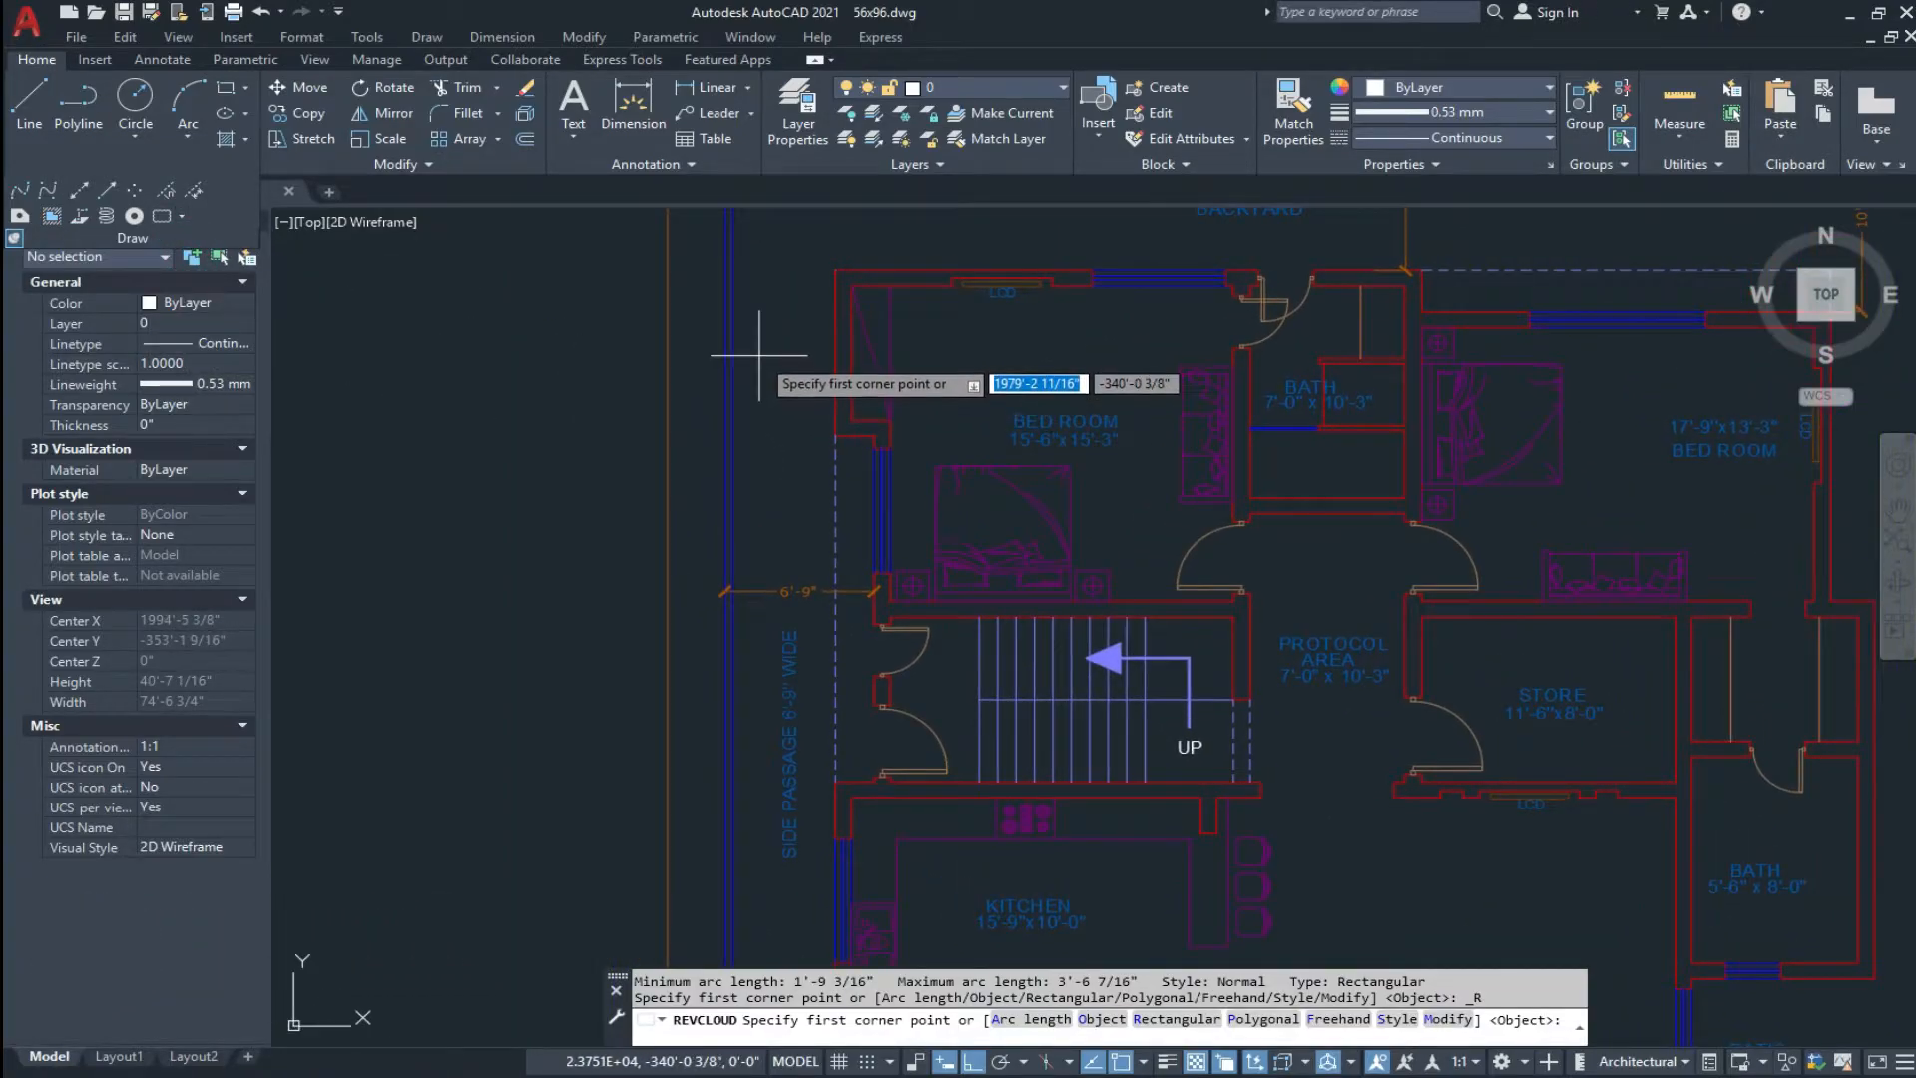
{"action": "left_click", "coordinate": [755, 351]}
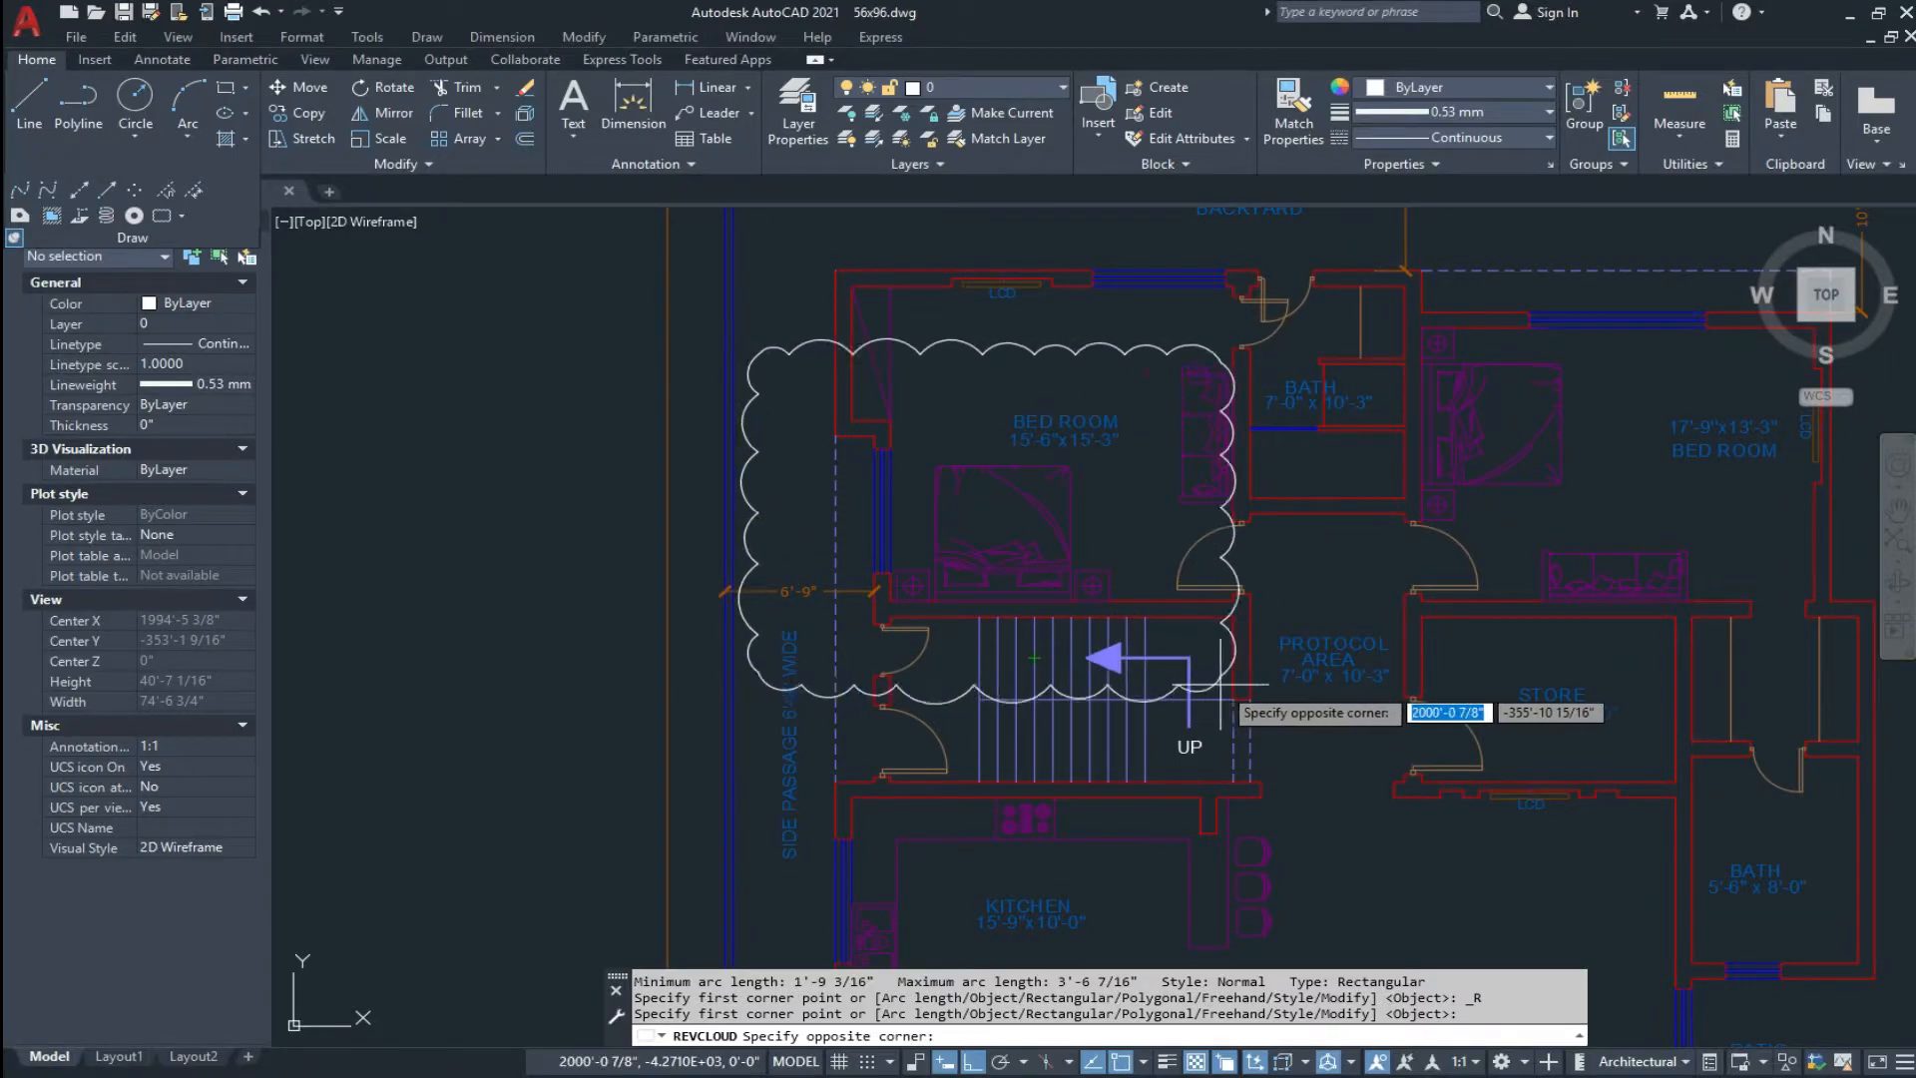
{"action": "left_click", "coordinate": [1072, 691]}
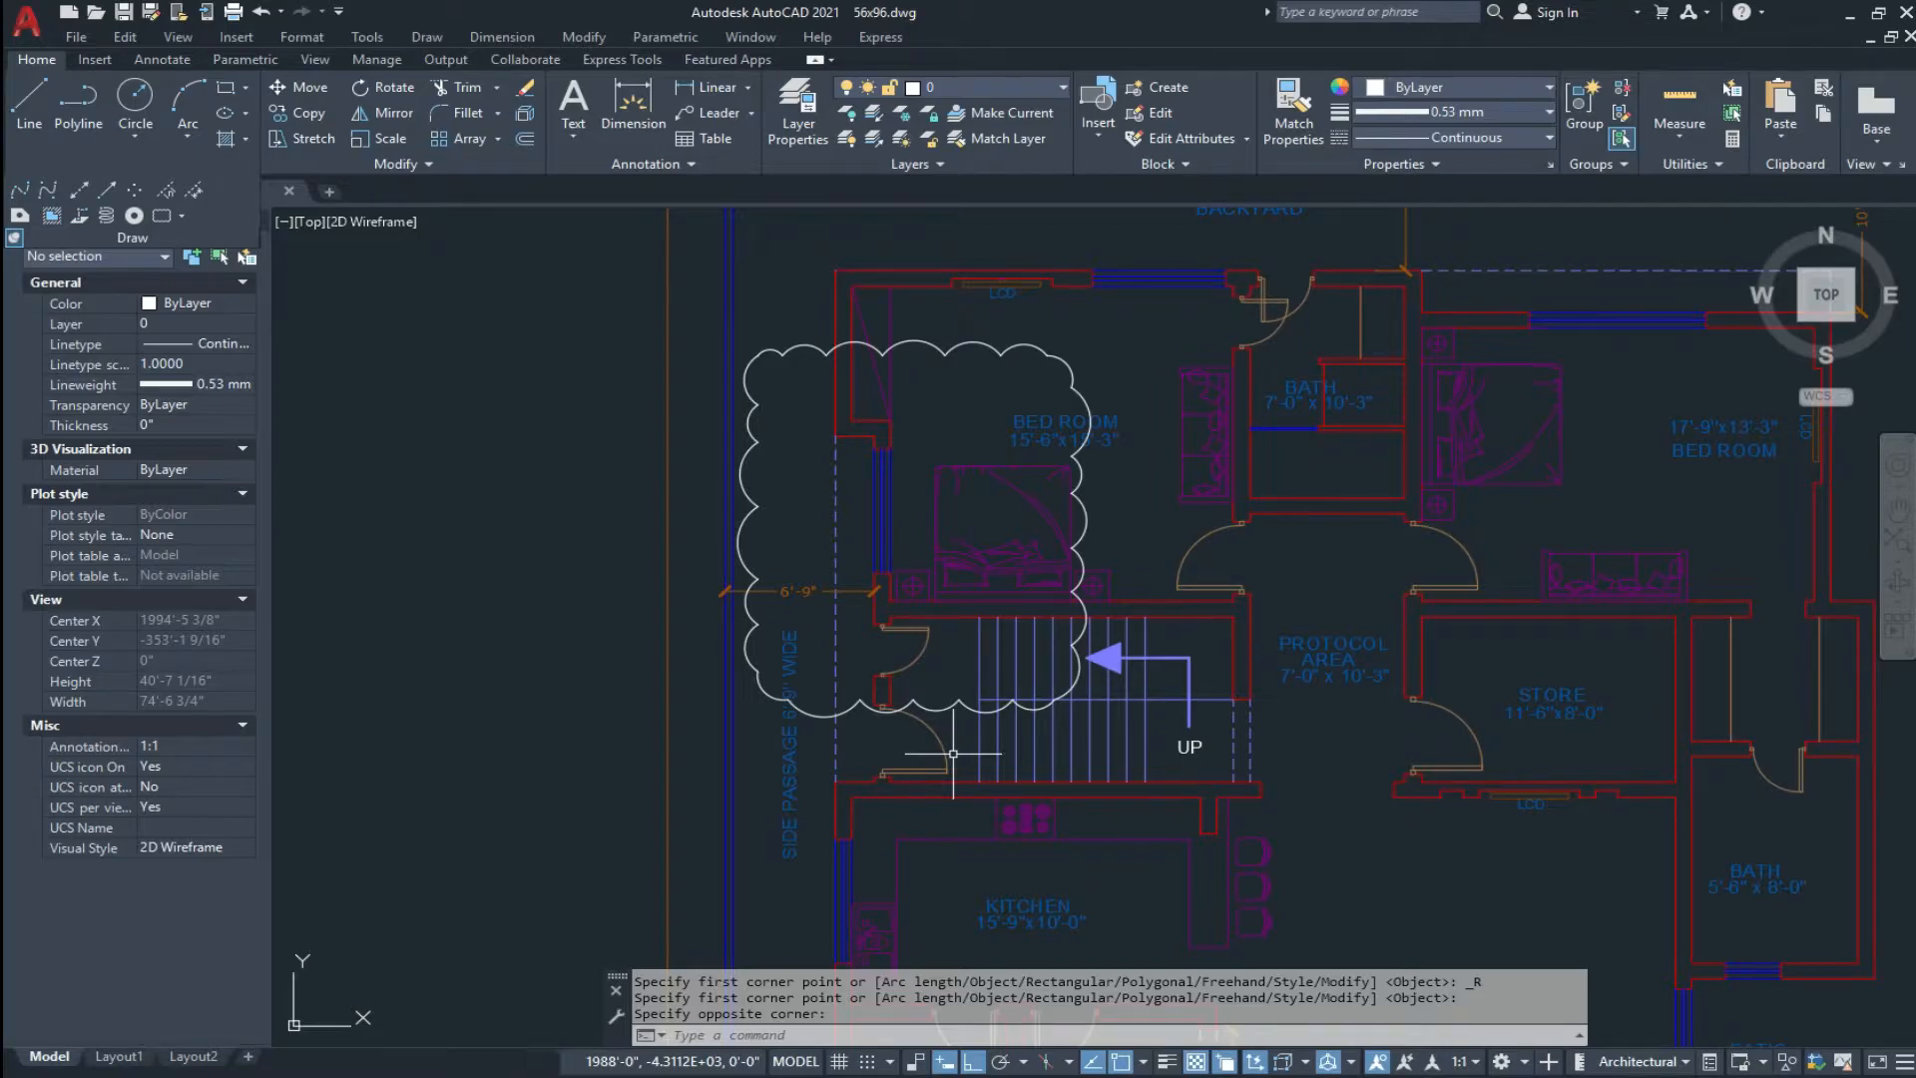
Step: Draw a closed five-point polygonal revision cloud spanning the kitchen, dirty kitchen and adjoining protocol area
{"action": "scroll", "coordinate": [946, 730], "scroll_direction": "down", "scroll_amount": 5}
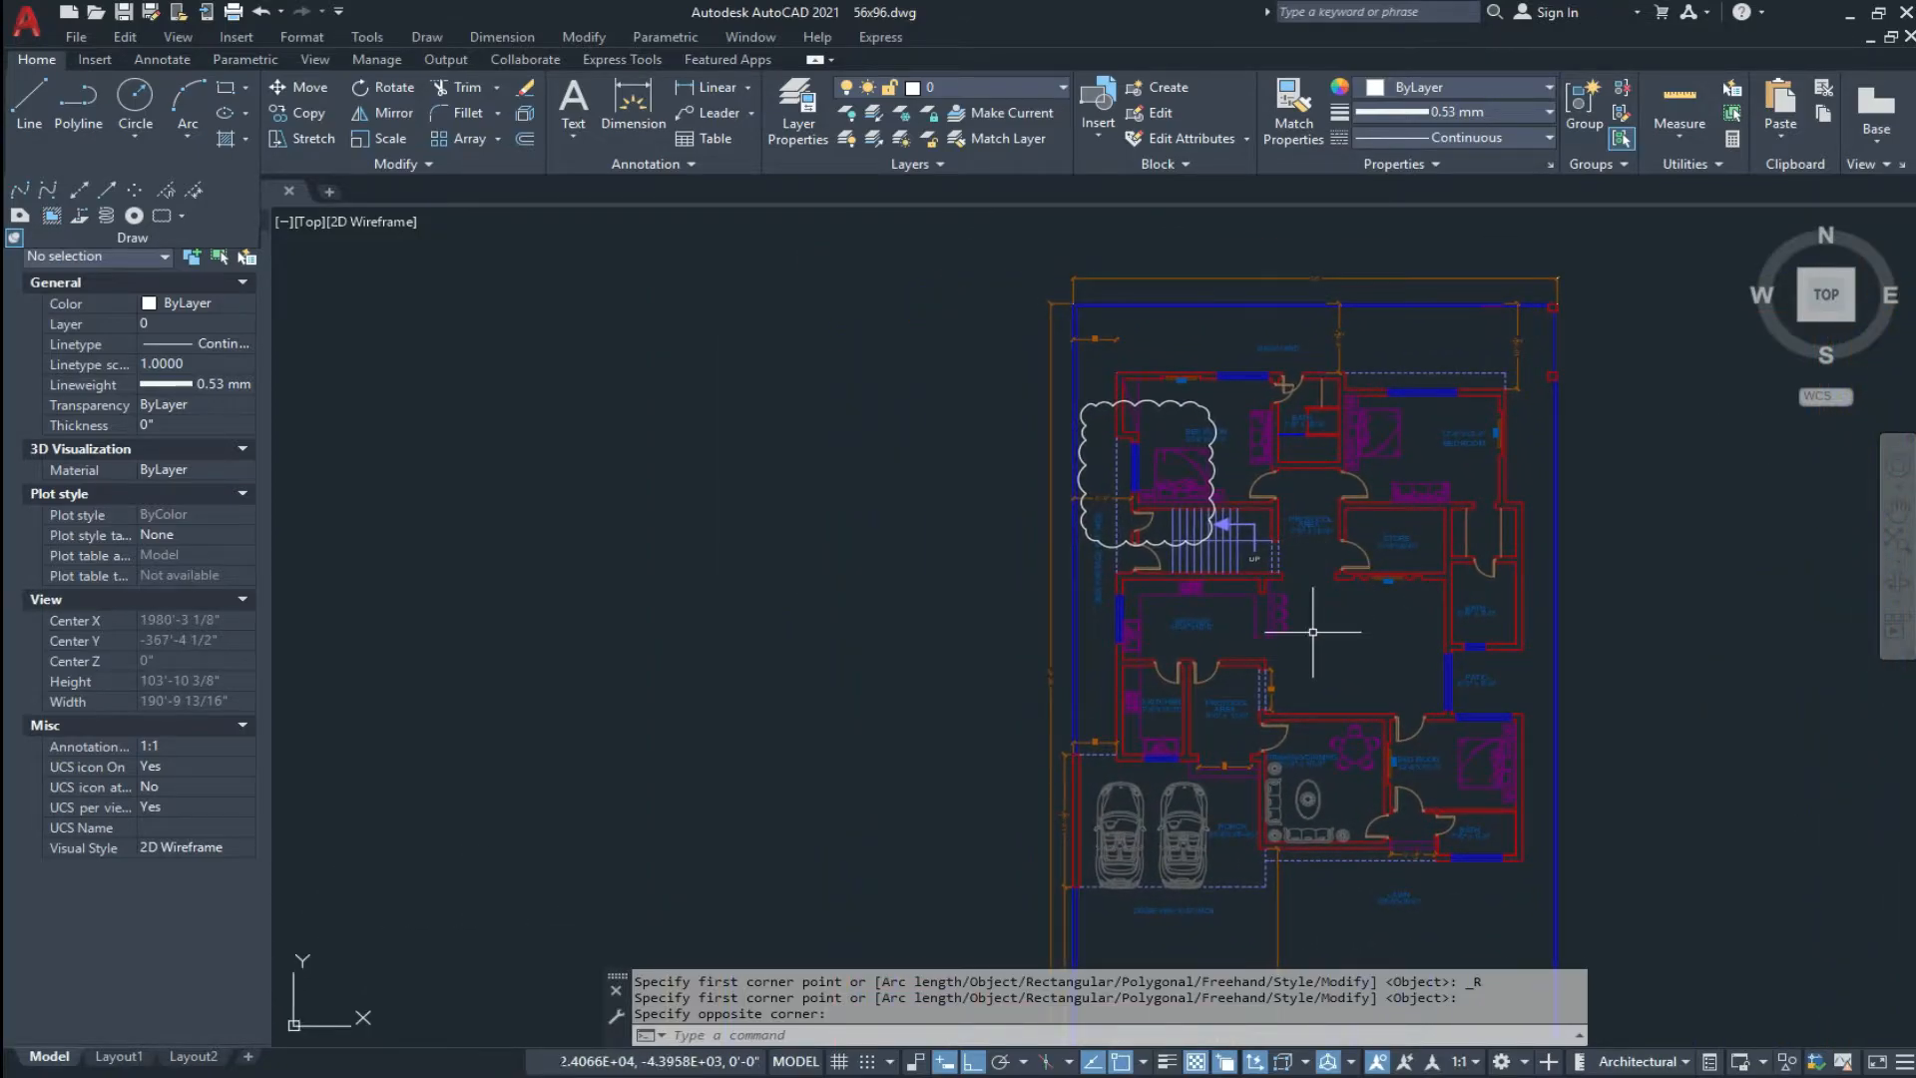
{"action": "scroll", "coordinate": [1198, 575], "scroll_direction": "up", "scroll_amount": 3}
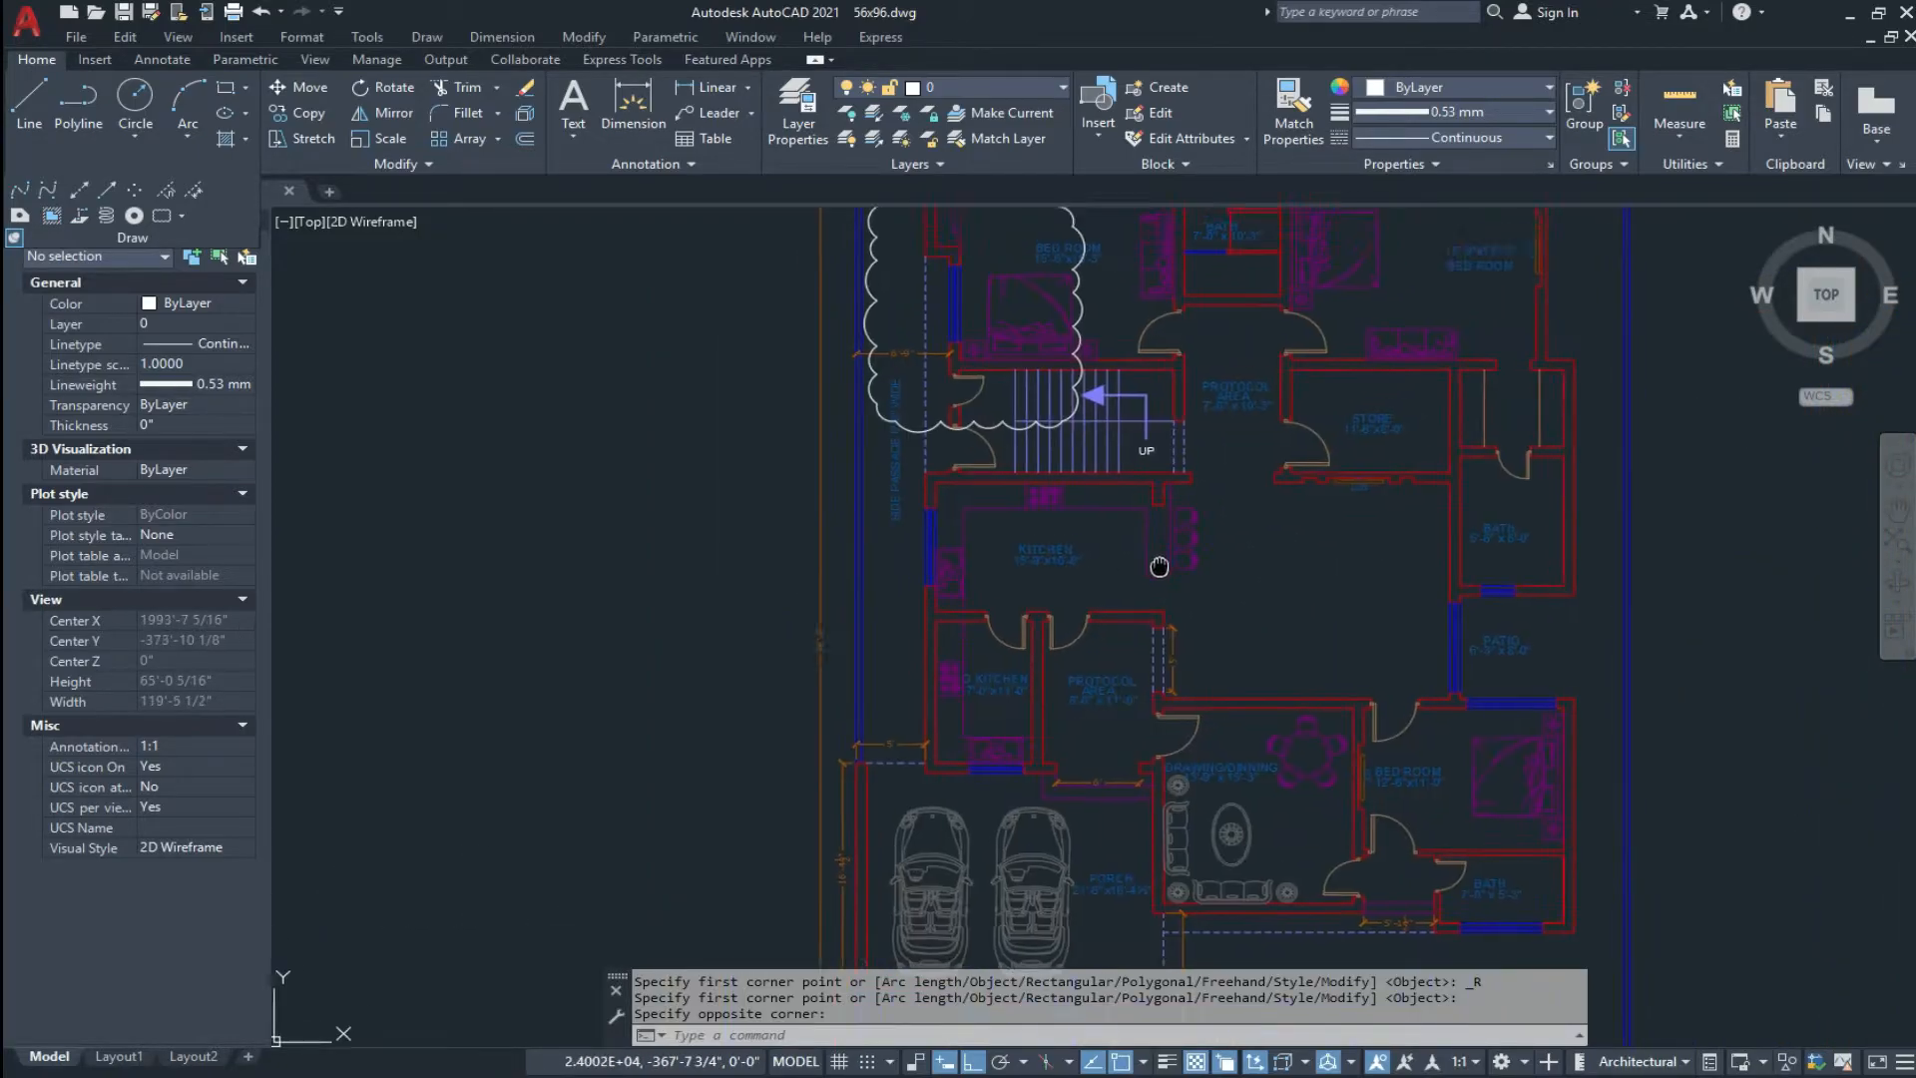
{"action": "left_click", "coordinate": [184, 216]}
{"action": "left_click", "coordinate": [172, 294]}
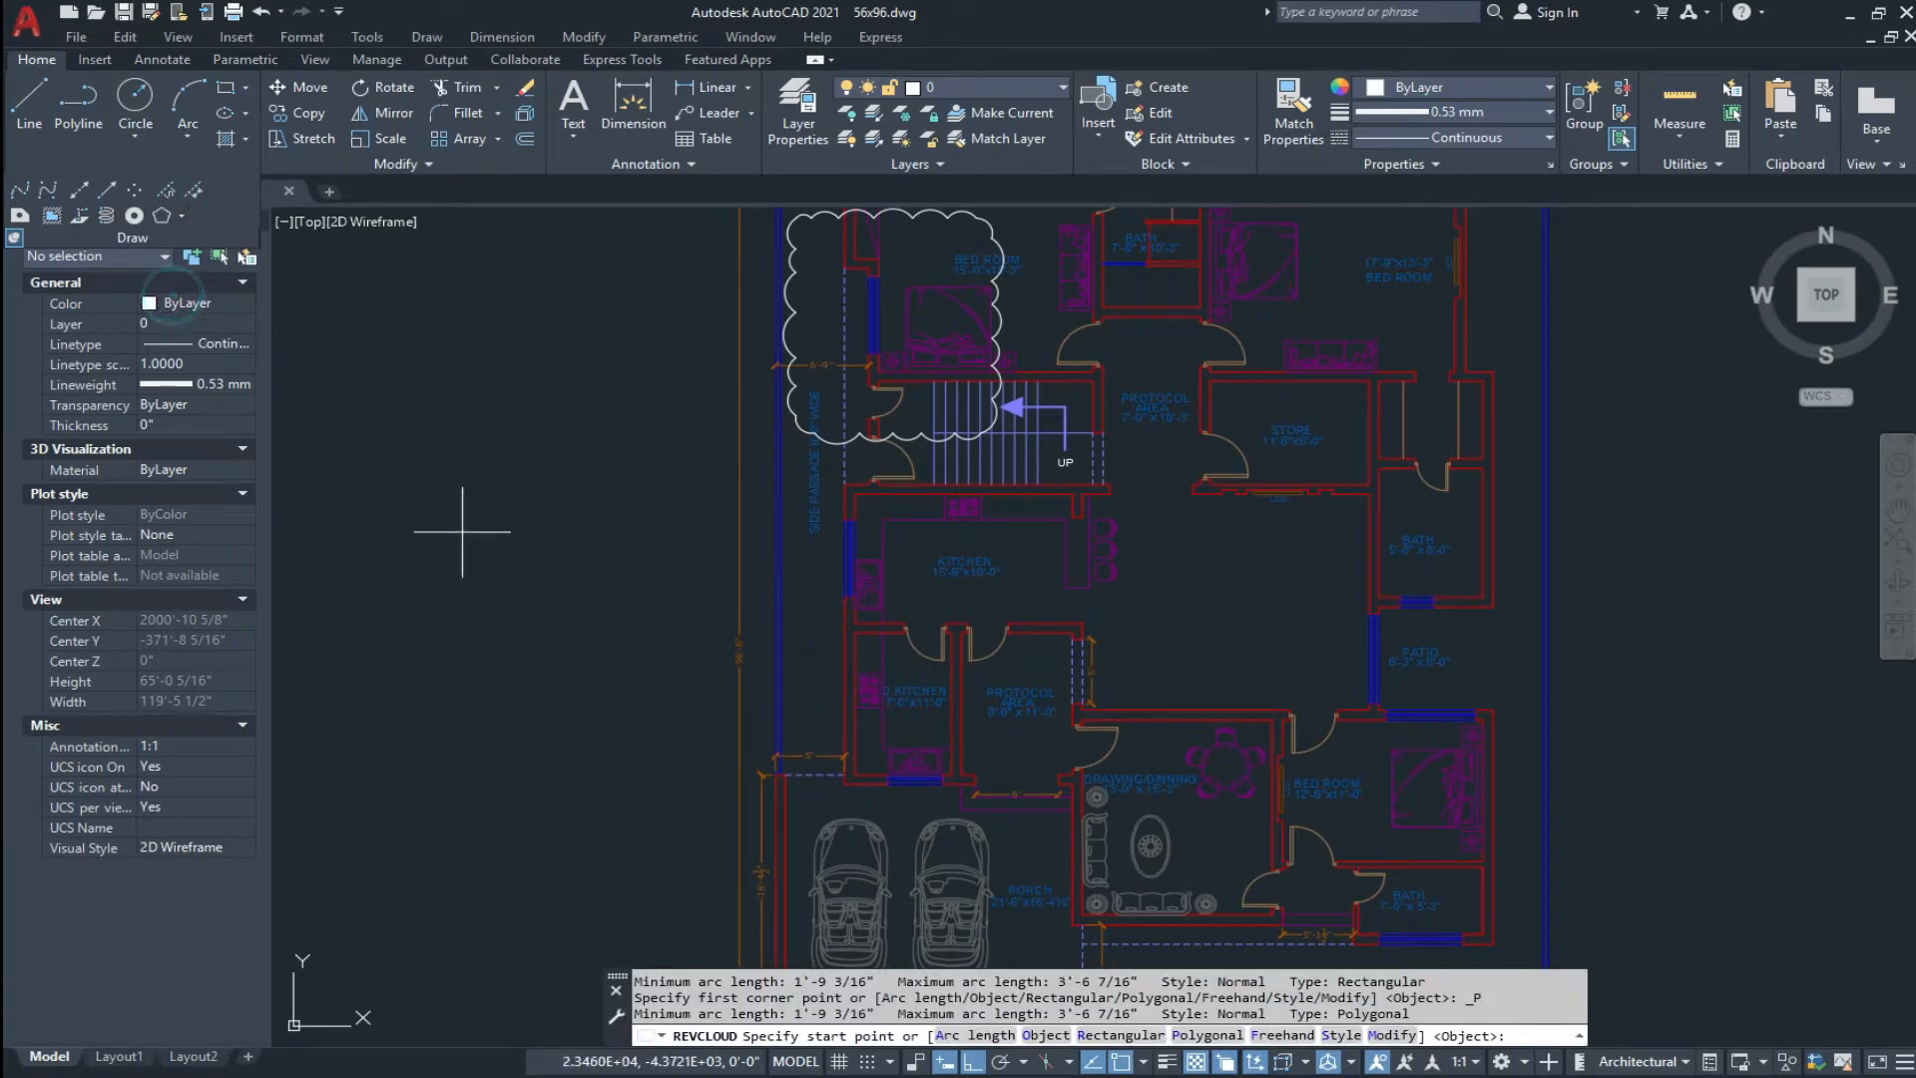
{"action": "scroll", "coordinate": [992, 518], "scroll_direction": "up", "scroll_amount": 2}
{"action": "left_click", "coordinate": [1025, 491]}
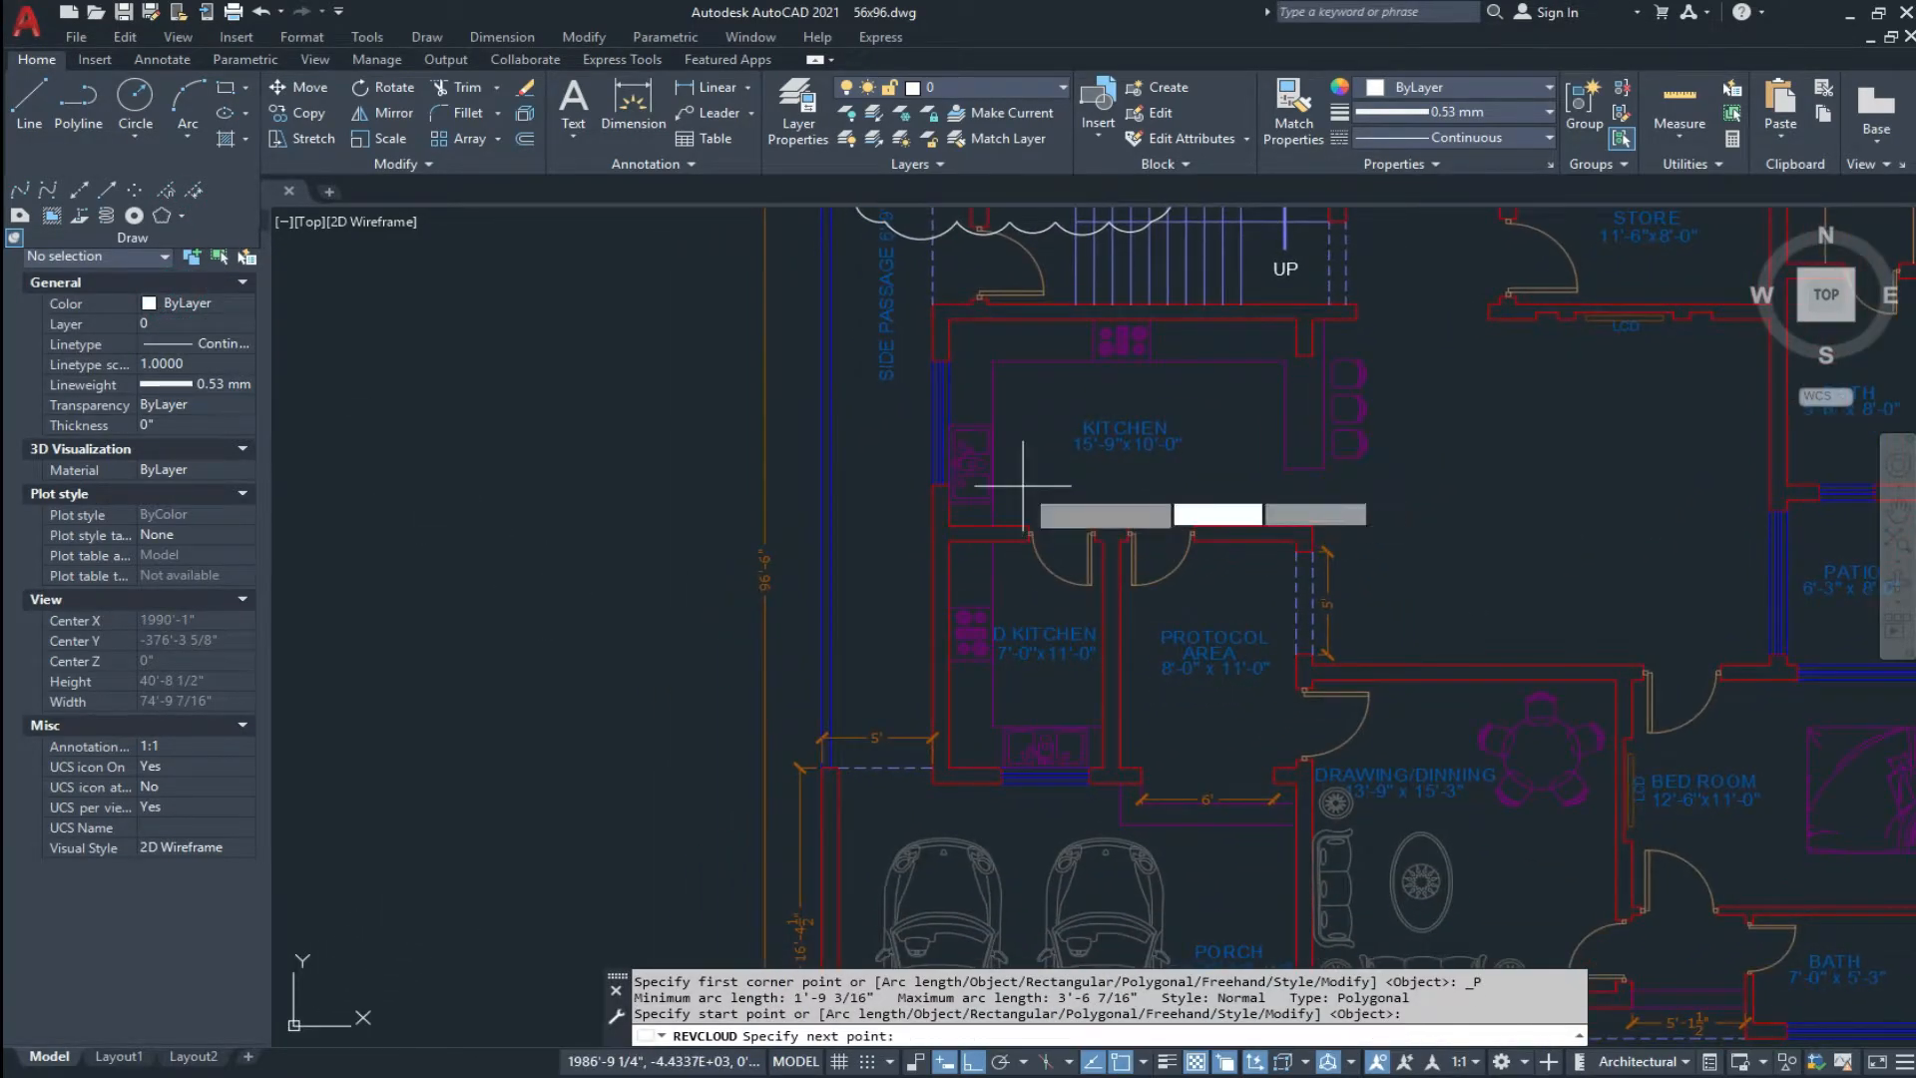
{"action": "left_click", "coordinate": [853, 531]}
{"action": "left_click", "coordinate": [1037, 702]}
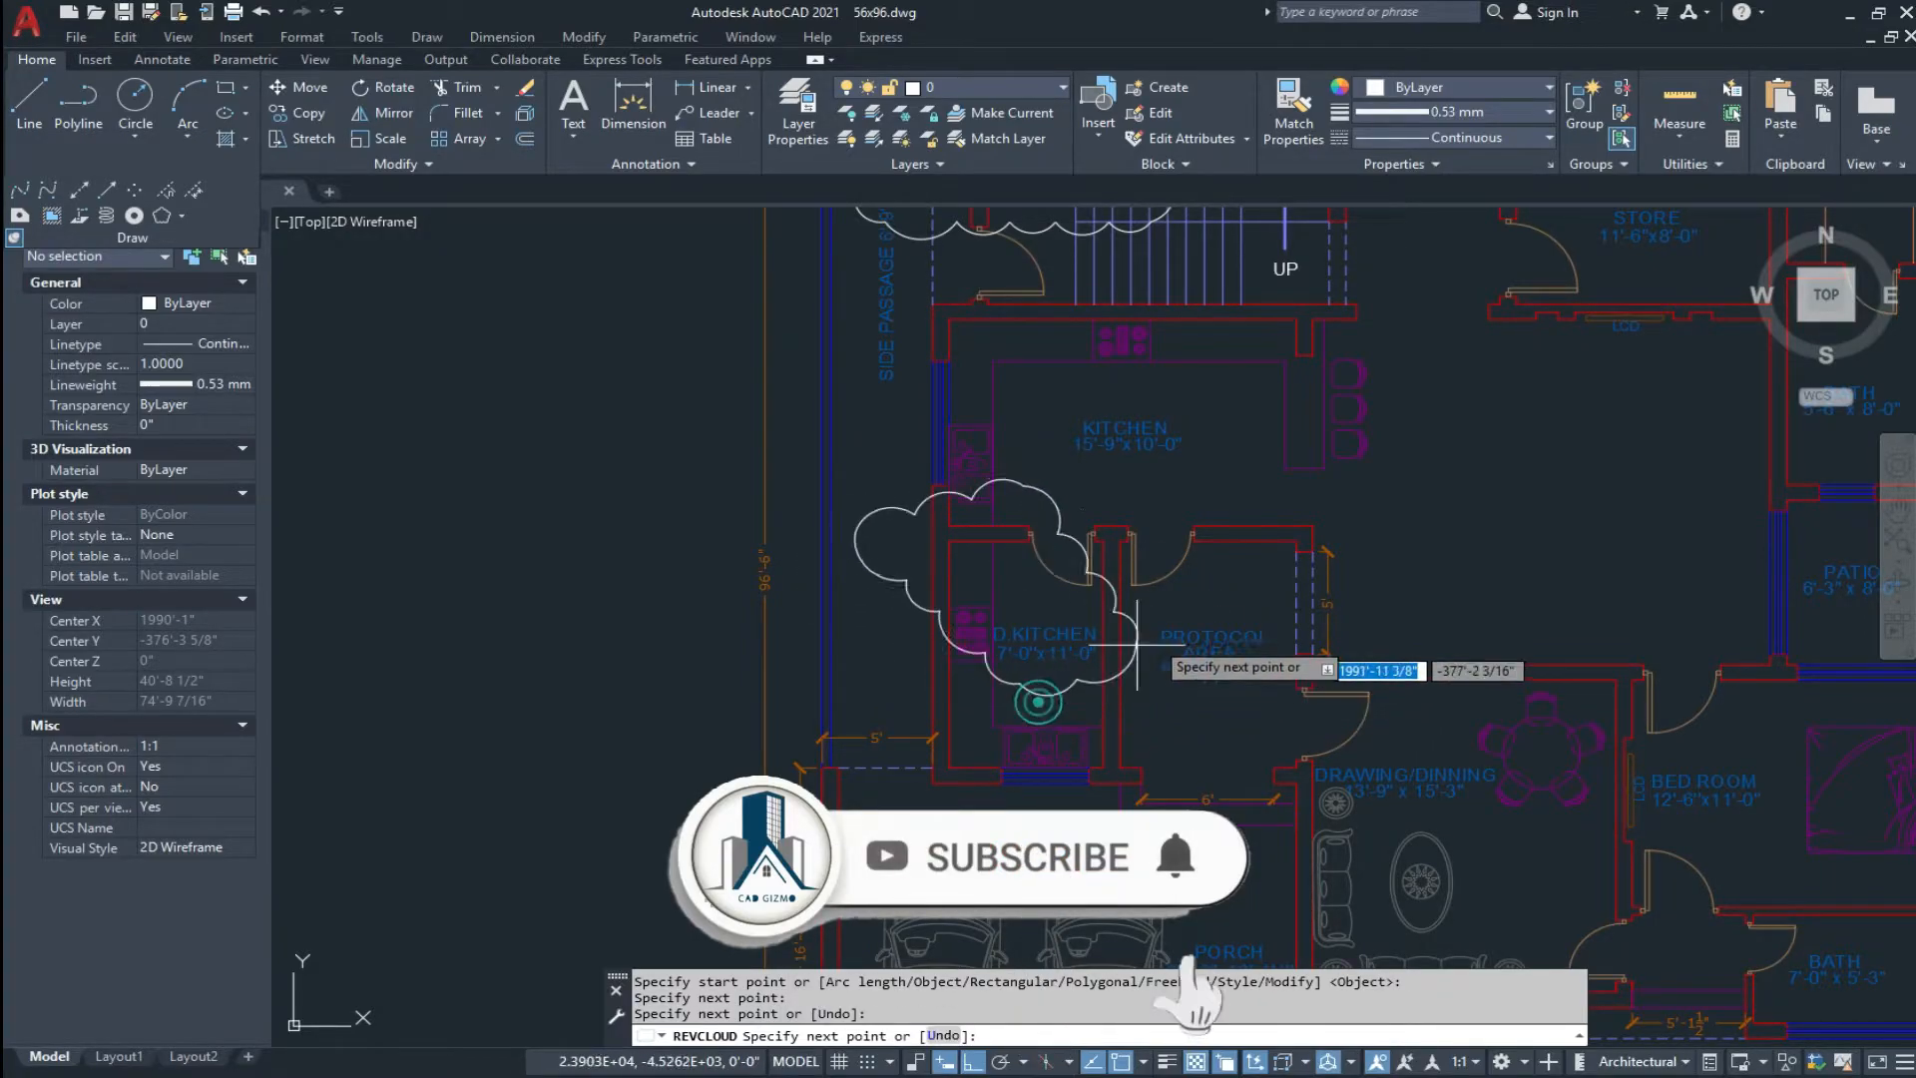
{"action": "left_click", "coordinate": [1202, 623]}
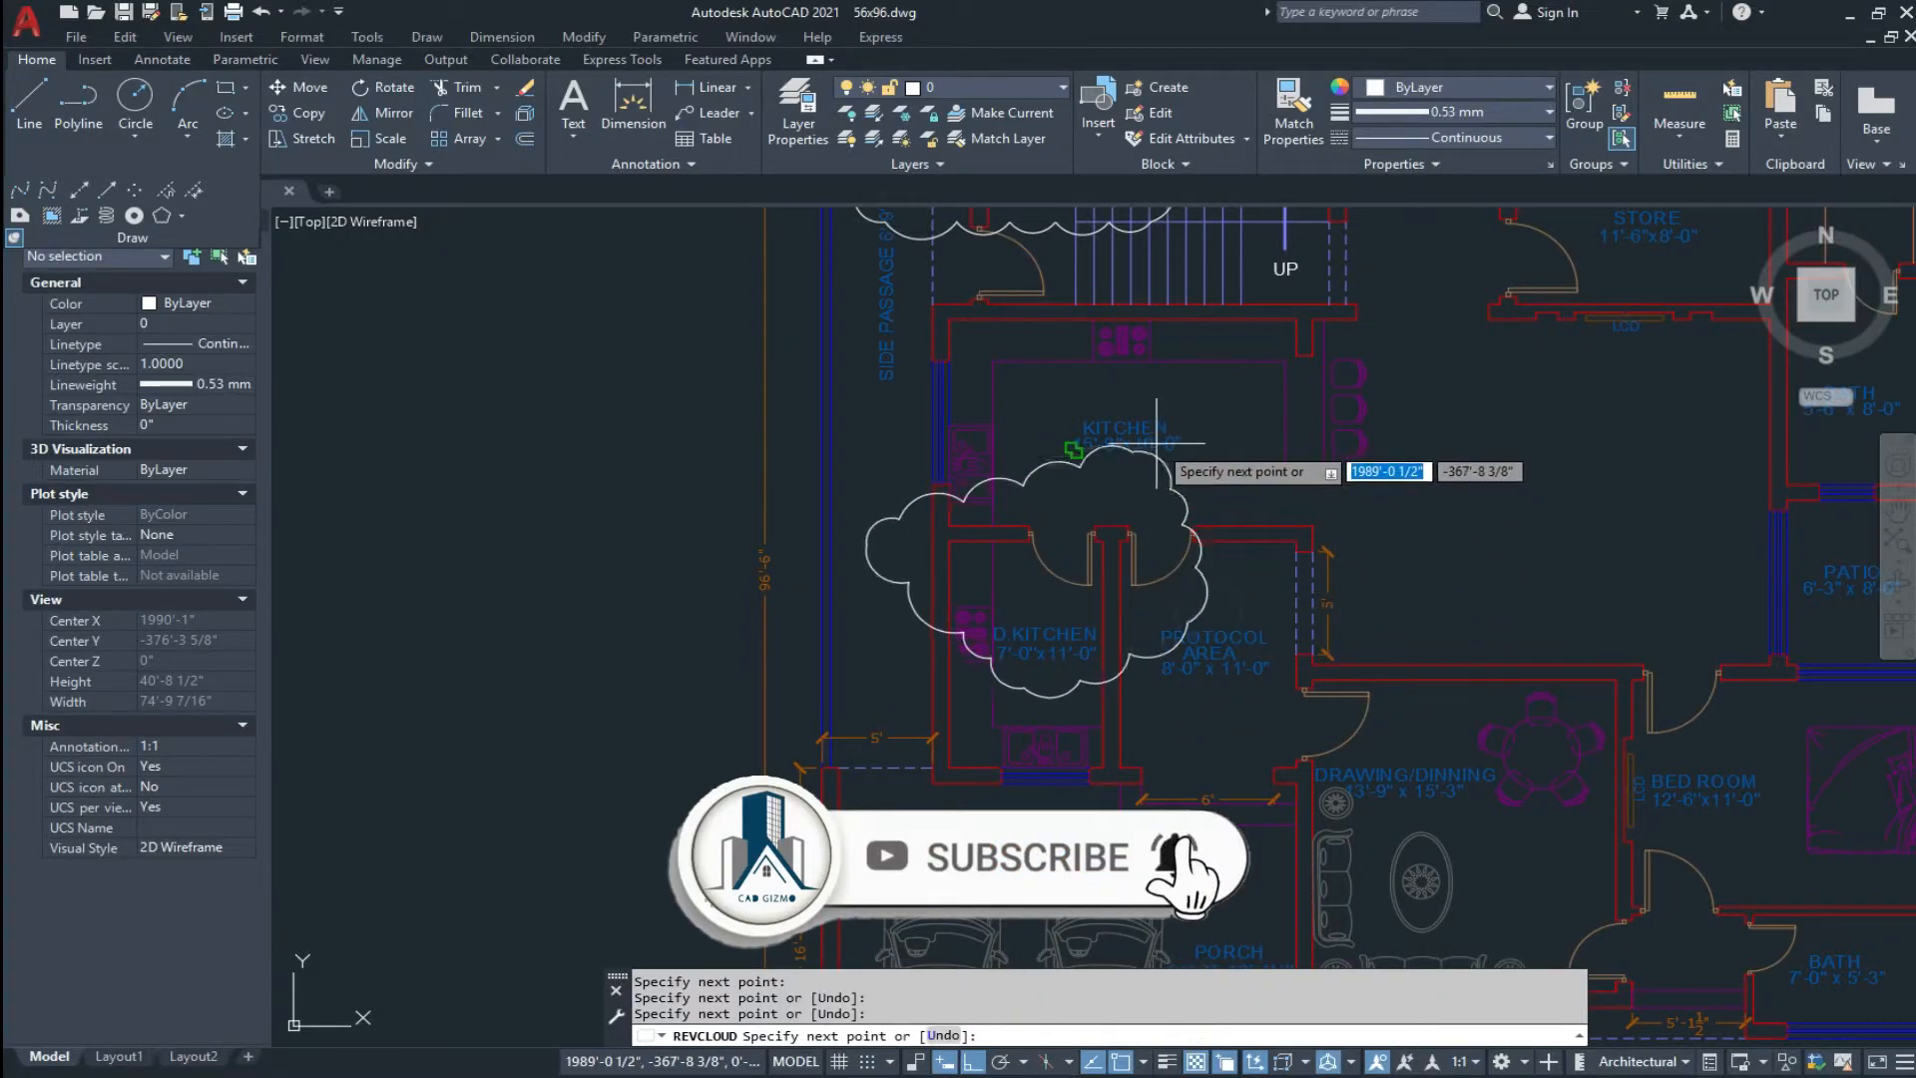
{"action": "left_click", "coordinate": [1126, 386]}
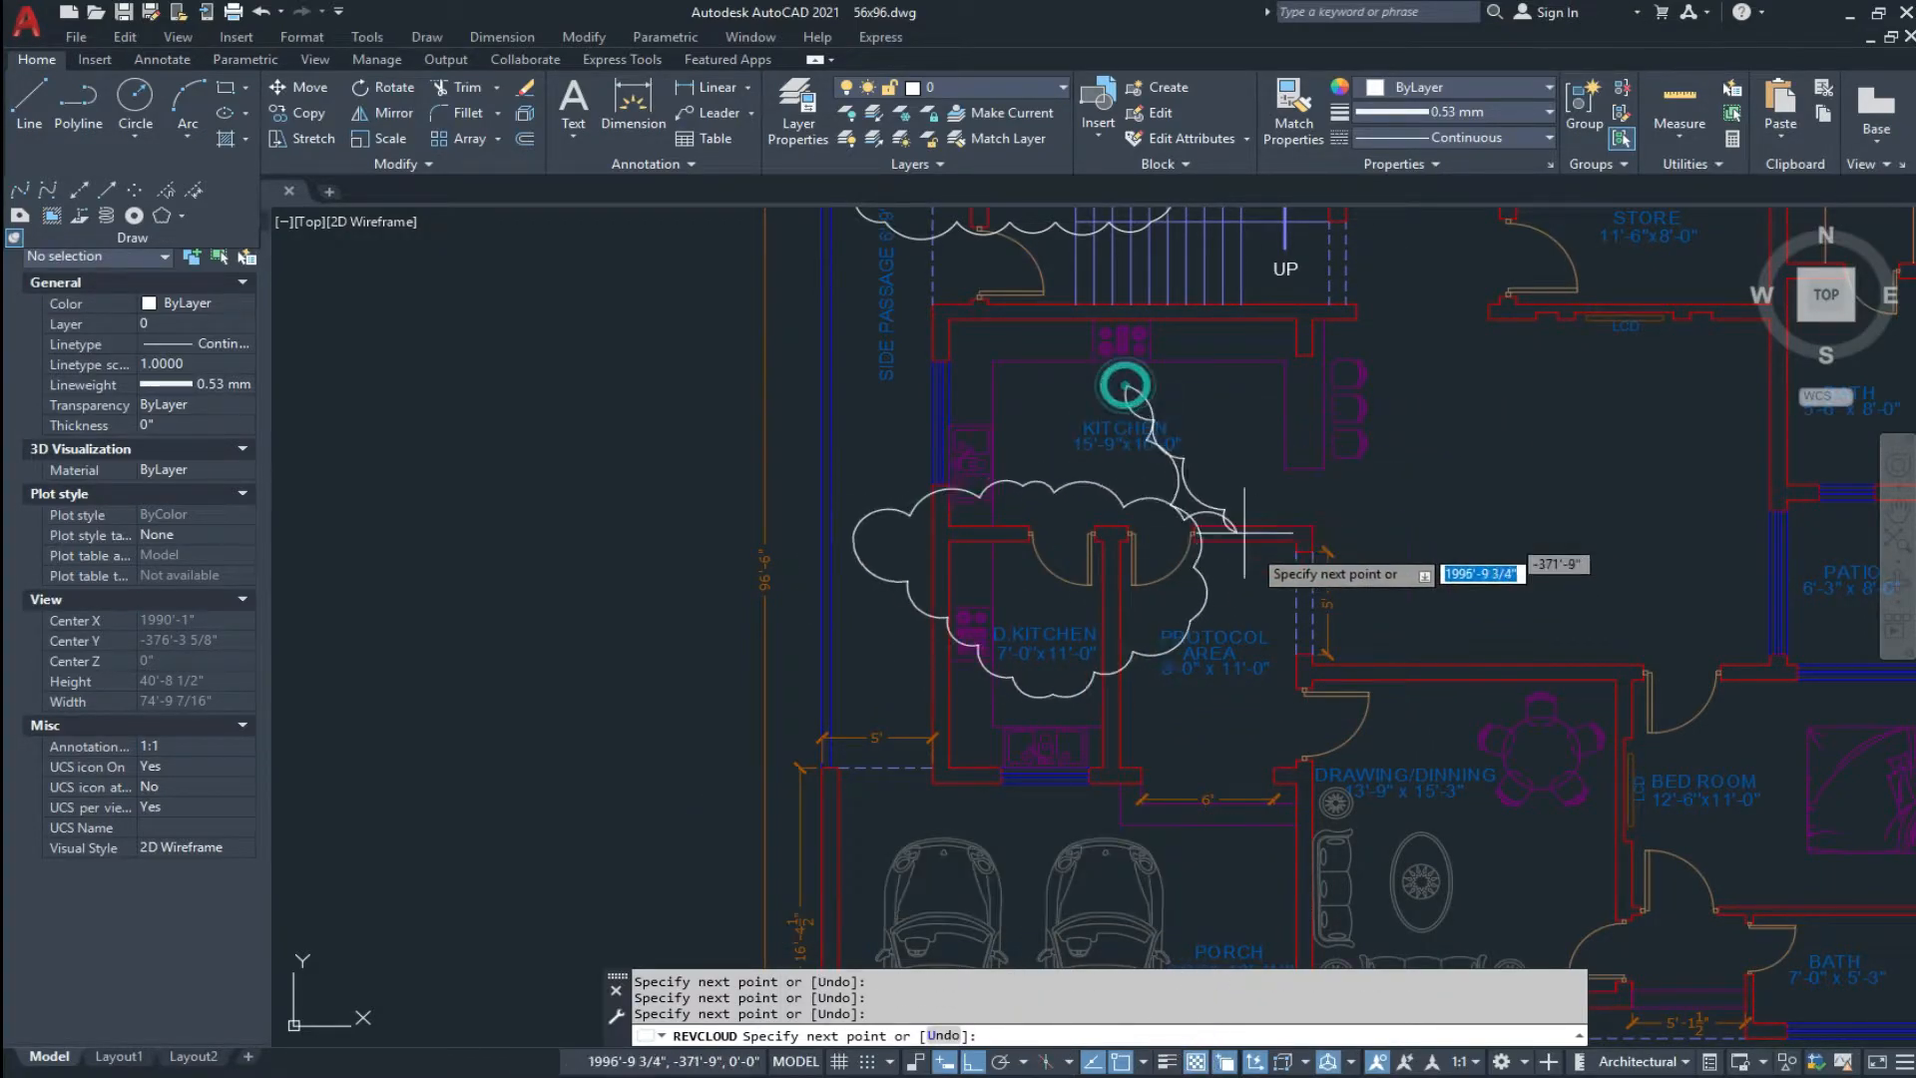
{"action": "right_click", "coordinate": [1033, 399]}
{"action": "left_click", "coordinate": [1052, 406]}
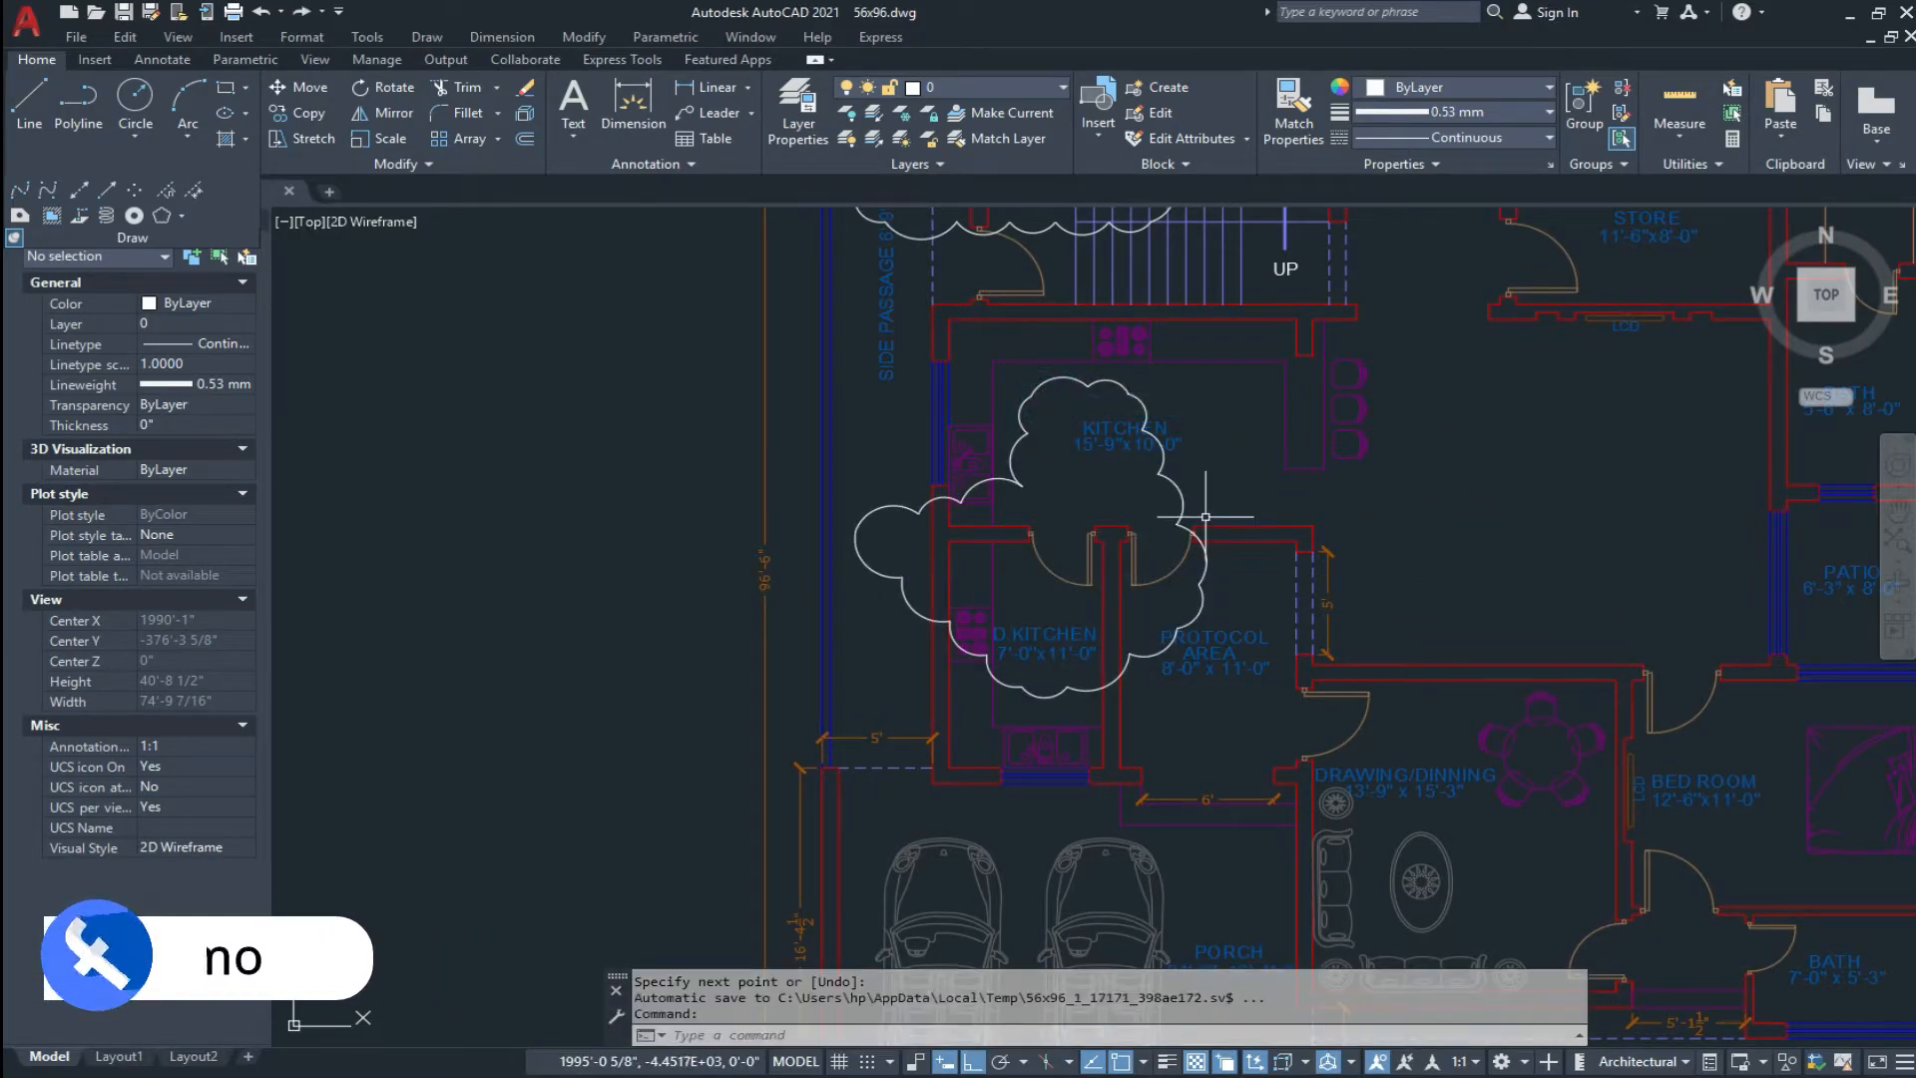
Step: Draw a closed freehand revision cloud around the doorway of the 7'-0" x 5'-3" bath beside the lawn
{"action": "middle_click_drag", "start_coordinate": [1159, 515], "coordinate": [1023, 528]}
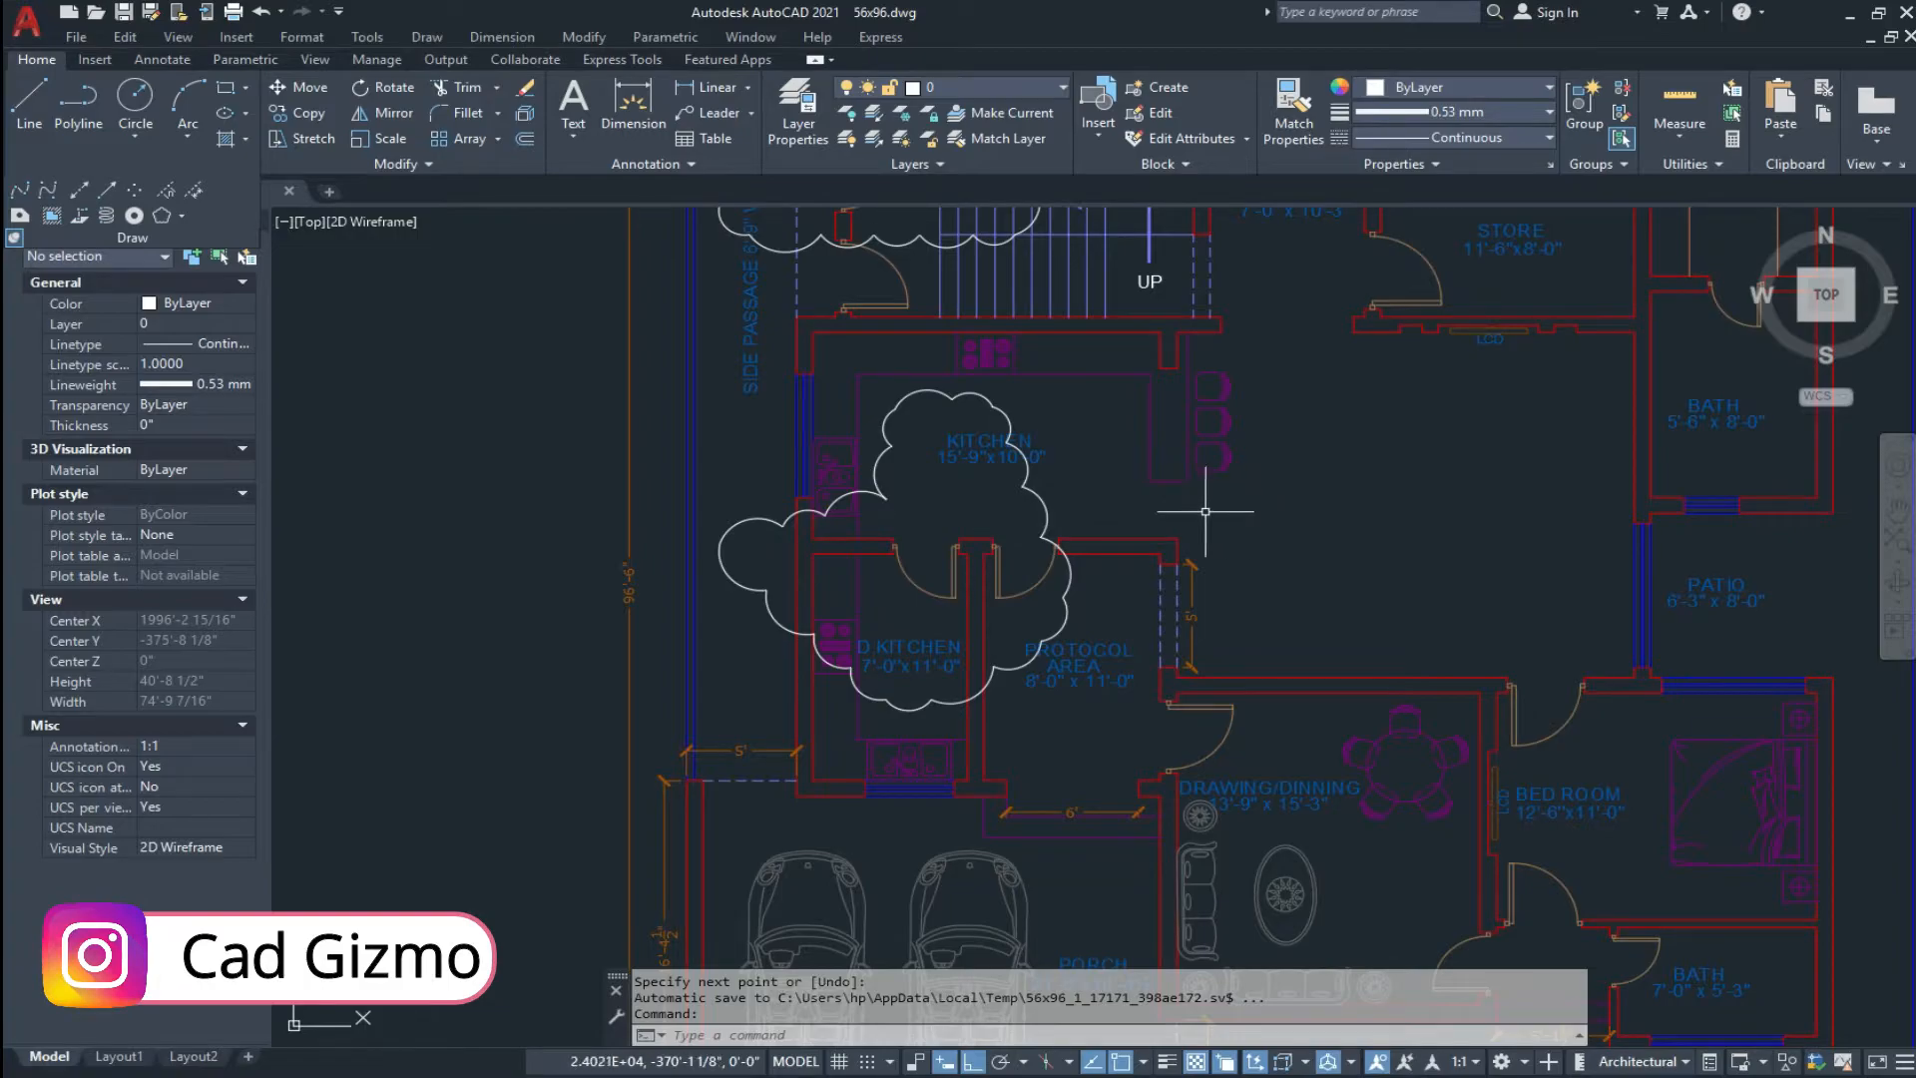
{"action": "left_click", "coordinate": [181, 219]}
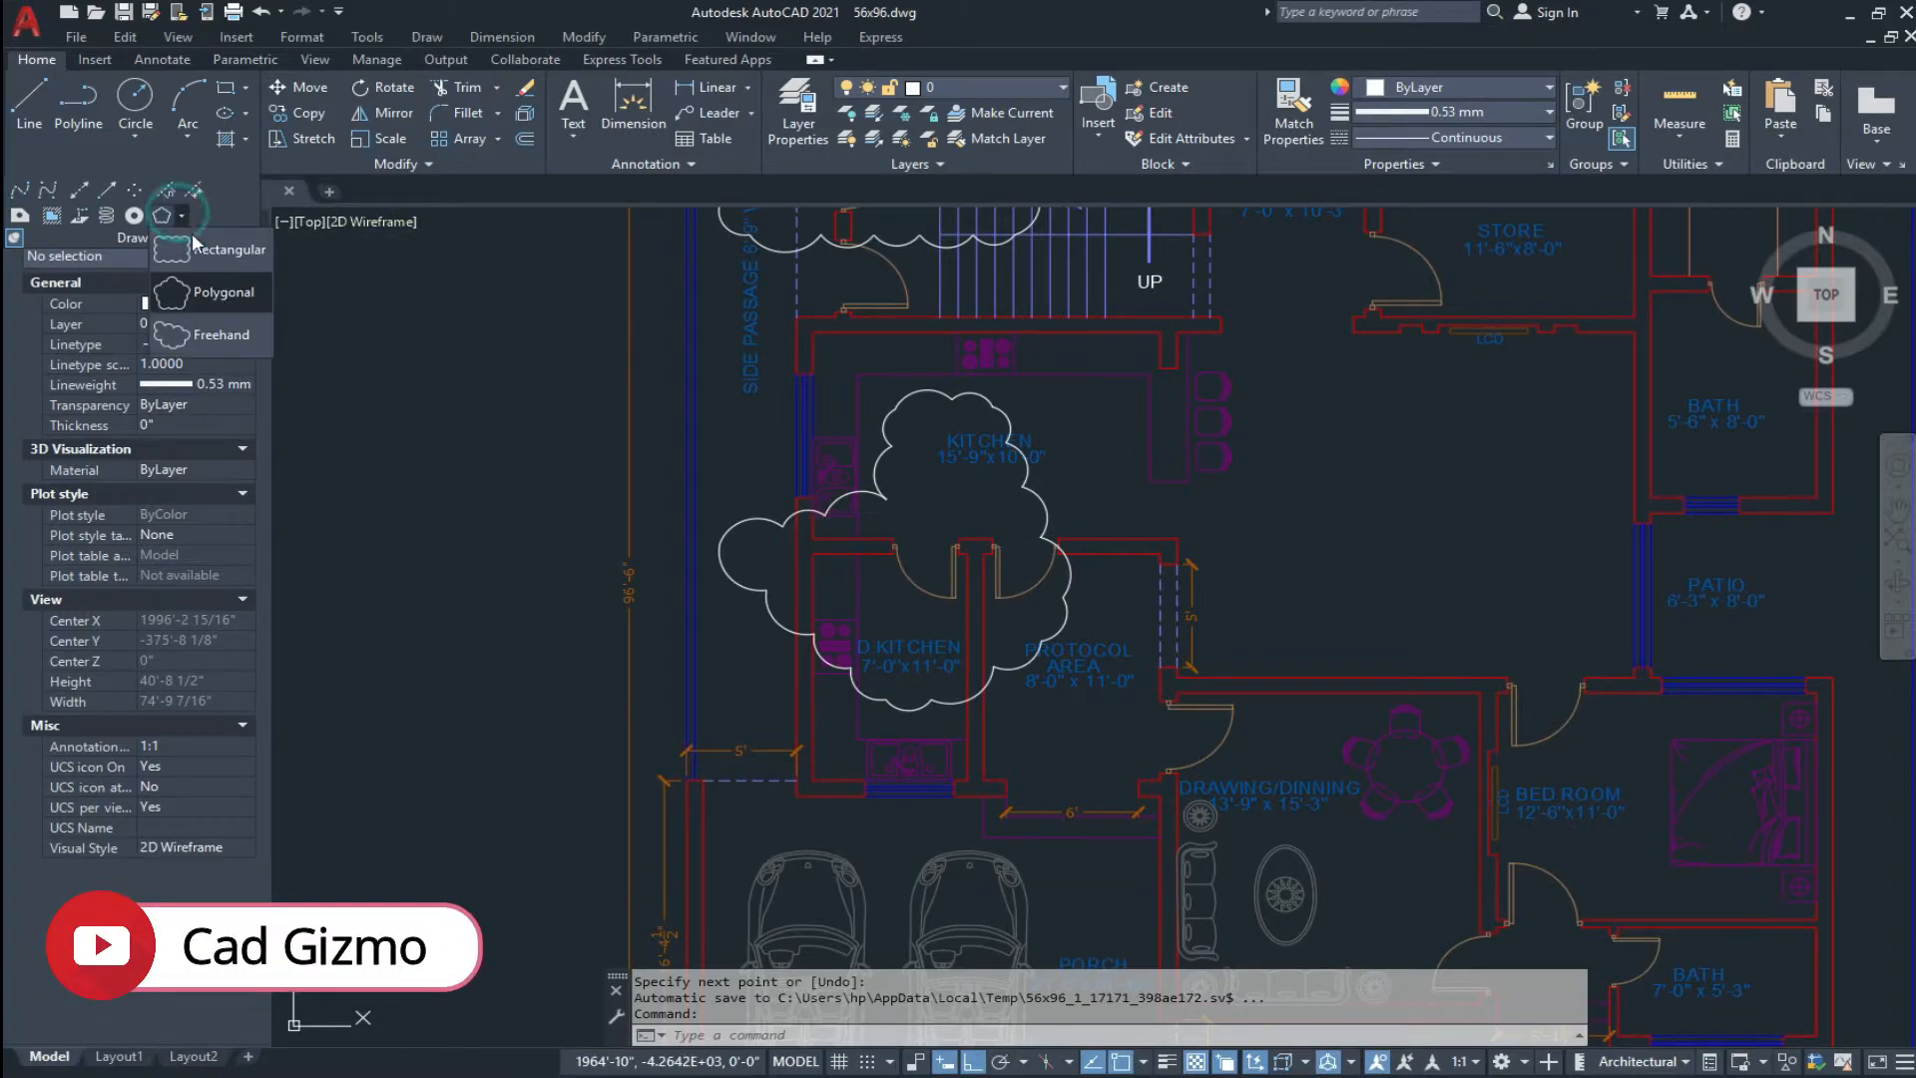
{"action": "left_click", "coordinate": [193, 337]}
{"action": "scroll", "coordinate": [905, 479], "scroll_direction": "down", "scroll_amount": 1}
{"action": "mouse_move", "coordinate": [1079, 530]}
{"action": "middle_mouse_down"}
{"action": "mouse_move", "coordinate": [1022, 387]}
{"action": "mouse_move", "coordinate": [1035, 425]}
{"action": "middle_mouse_up"}
{"action": "middle_click_drag", "start_coordinate": [1155, 437], "coordinate": [1027, 465]}
{"action": "scroll", "coordinate": [1131, 488], "scroll_direction": "up", "scroll_amount": 4}
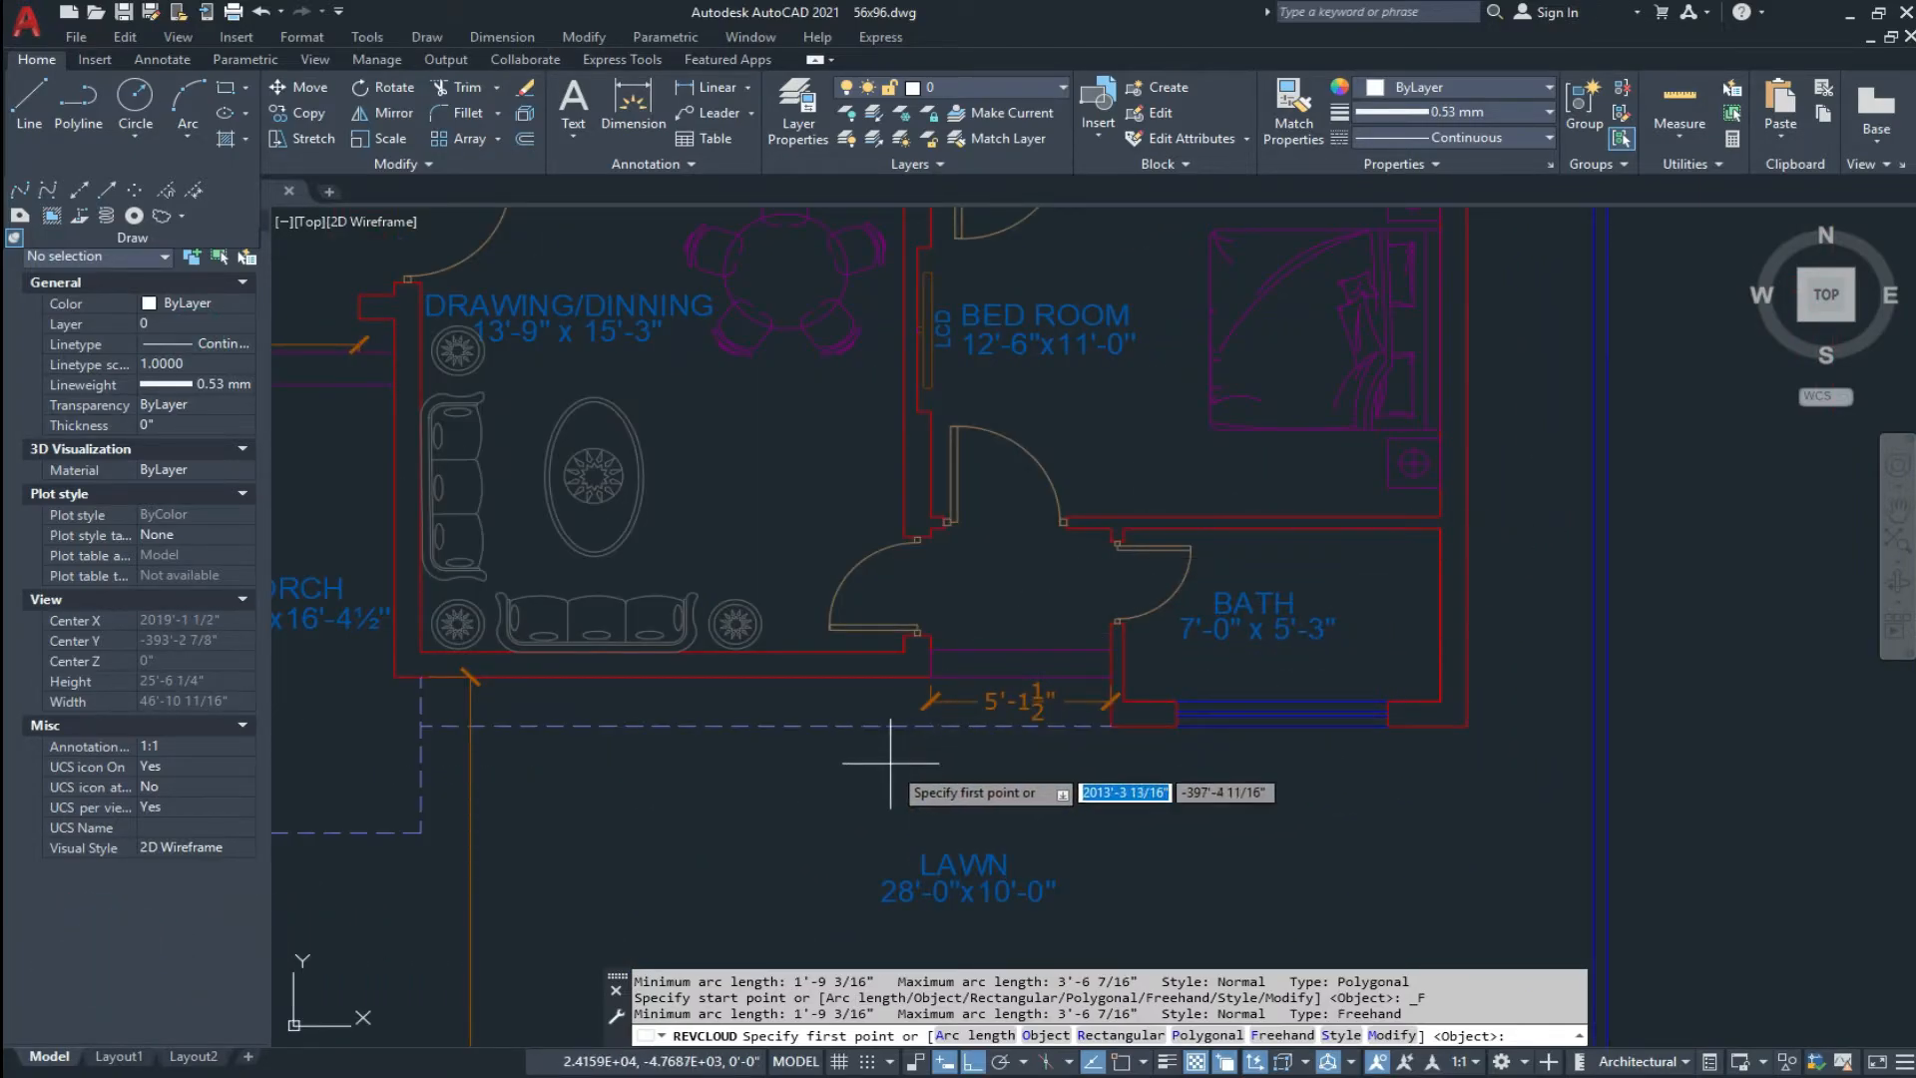
{"action": "left_click", "coordinate": [1025, 772]}
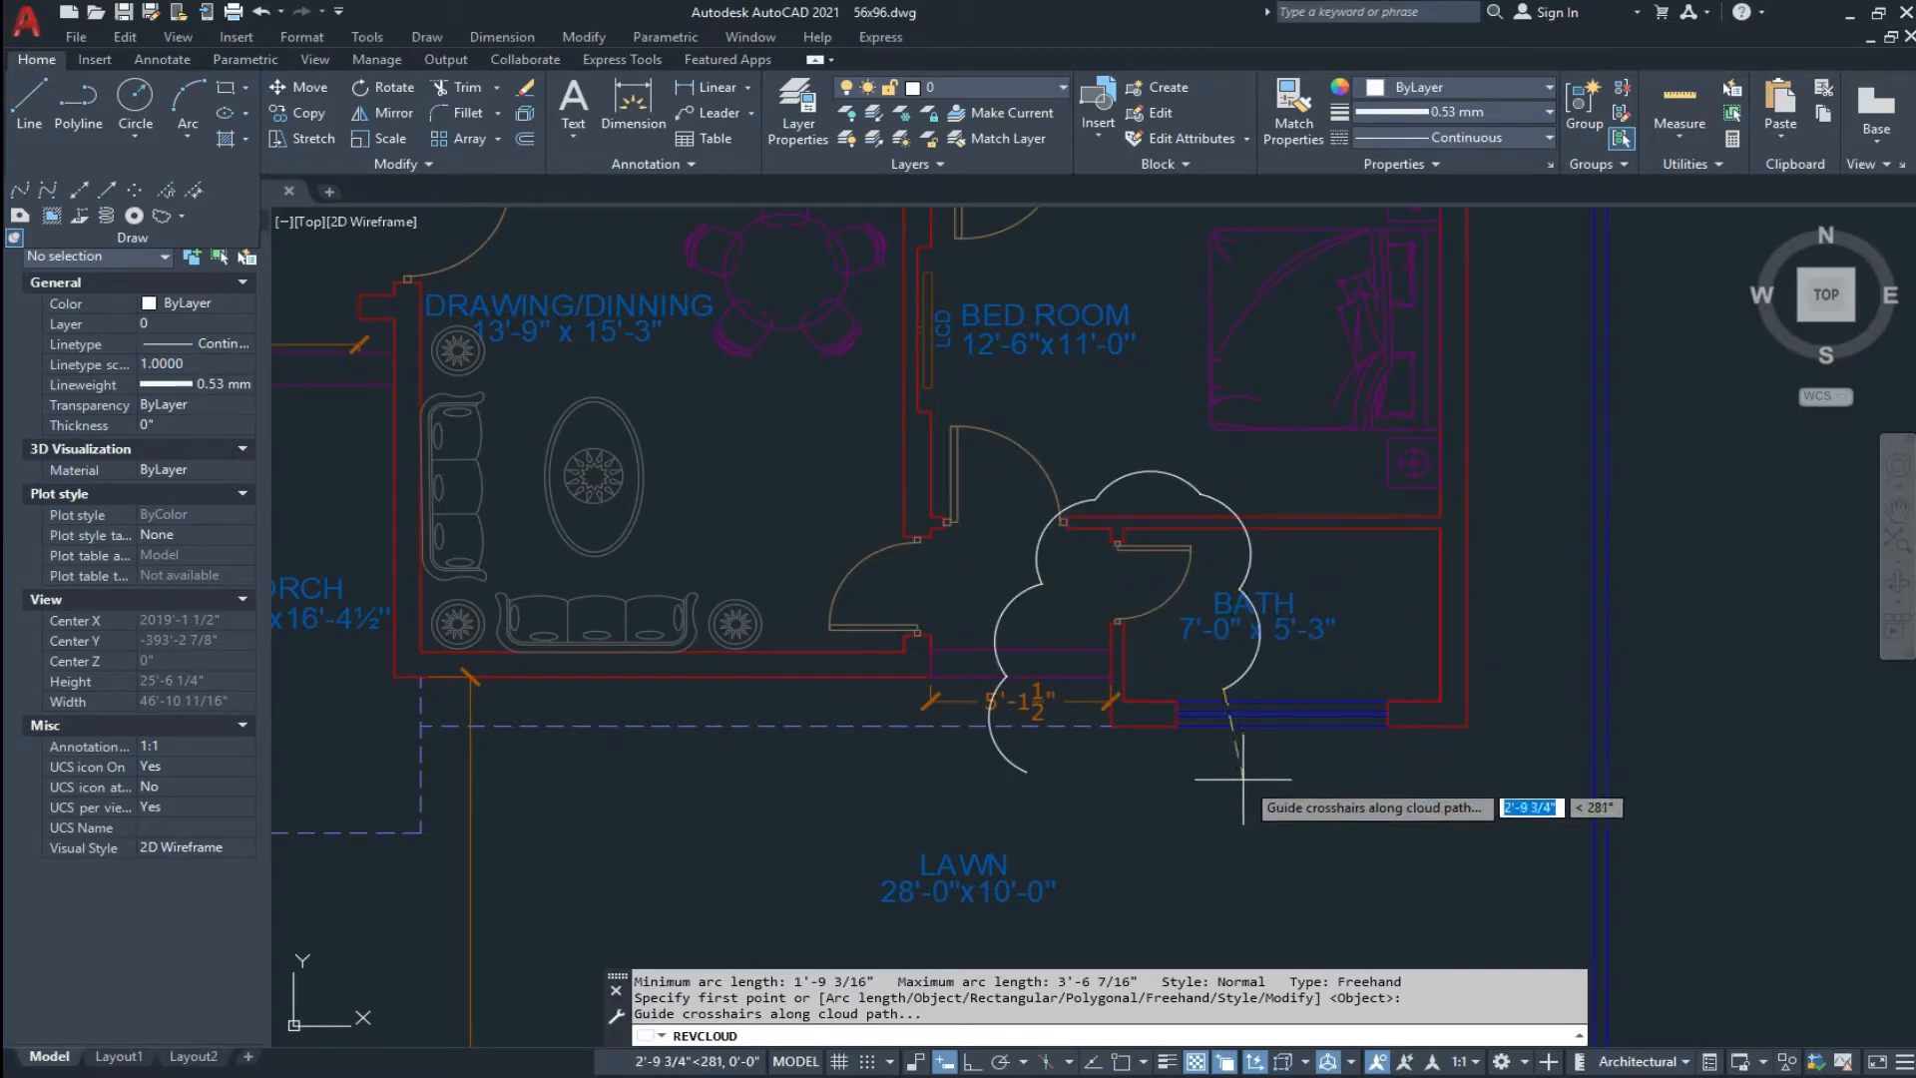
{"action": "right_click", "coordinate": [1038, 778]}
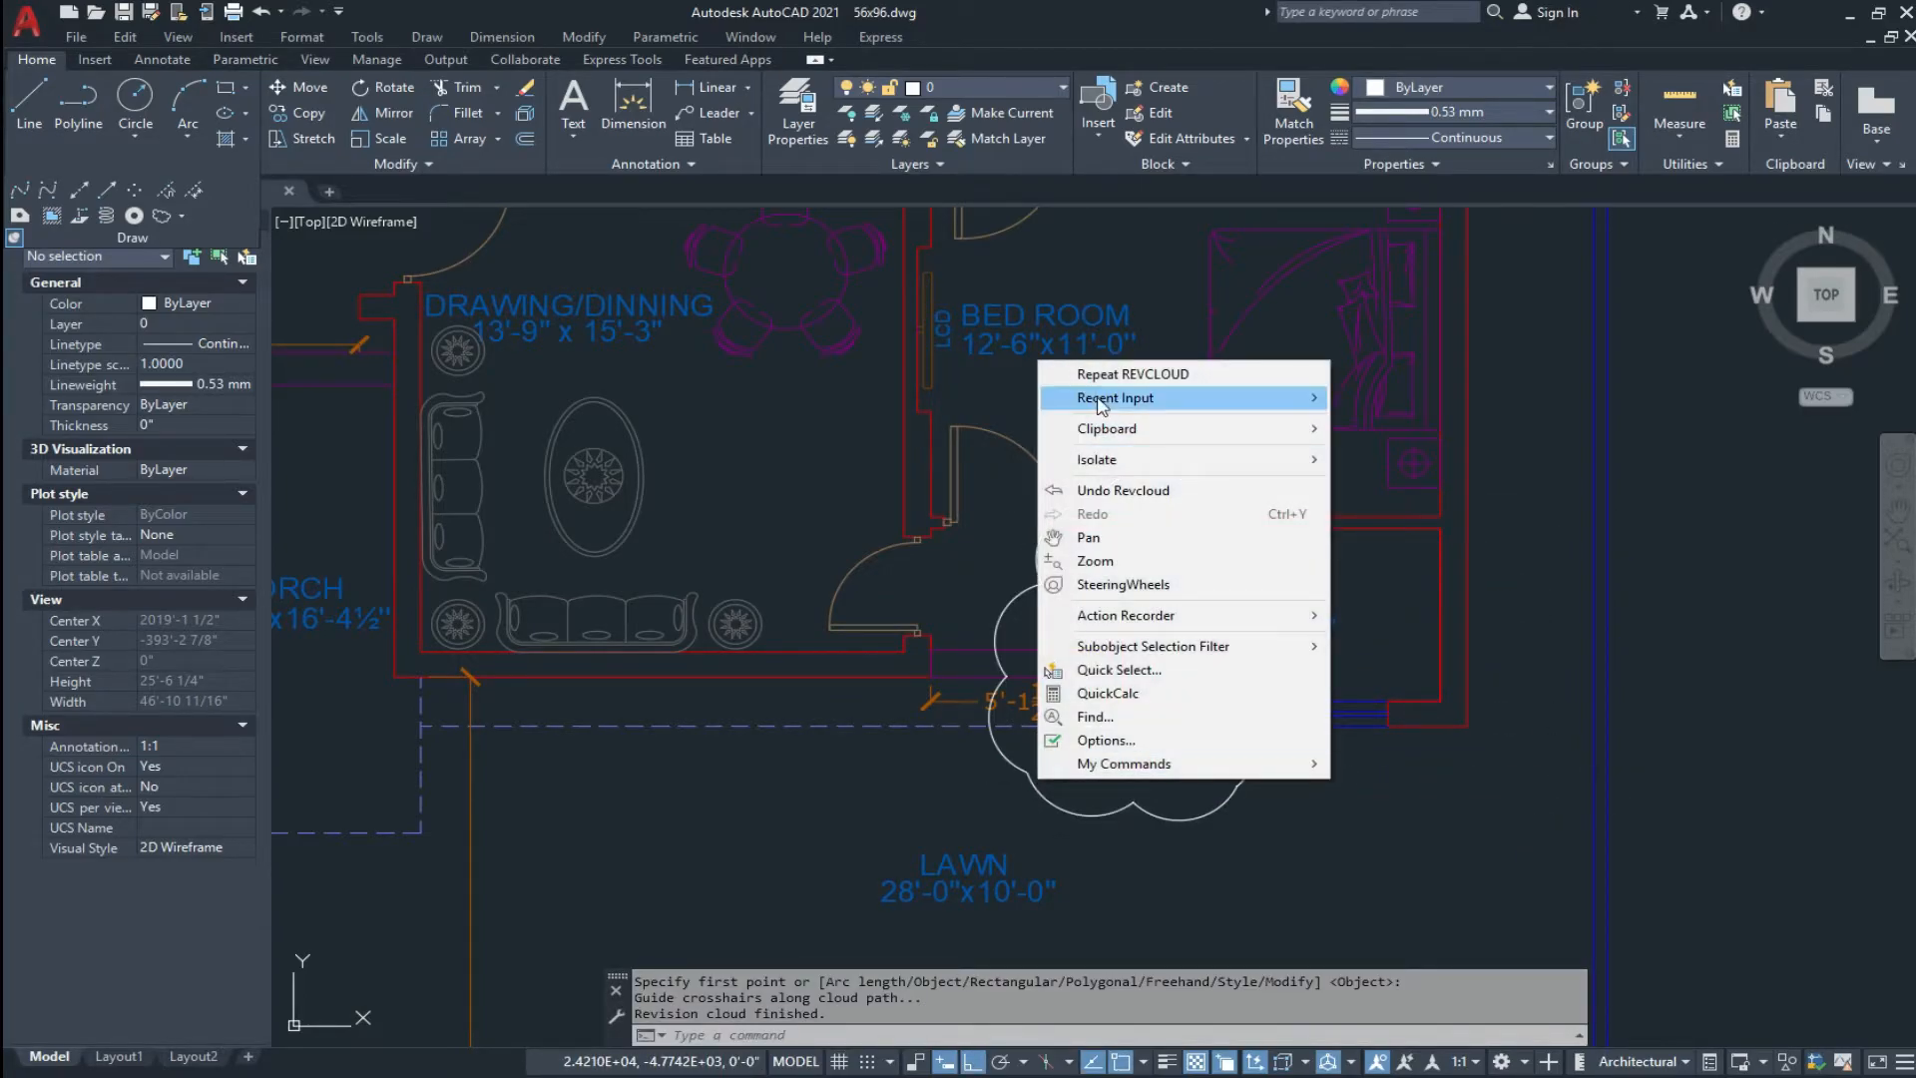
{"action": "key", "text": "Escape"}
Step: Examine the revision clouds on the plan and the arc size along the edge of the rectangular bedroom cloud
{"action": "scroll", "coordinate": [1227, 462], "scroll_direction": "down", "scroll_amount": 3}
{"action": "scroll", "coordinate": [1165, 555], "scroll_direction": "down", "scroll_amount": 2}
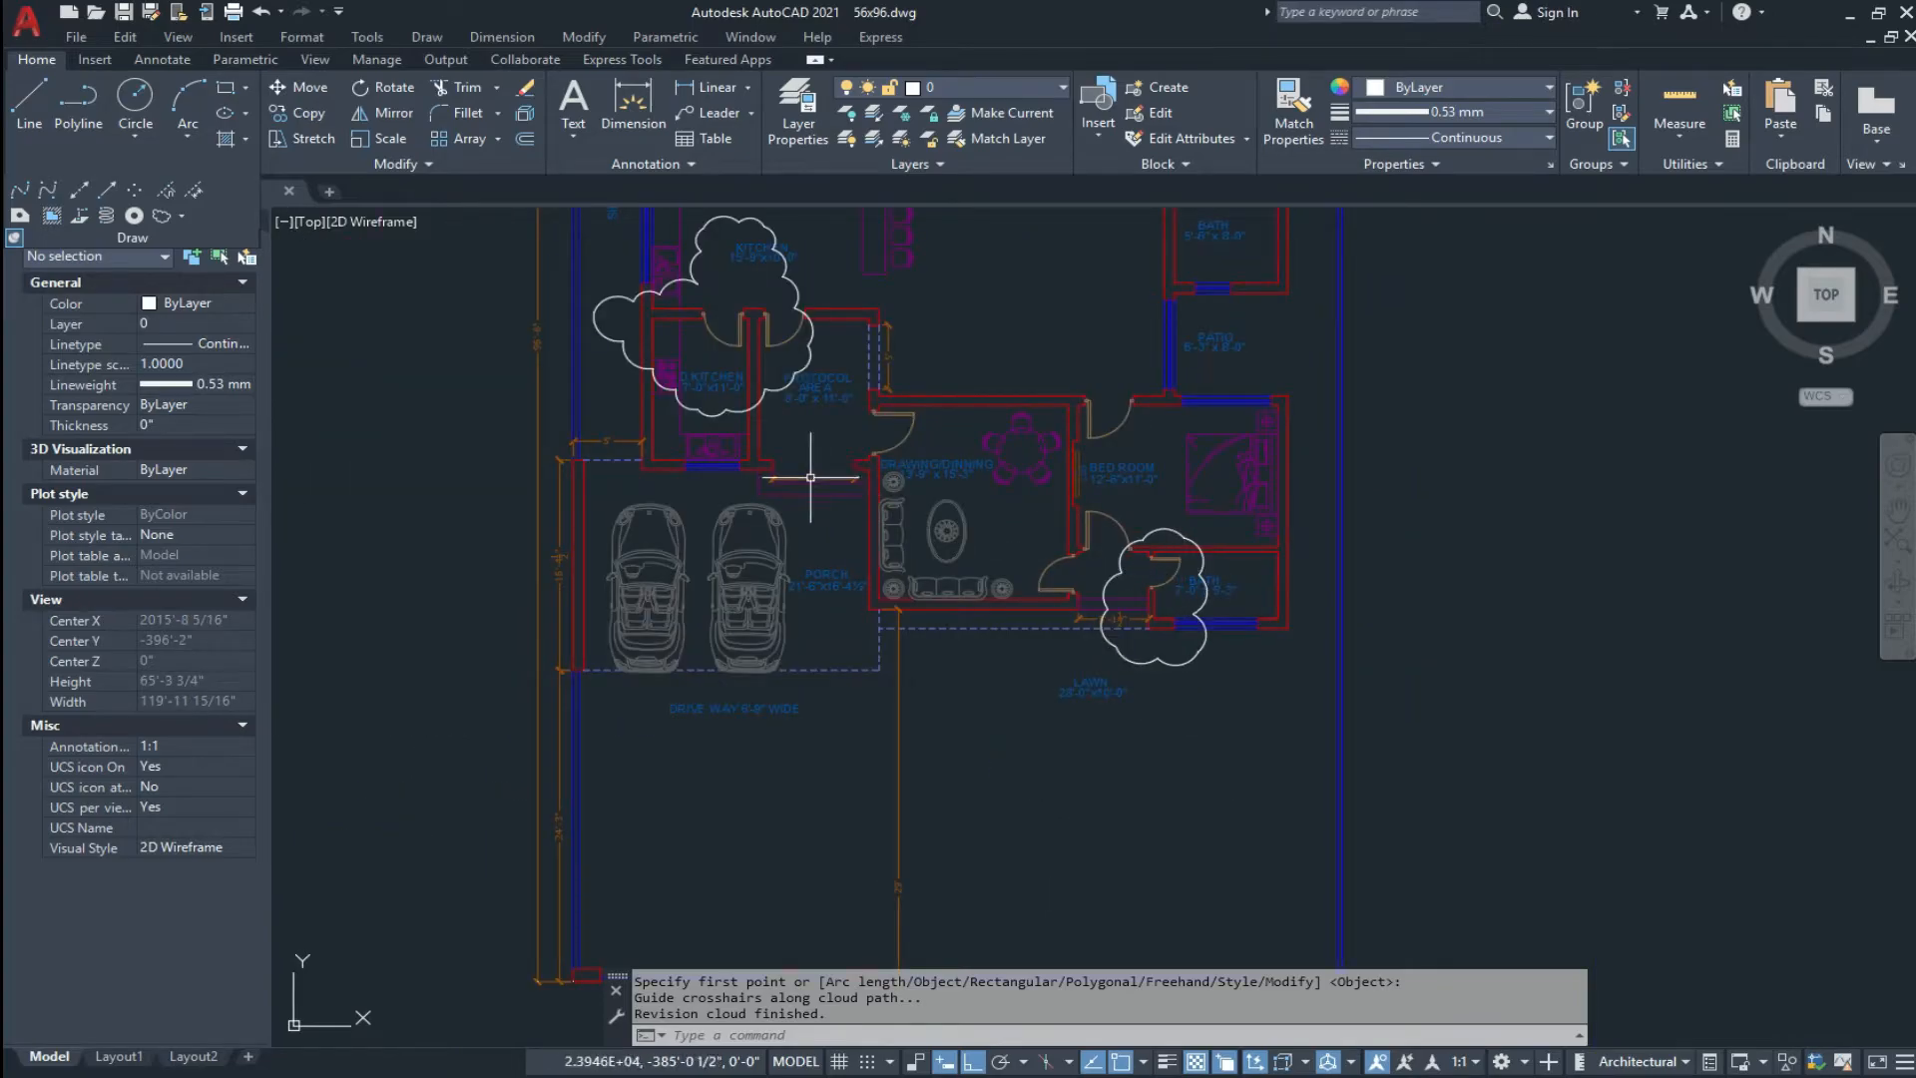
{"action": "scroll", "coordinate": [1101, 541], "scroll_direction": "down", "scroll_amount": 1}
{"action": "middle_click_drag", "start_coordinate": [970, 507], "coordinate": [962, 630]}
{"action": "middle_click_drag", "start_coordinate": [894, 465], "coordinate": [920, 546]}
{"action": "scroll", "coordinate": [836, 355], "scroll_direction": "up", "scroll_amount": 1}
{"action": "scroll", "coordinate": [848, 339], "scroll_direction": "up", "scroll_amount": 4}
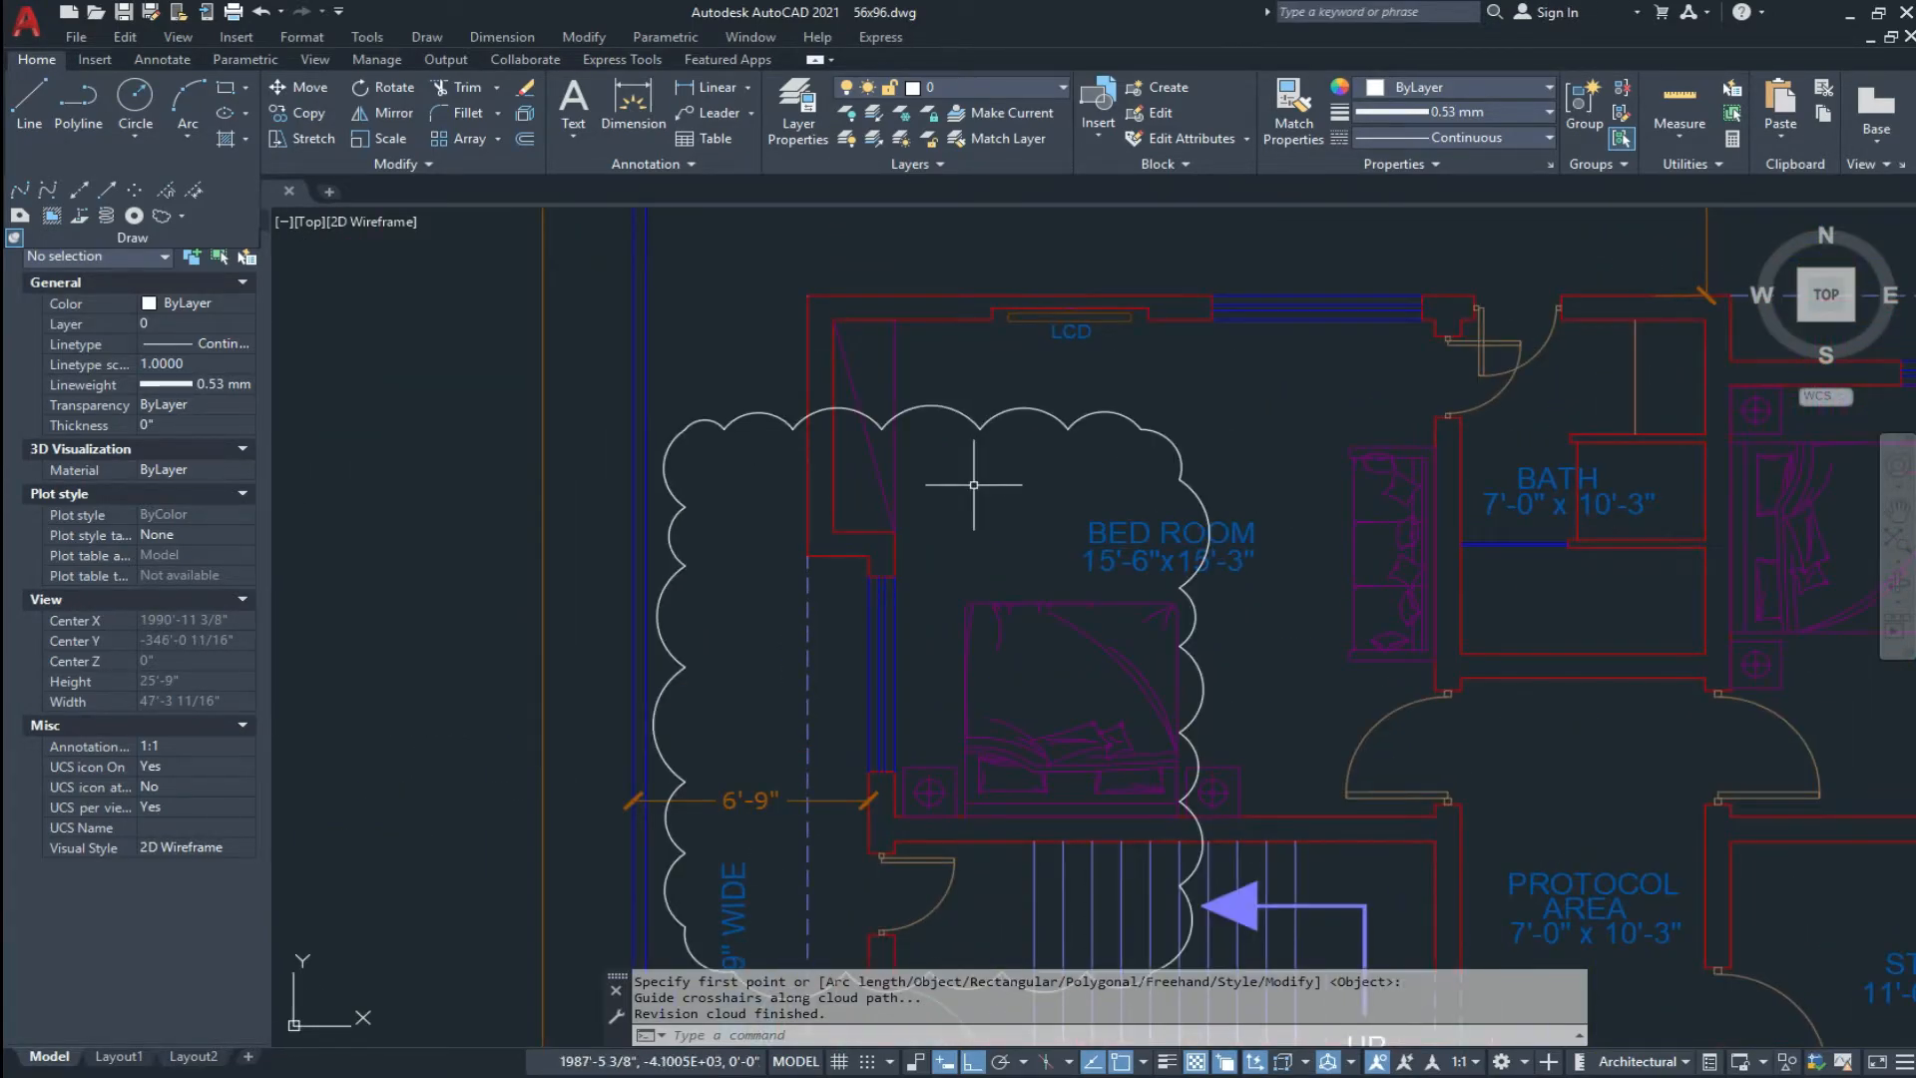
{"action": "scroll", "coordinate": [995, 401], "scroll_direction": "up", "scroll_amount": 2}
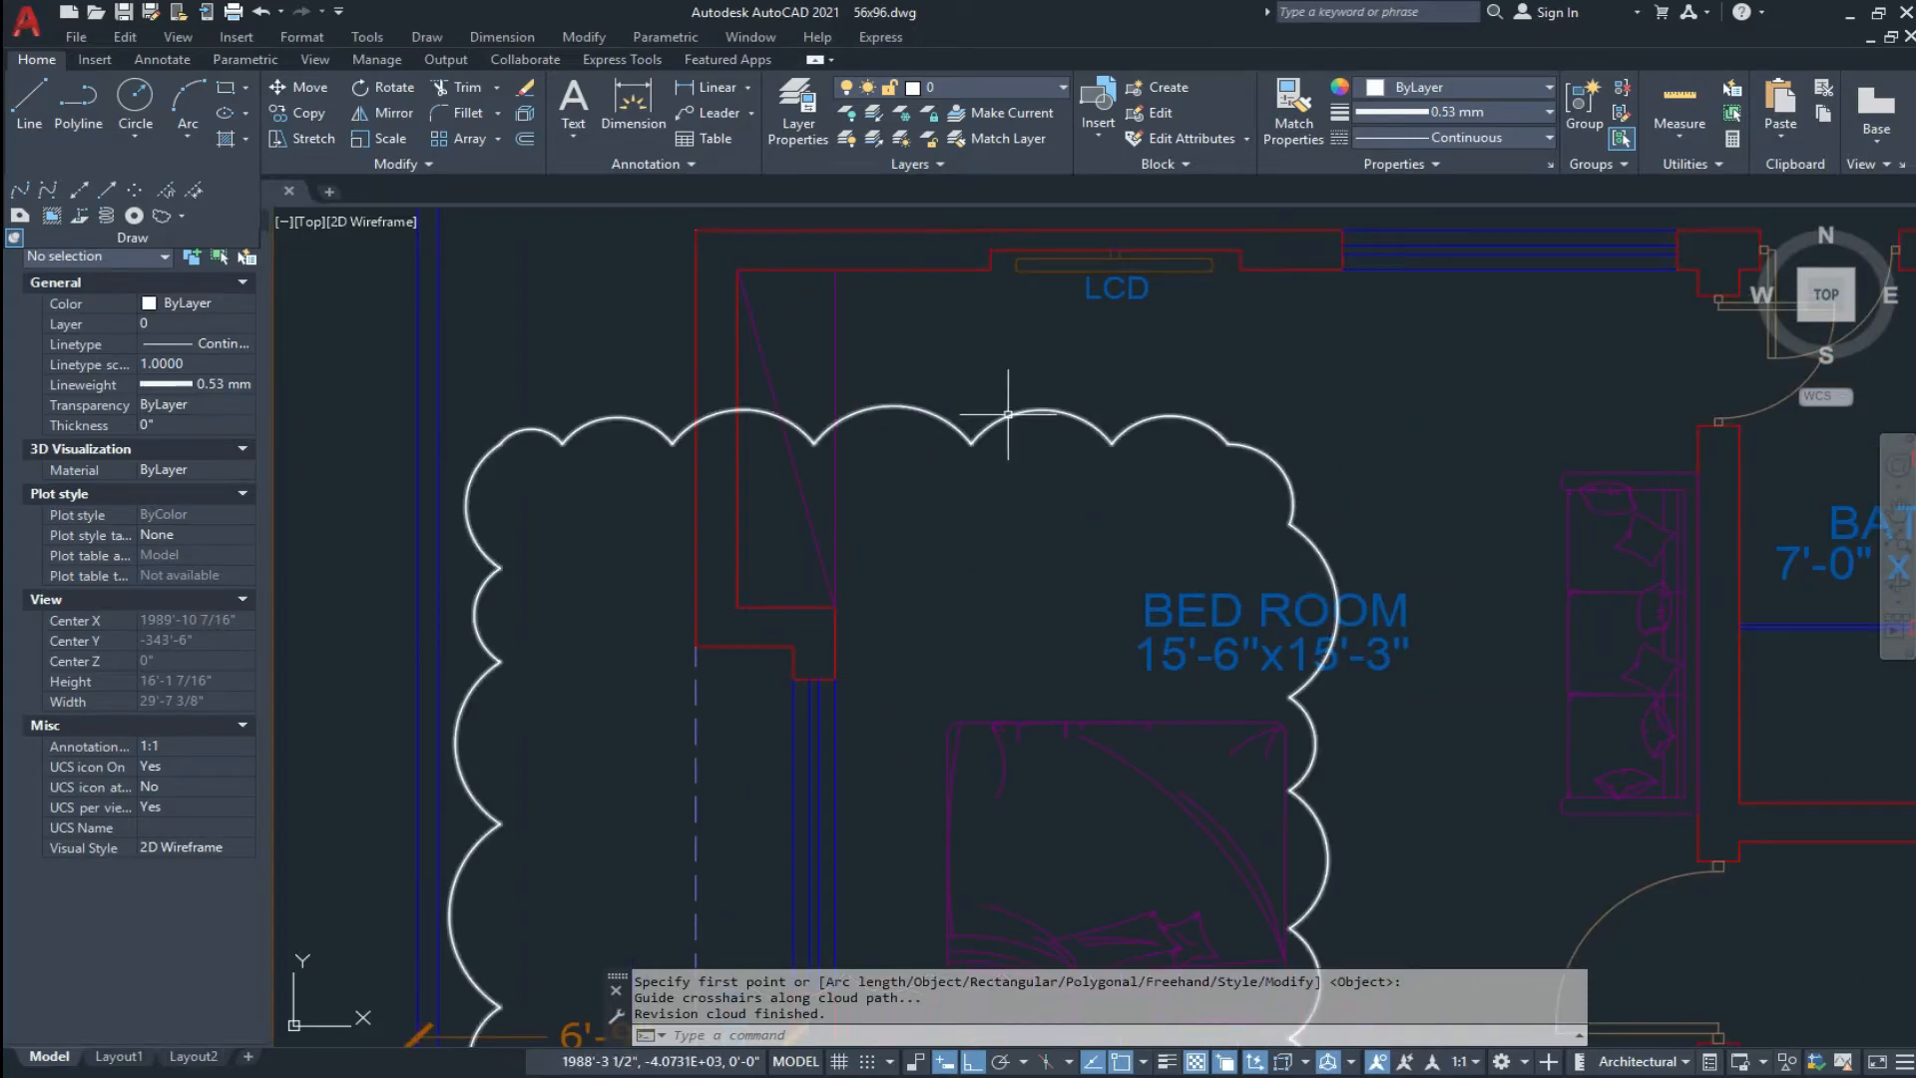
Step: Start a rectangular revision cloud and set its approximate arc length to 1'
{"action": "scroll", "coordinate": [1049, 420], "scroll_direction": "down", "scroll_amount": 6}
{"action": "scroll", "coordinate": [970, 503], "scroll_direction": "up", "scroll_amount": 3}
{"action": "left_click", "coordinate": [183, 218]}
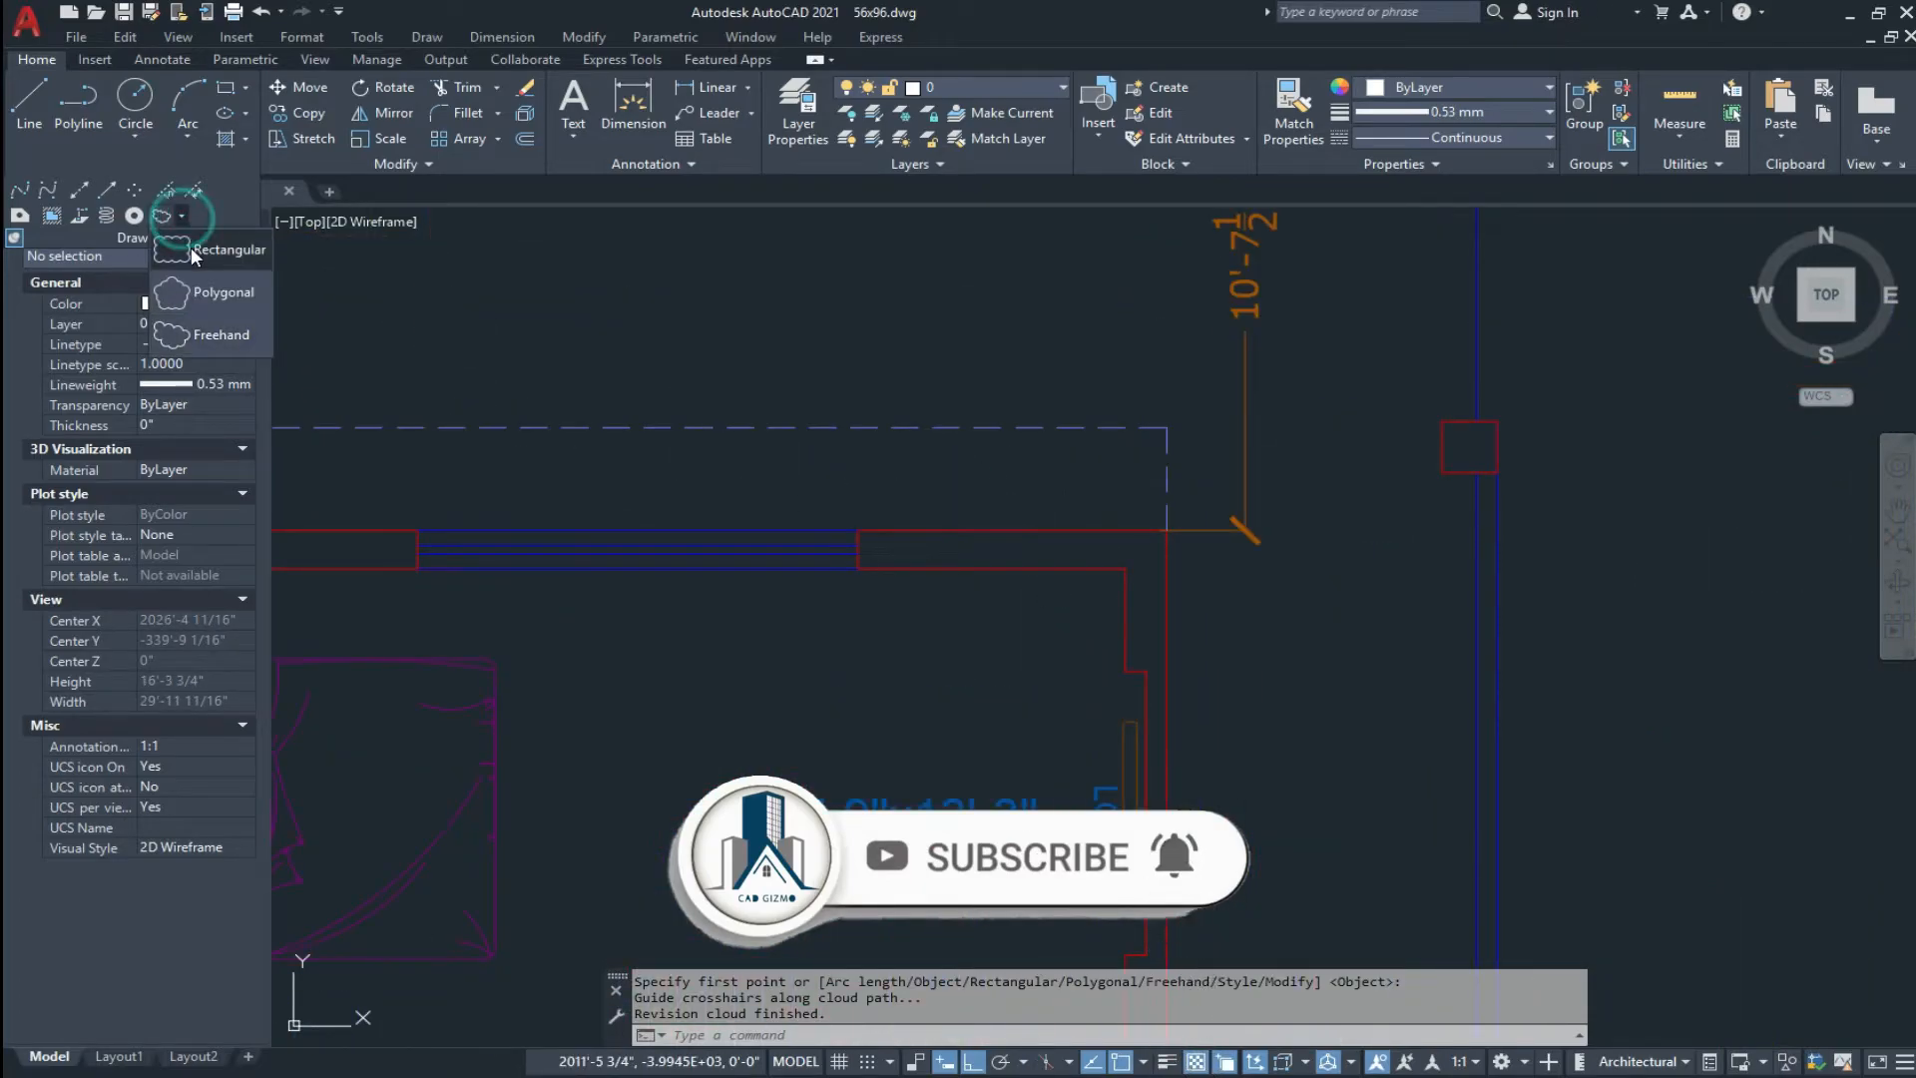
{"action": "left_click", "coordinate": [189, 248]}
{"action": "middle_click_drag", "start_coordinate": [774, 401], "coordinate": [1000, 386]}
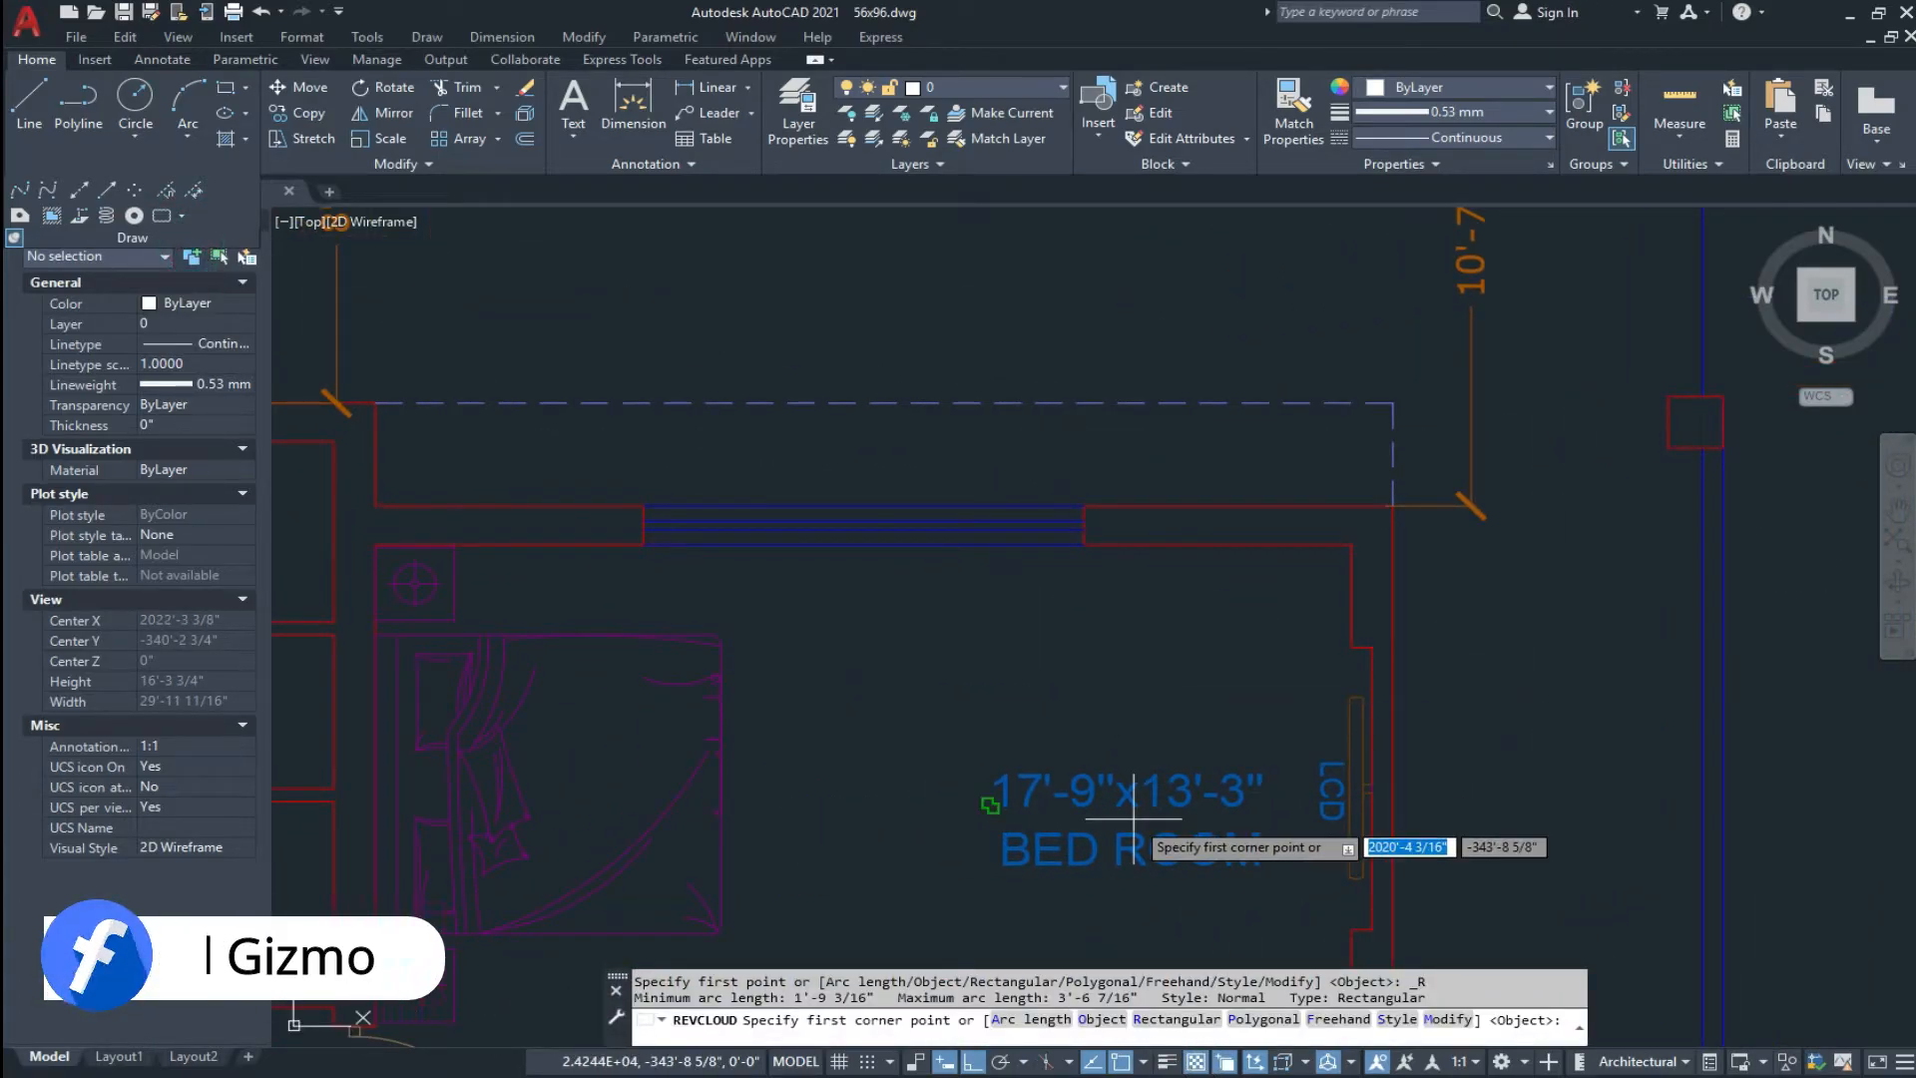
{"action": "left_click", "coordinate": [1030, 1019]}
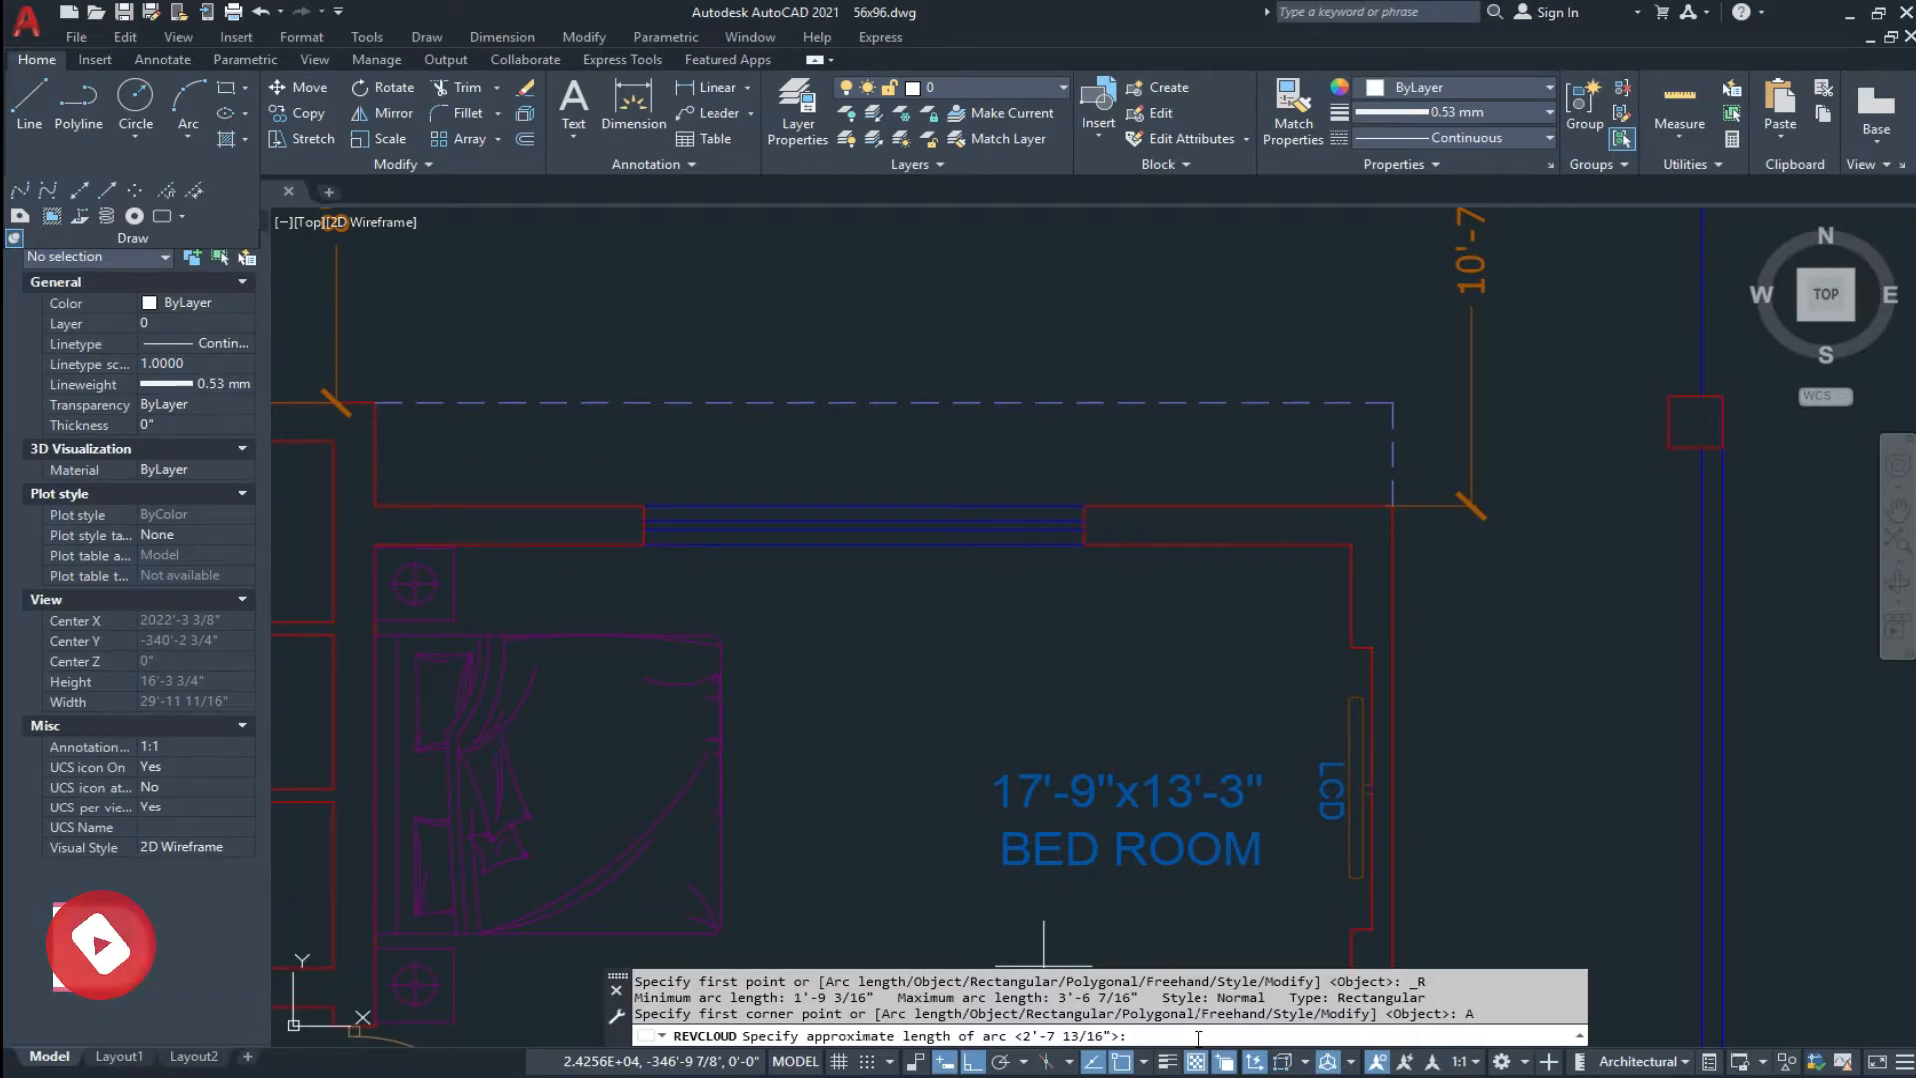
{"action": "type", "text": "1"}
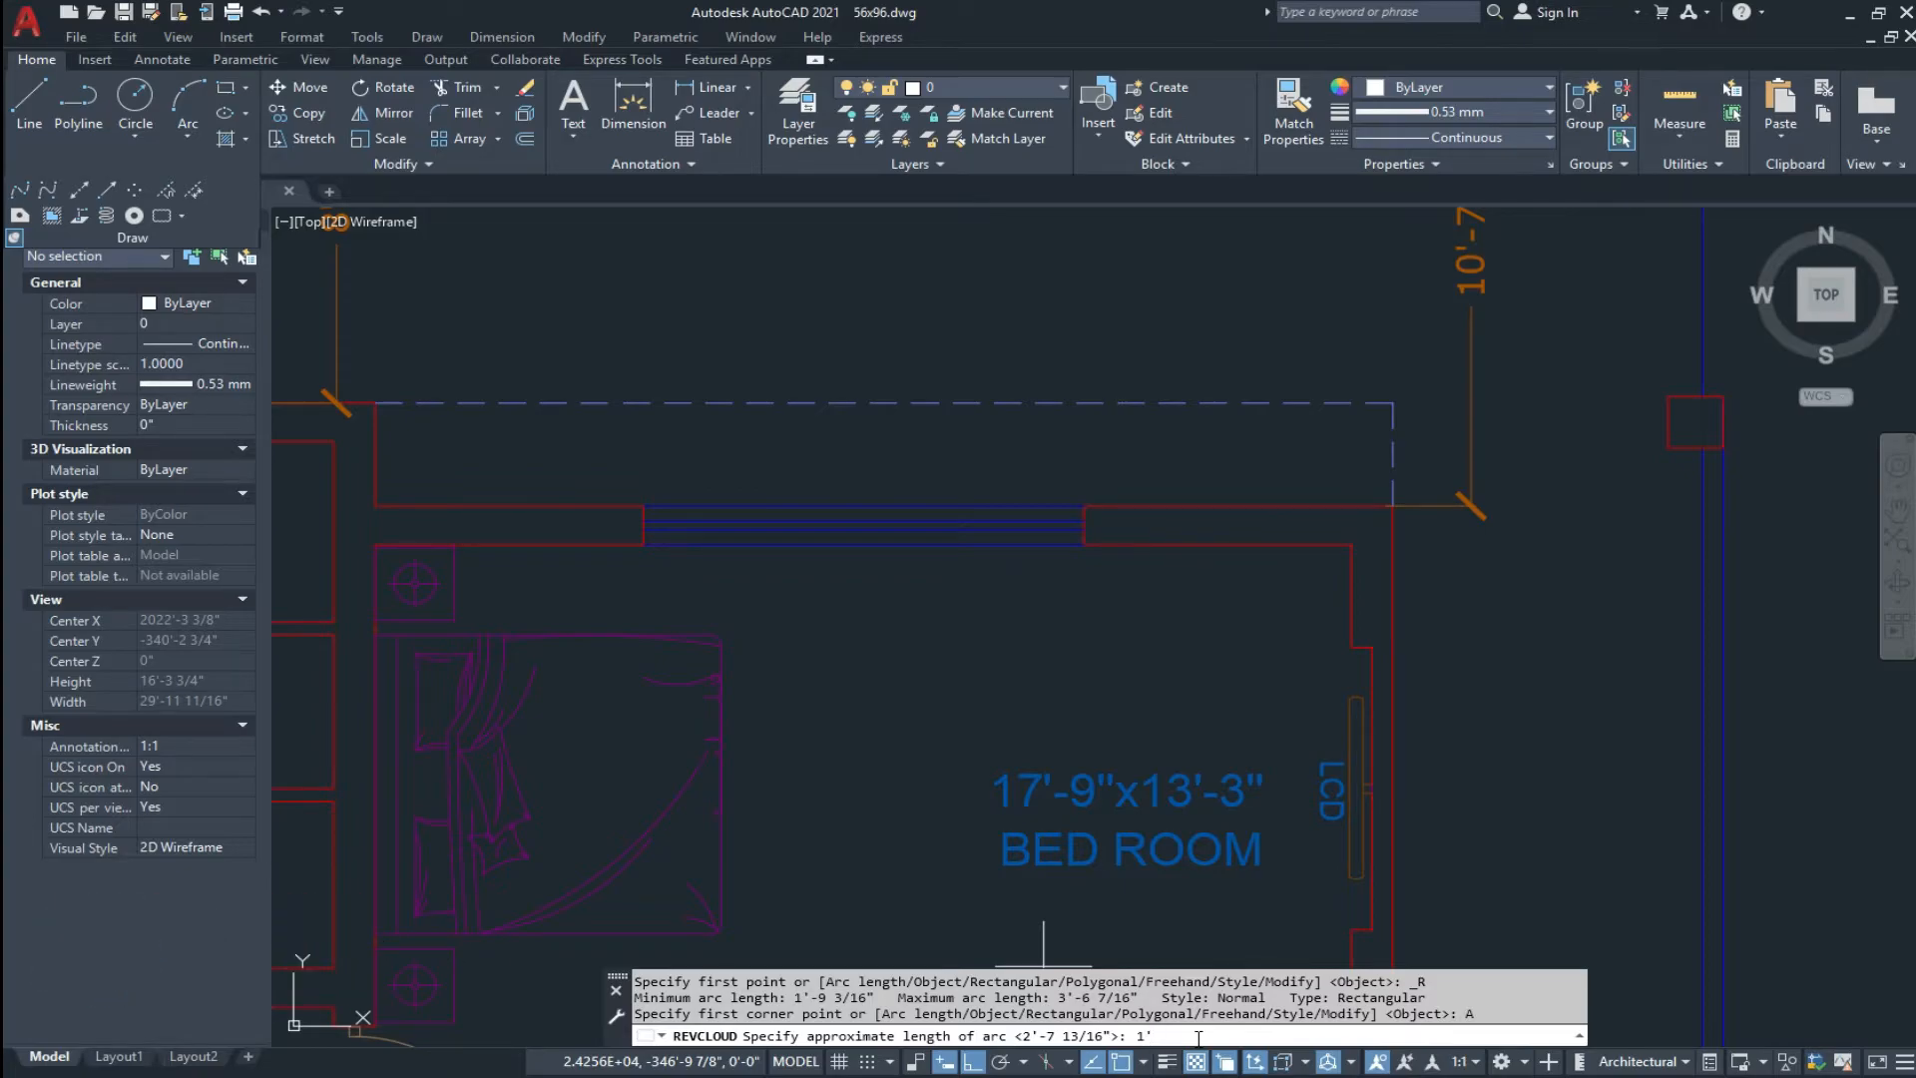
{"action": "key", "text": "Return"}
Step: Place the rectangular revision cloud over the wall corner between the 7'-0" x 10'-3" bath and the 17'-9"x13'-3" bedroom
{"action": "scroll", "coordinate": [1360, 641], "scroll_direction": "down", "scroll_amount": 3}
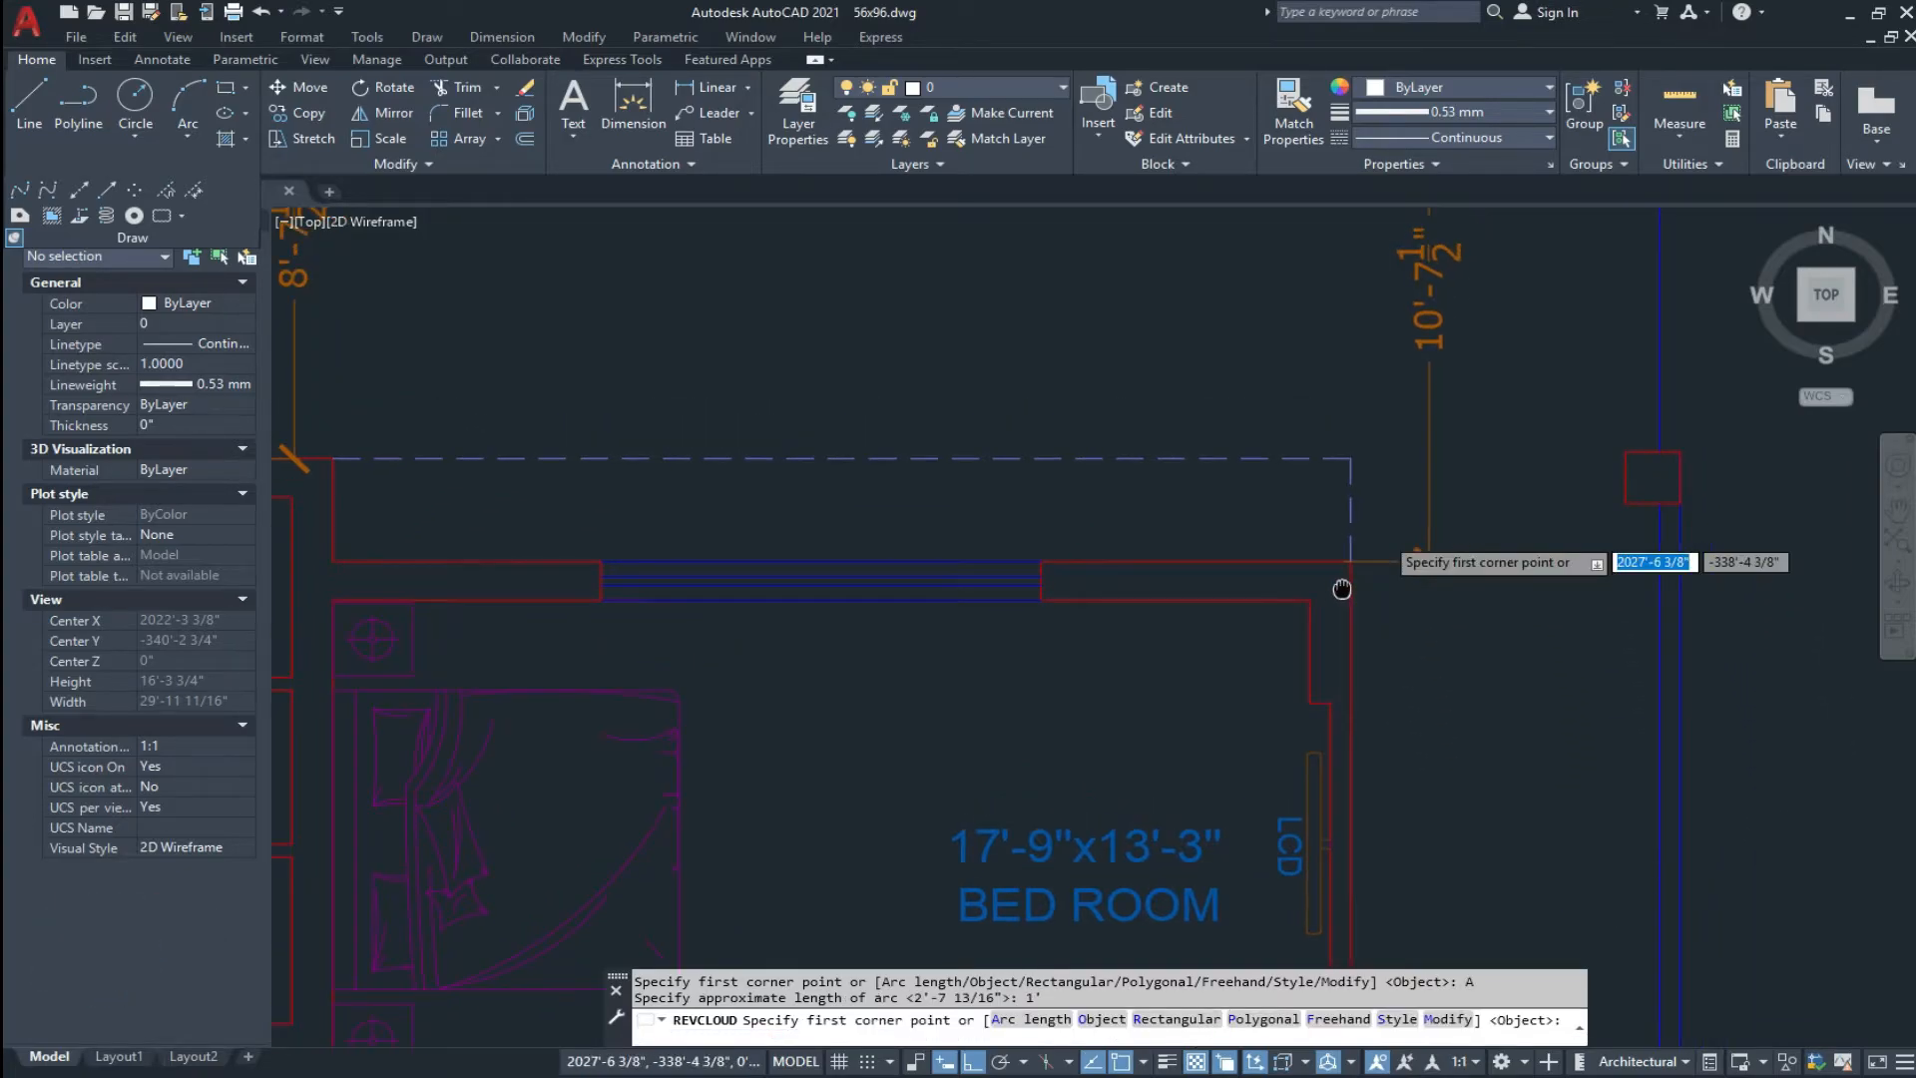
{"action": "scroll", "coordinate": [858, 379], "scroll_direction": "up", "scroll_amount": 3}
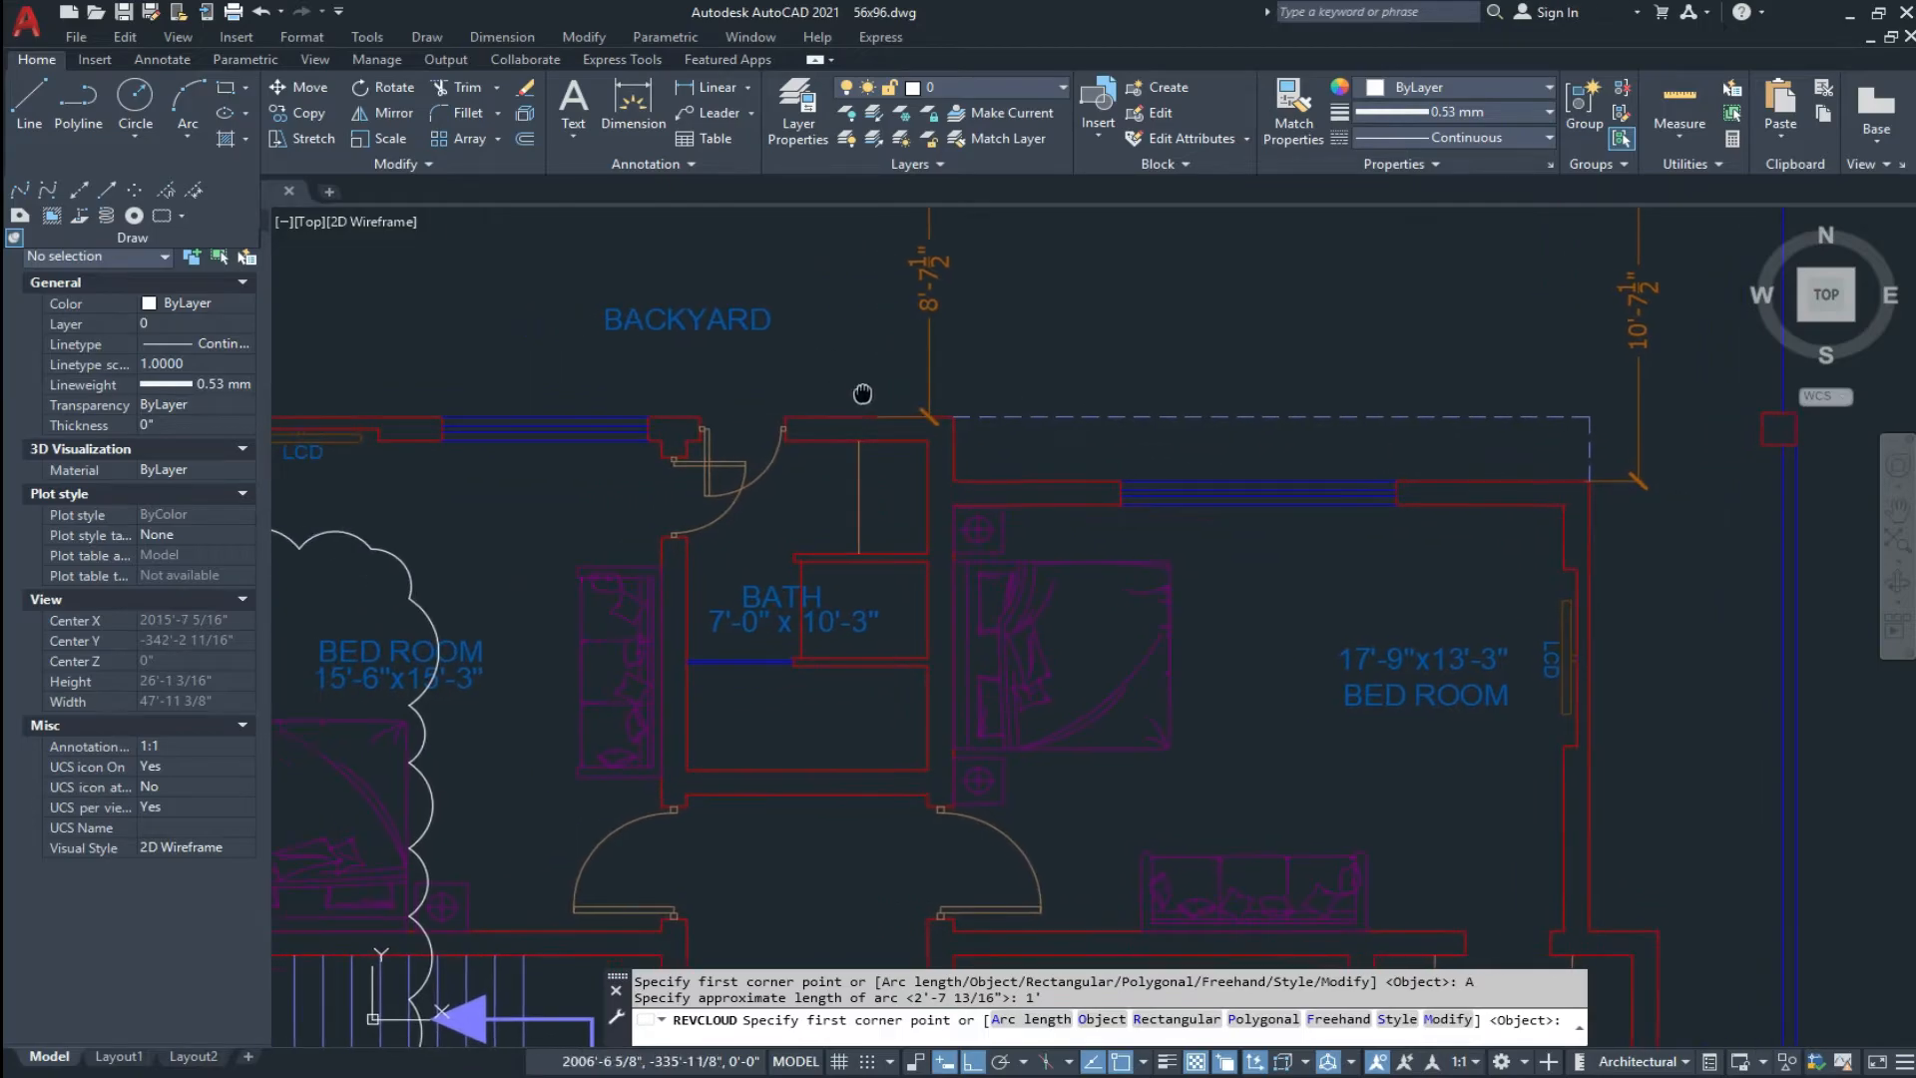
{"action": "left_click", "coordinate": [859, 367]}
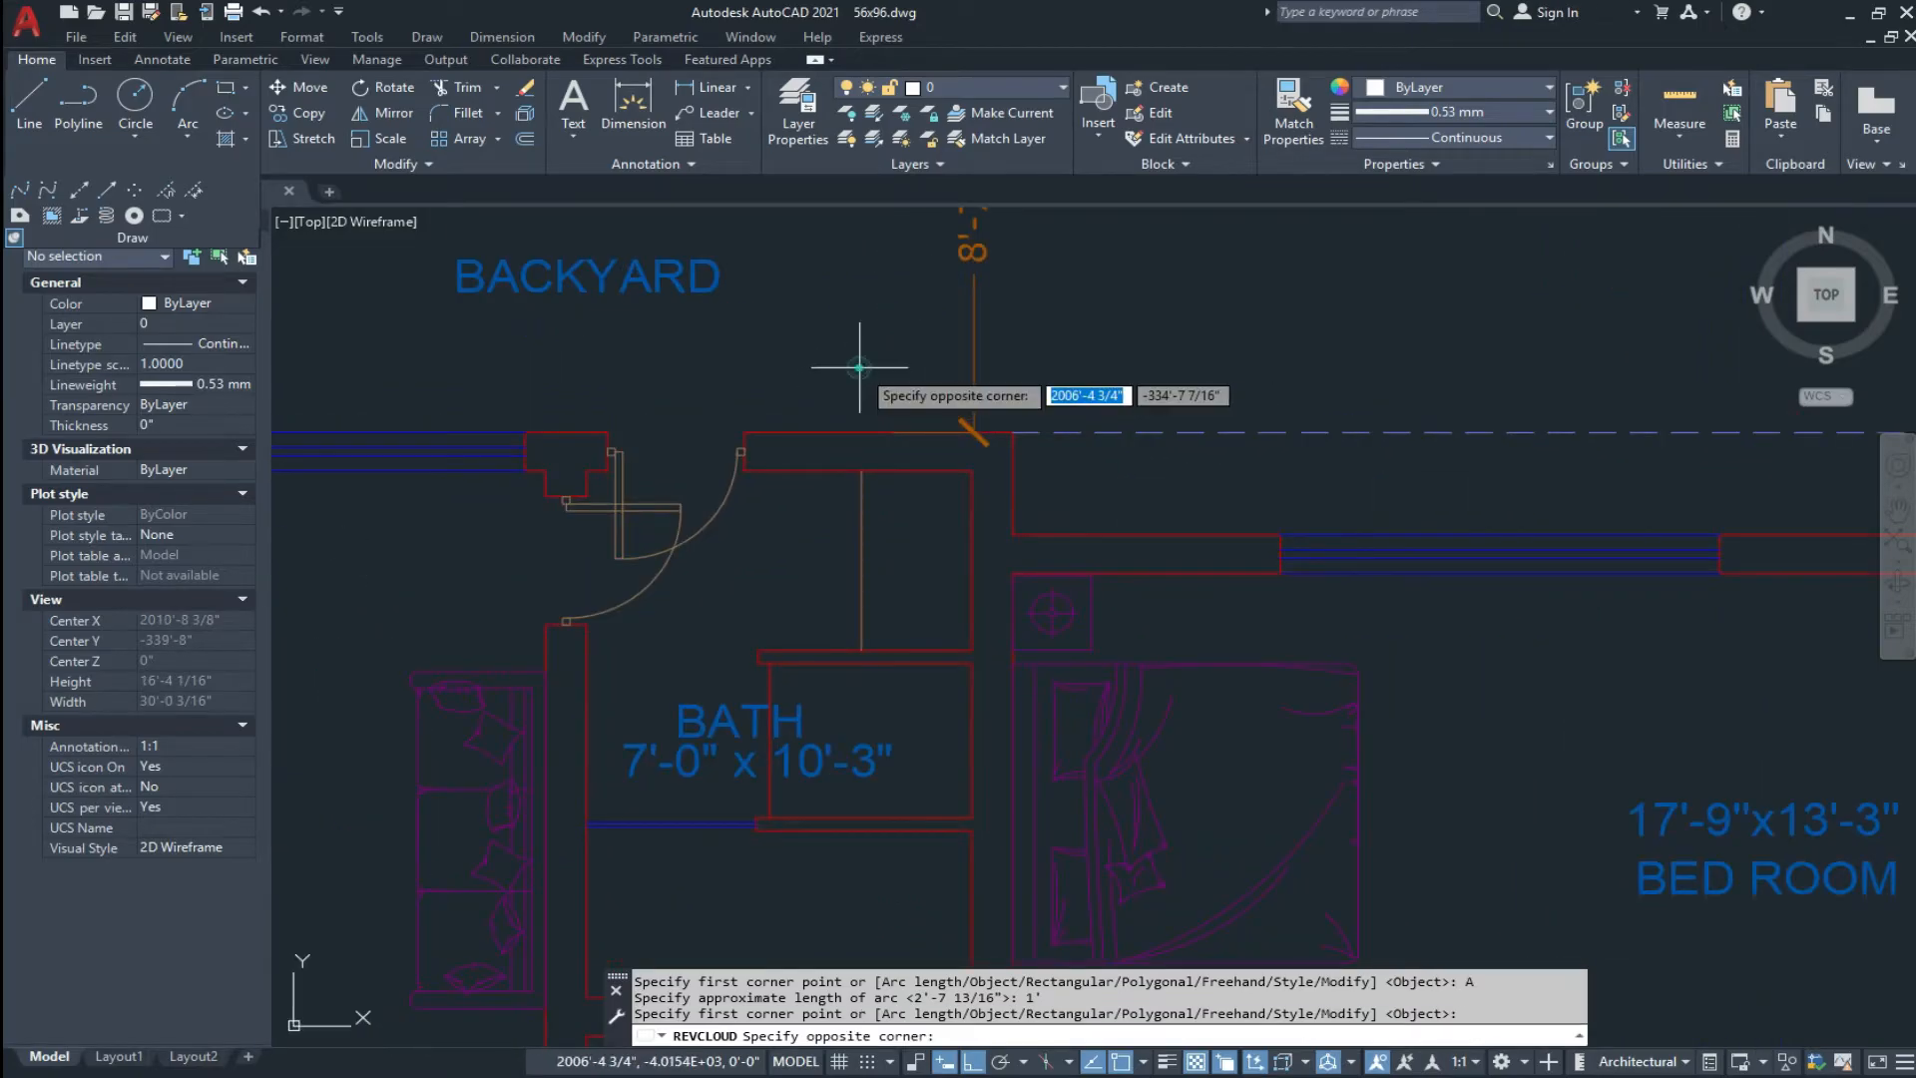
{"action": "left_click", "coordinate": [1203, 624]}
Step: Compare the arc size of the cloud at the bath corner with that of the large bedroom cloud
{"action": "scroll", "coordinate": [1137, 504], "scroll_direction": "down", "scroll_amount": 5}
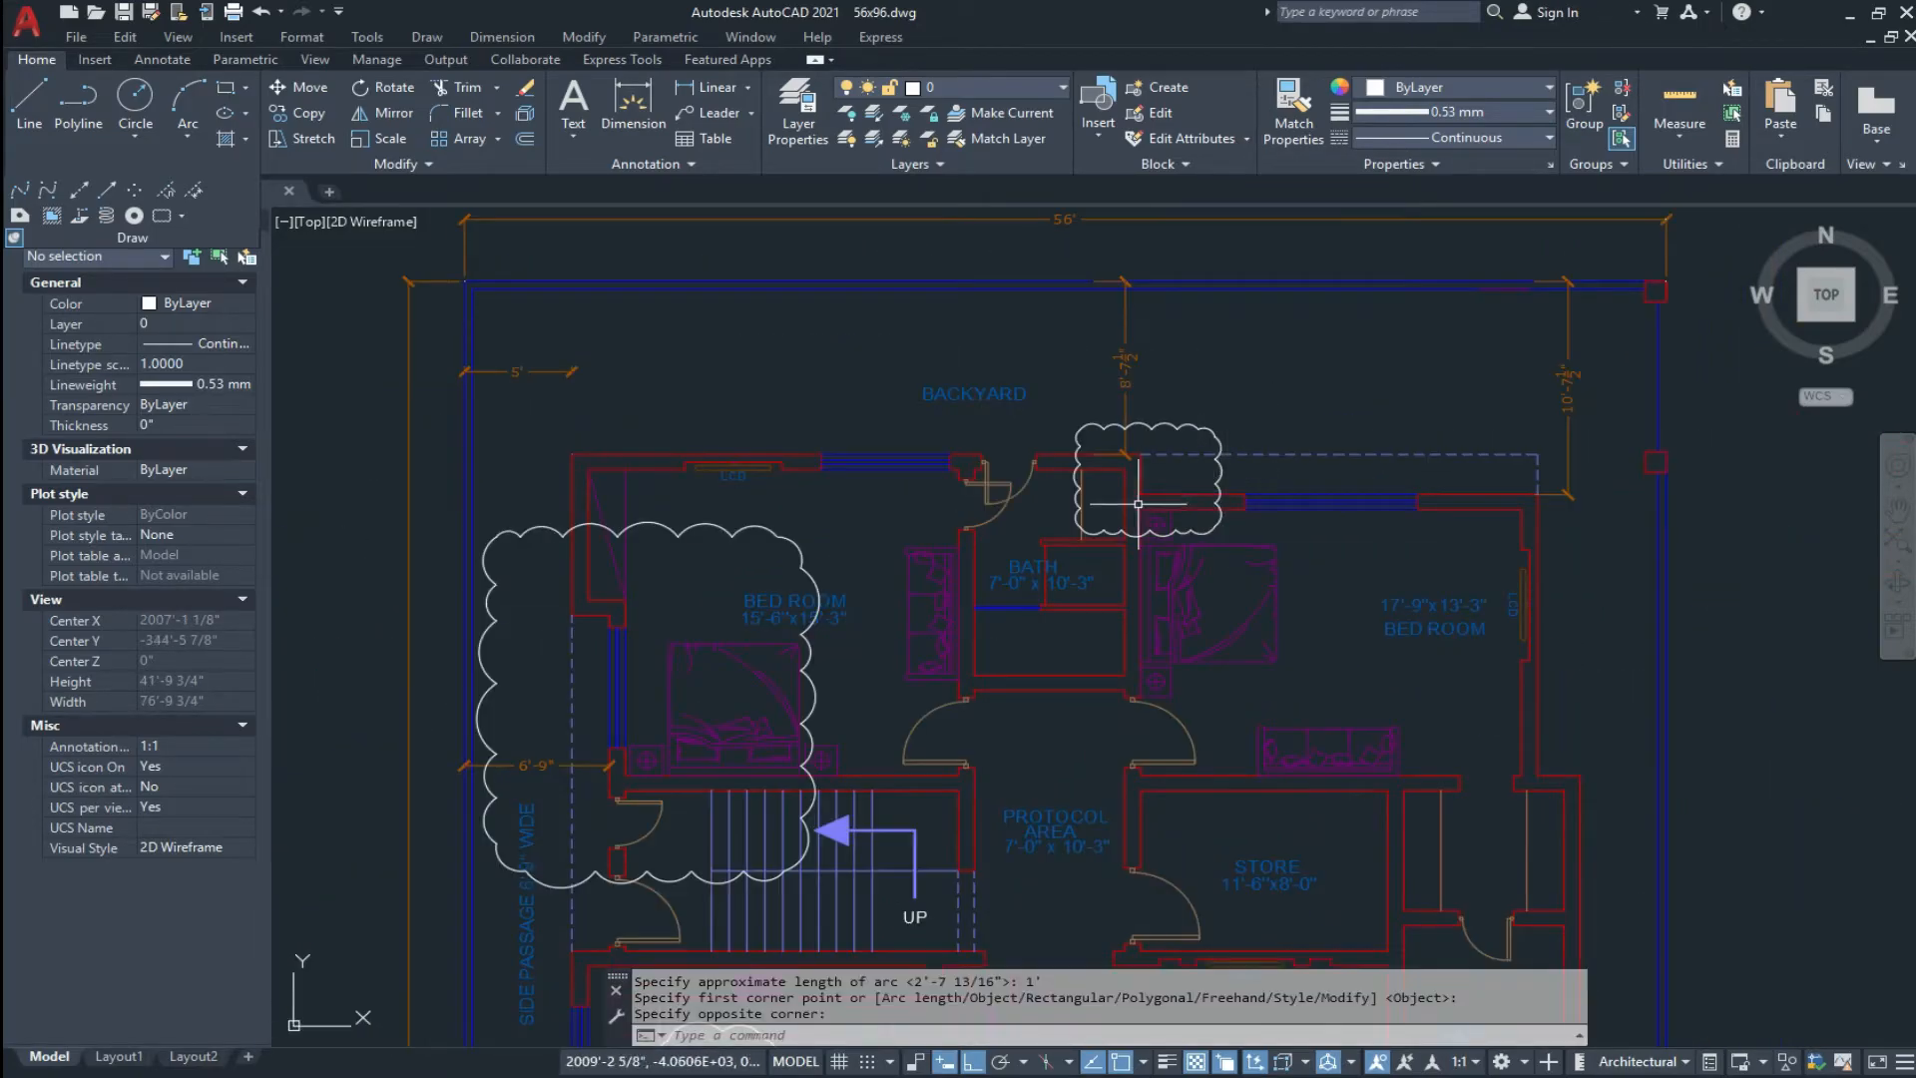
{"action": "scroll", "coordinate": [849, 527], "scroll_direction": "up", "scroll_amount": 6}
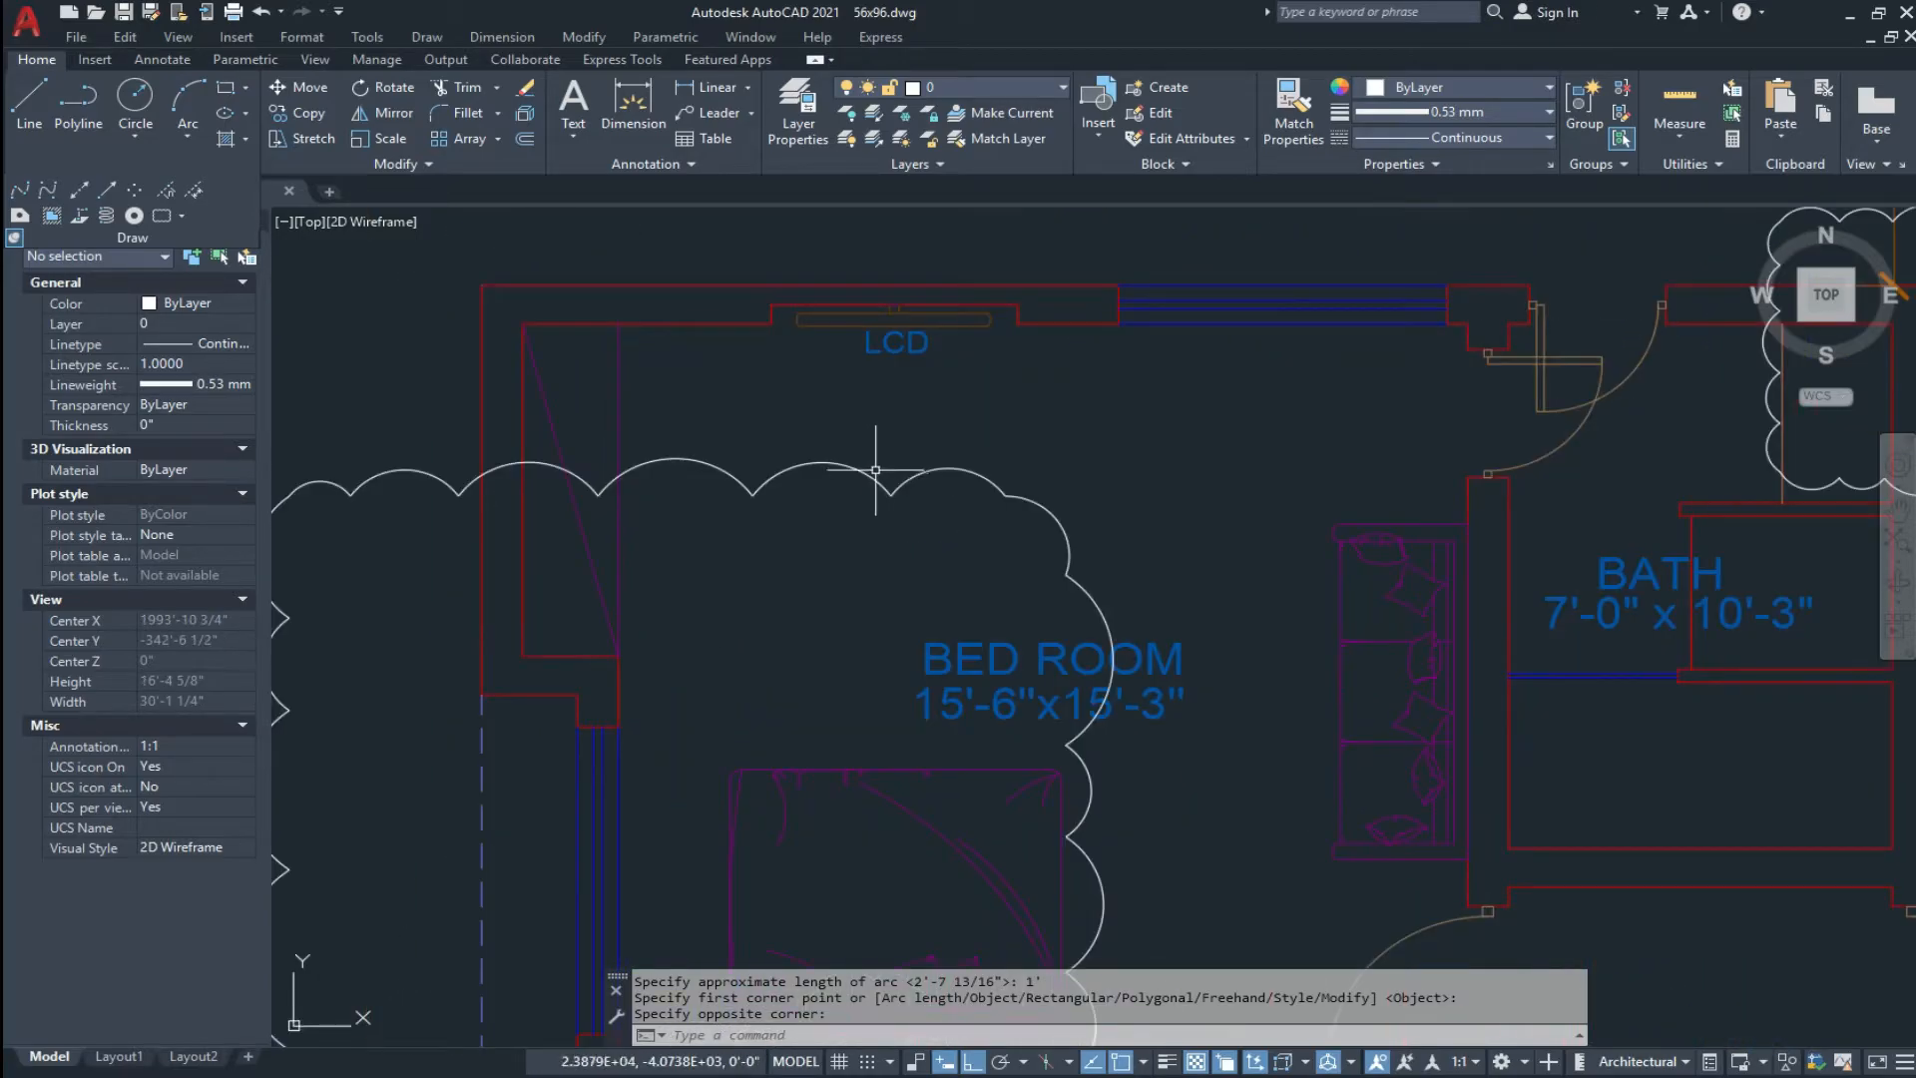
{"action": "scroll", "coordinate": [774, 505], "scroll_direction": "down", "scroll_amount": 1}
{"action": "middle_click_drag", "start_coordinate": [775, 505], "coordinate": [651, 548]}
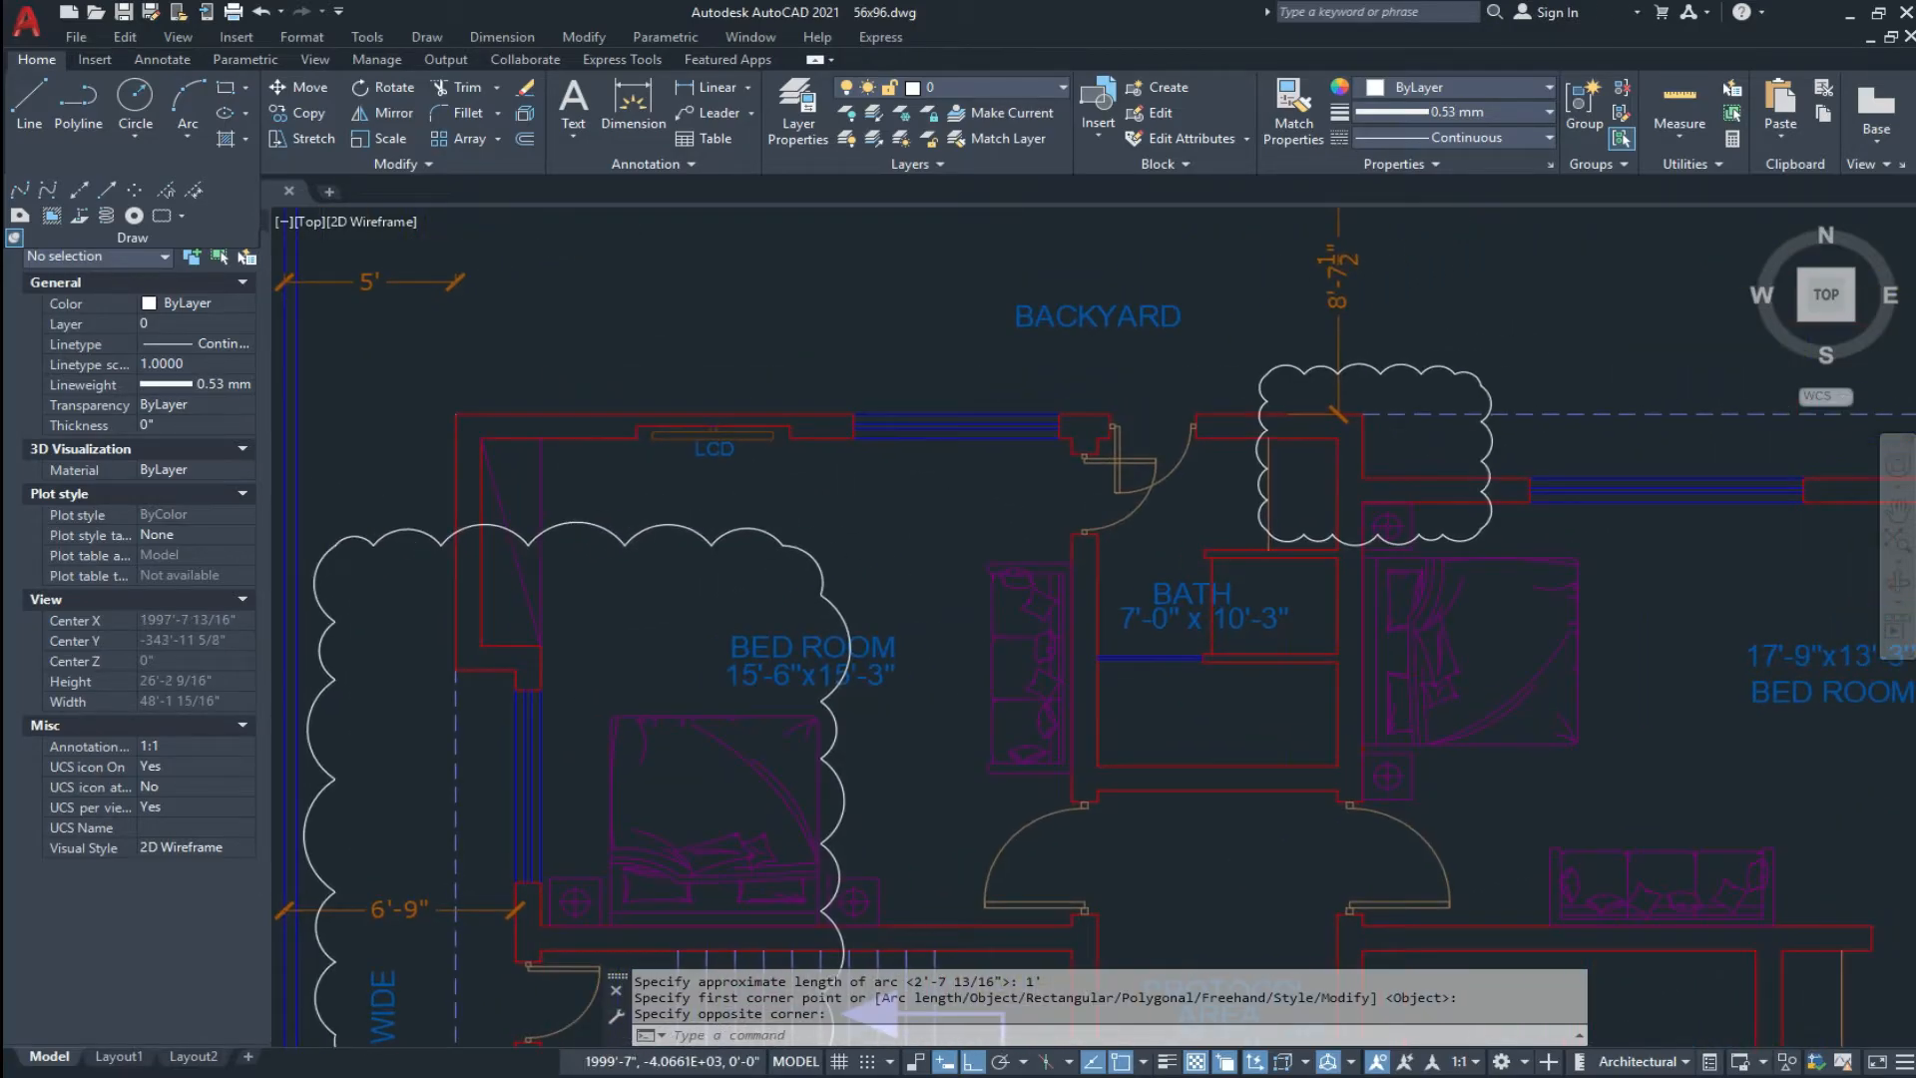
{"action": "scroll", "coordinate": [1507, 366], "scroll_direction": "up", "scroll_amount": 2}
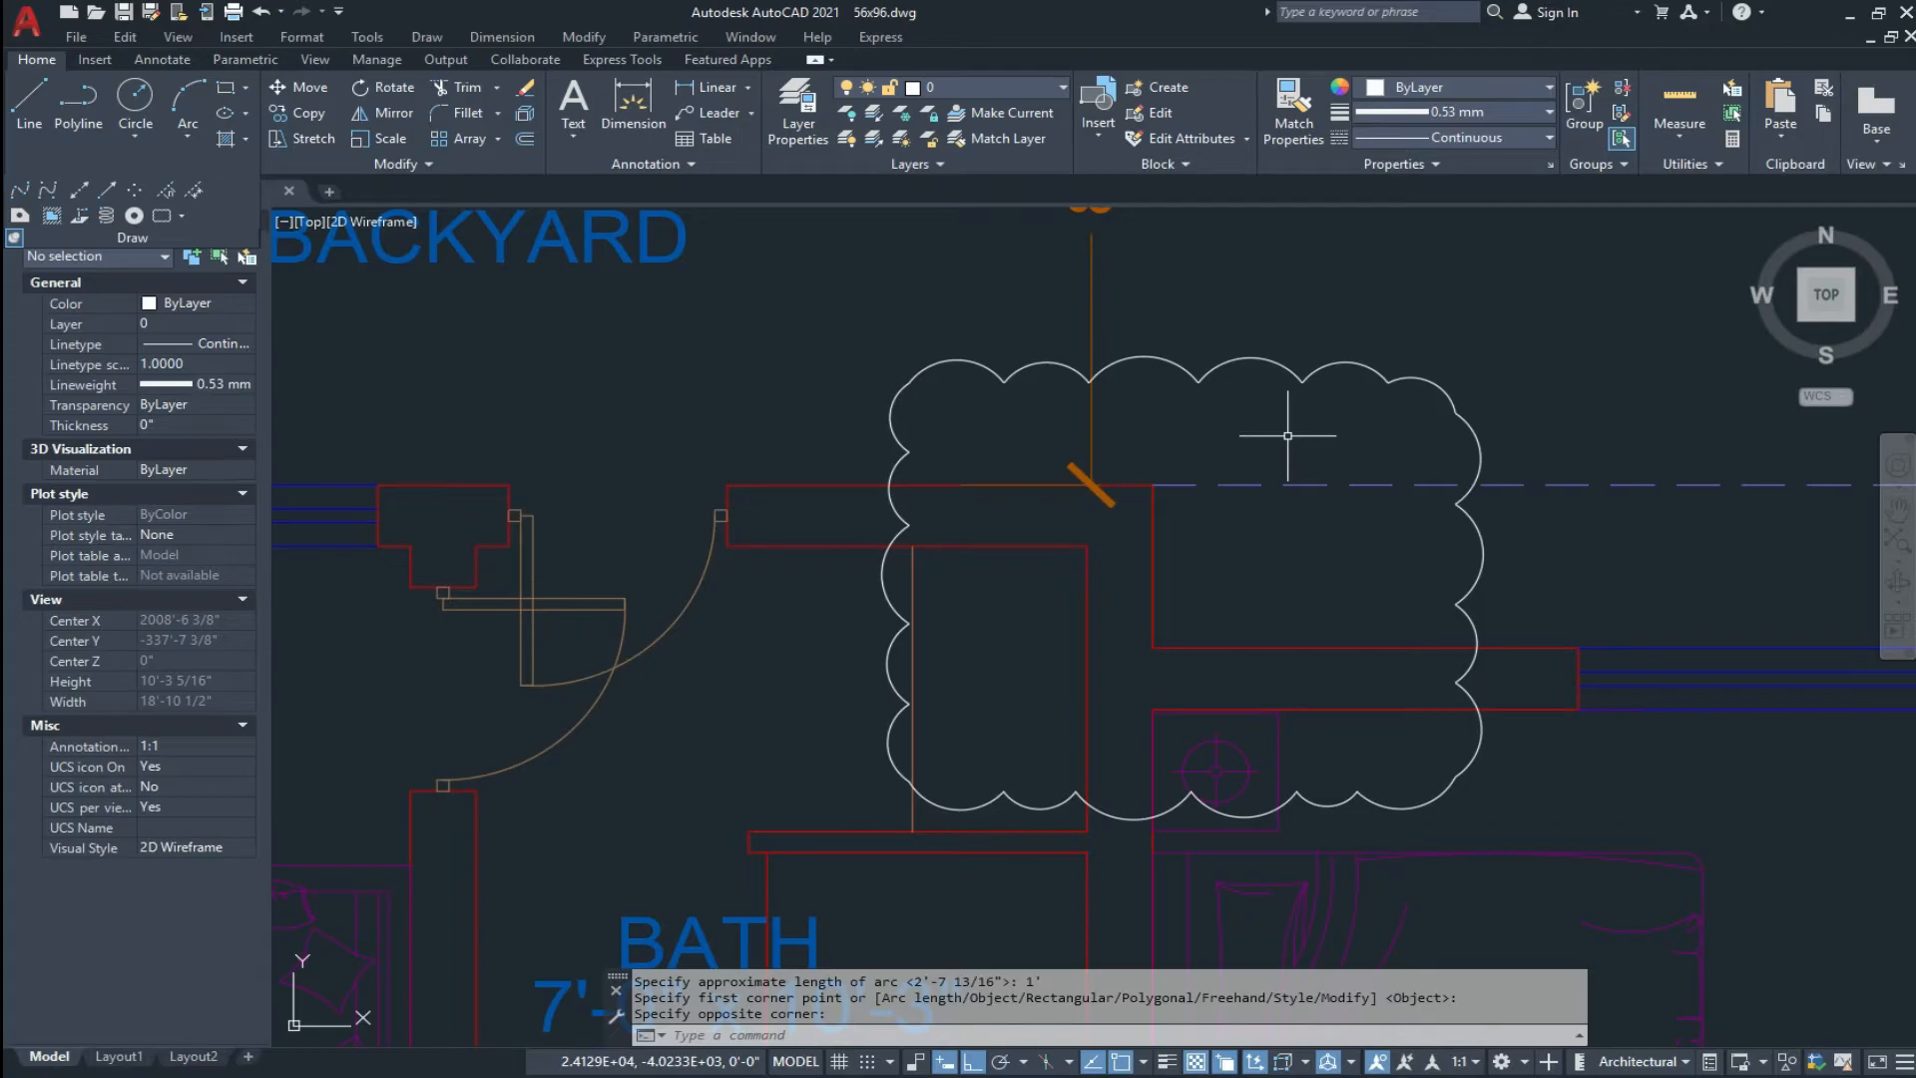
{"action": "scroll", "coordinate": [1287, 436], "scroll_direction": "down", "scroll_amount": 6}
{"action": "scroll", "coordinate": [1274, 400], "scroll_direction": "up", "scroll_amount": 2}
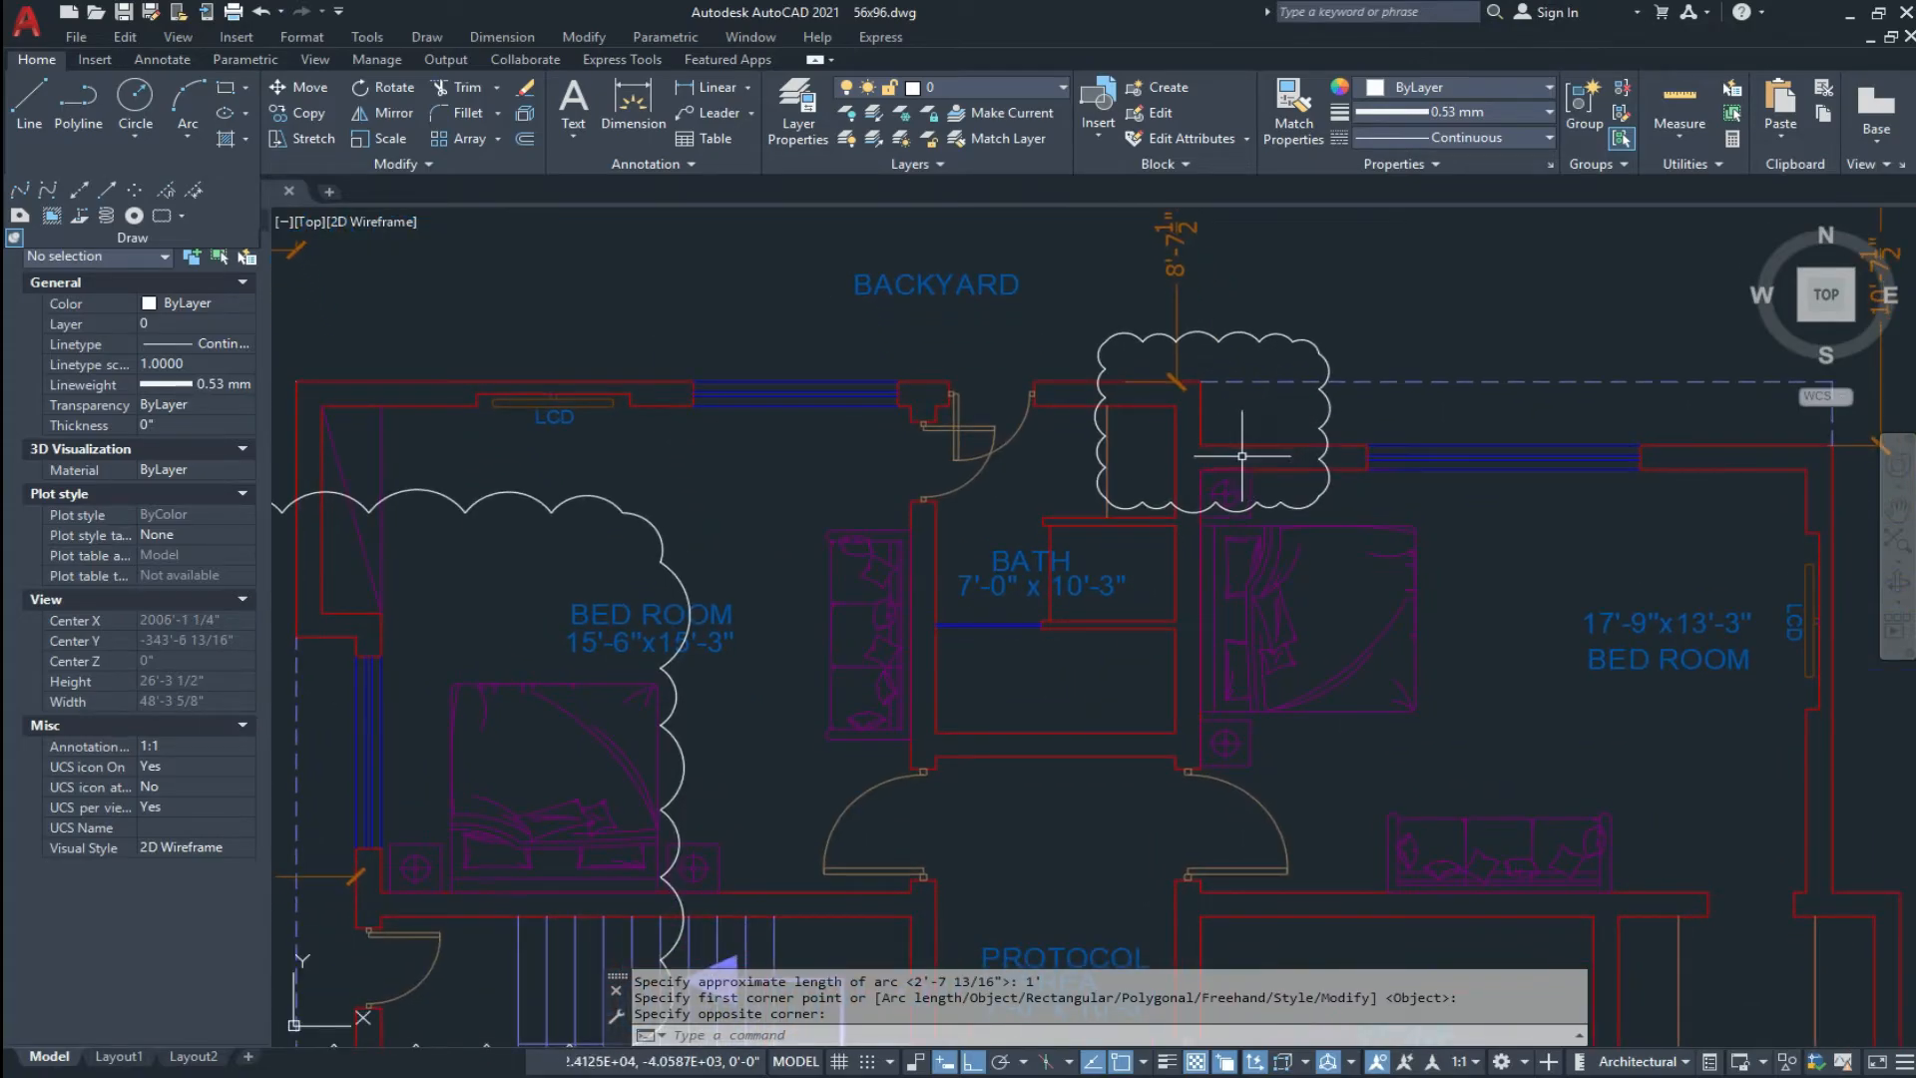
Step: Draw a rectangular revision cloud with a 6" approximate arc length around the doorway between the protocol area and the 17'-9"x13'-3" bedroom
{"action": "key", "text": "Return"}
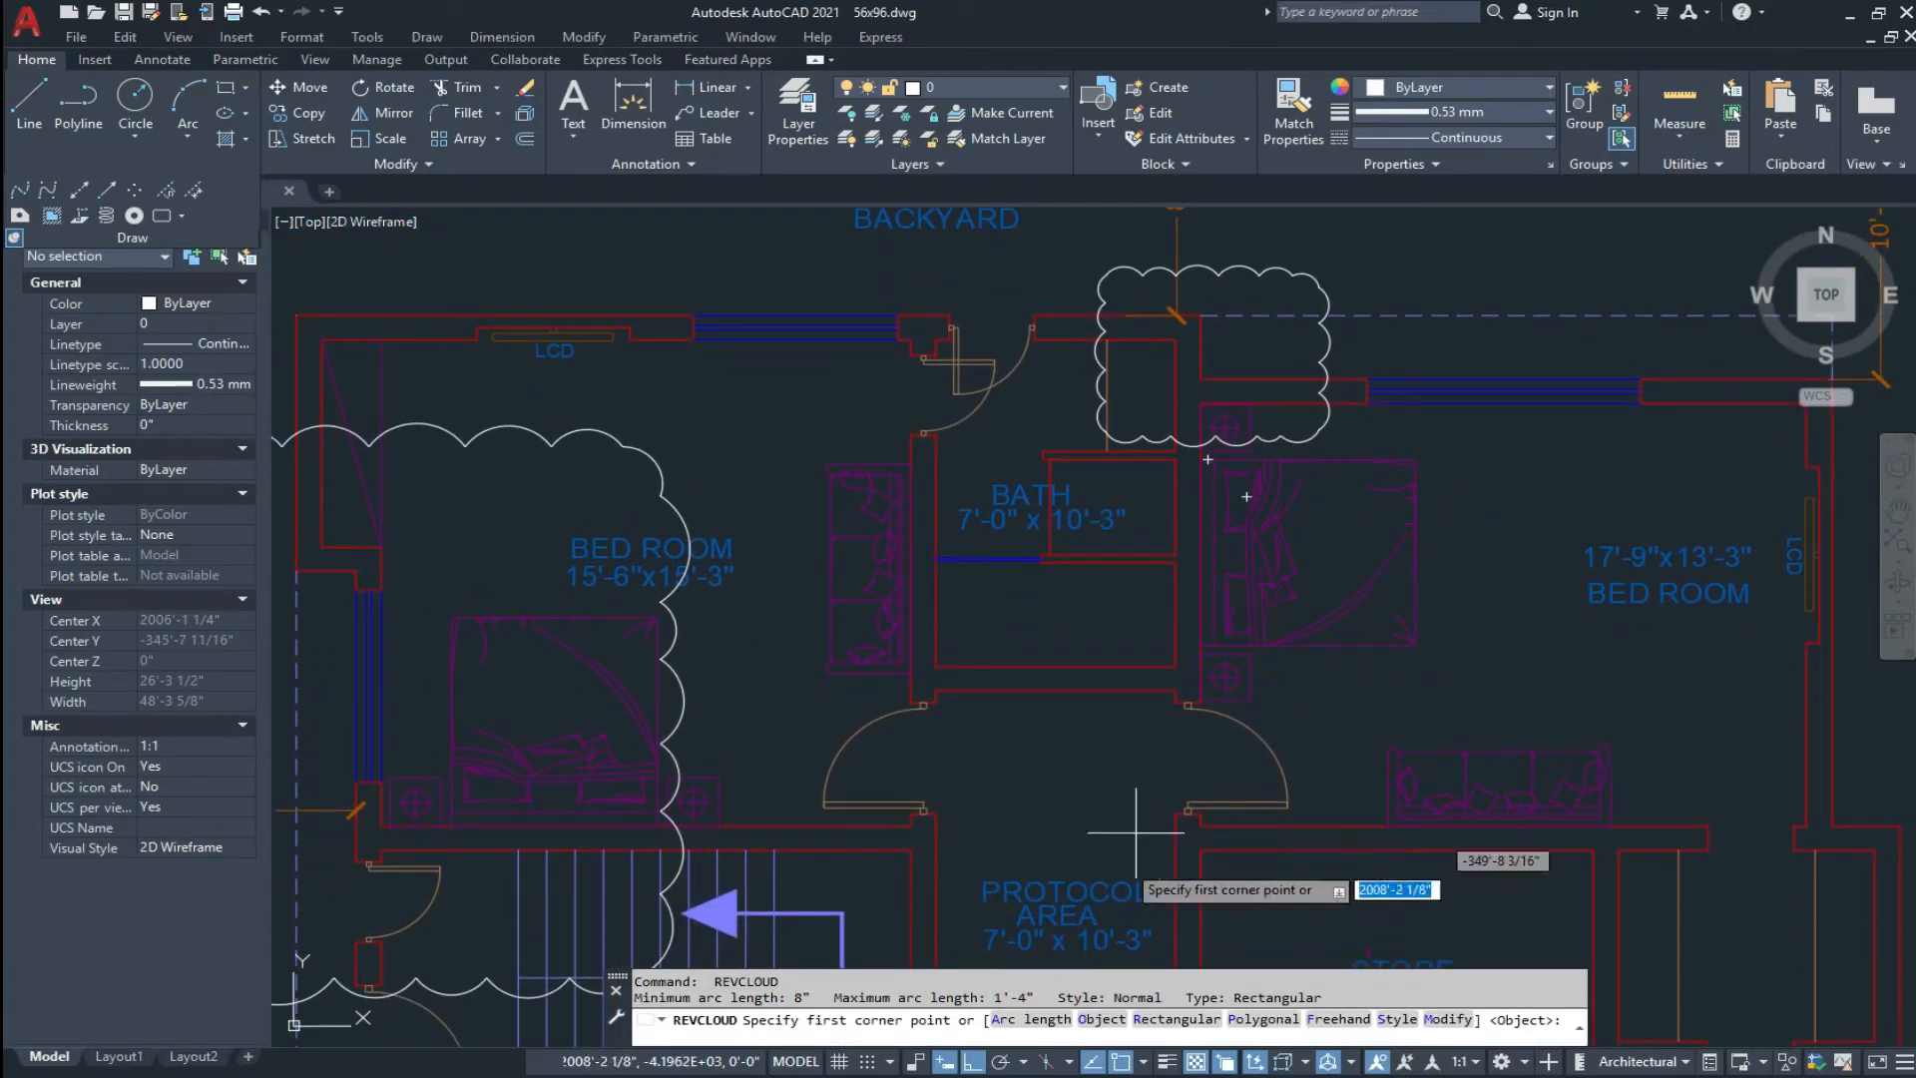
{"action": "left_click", "coordinate": [1043, 1018]}
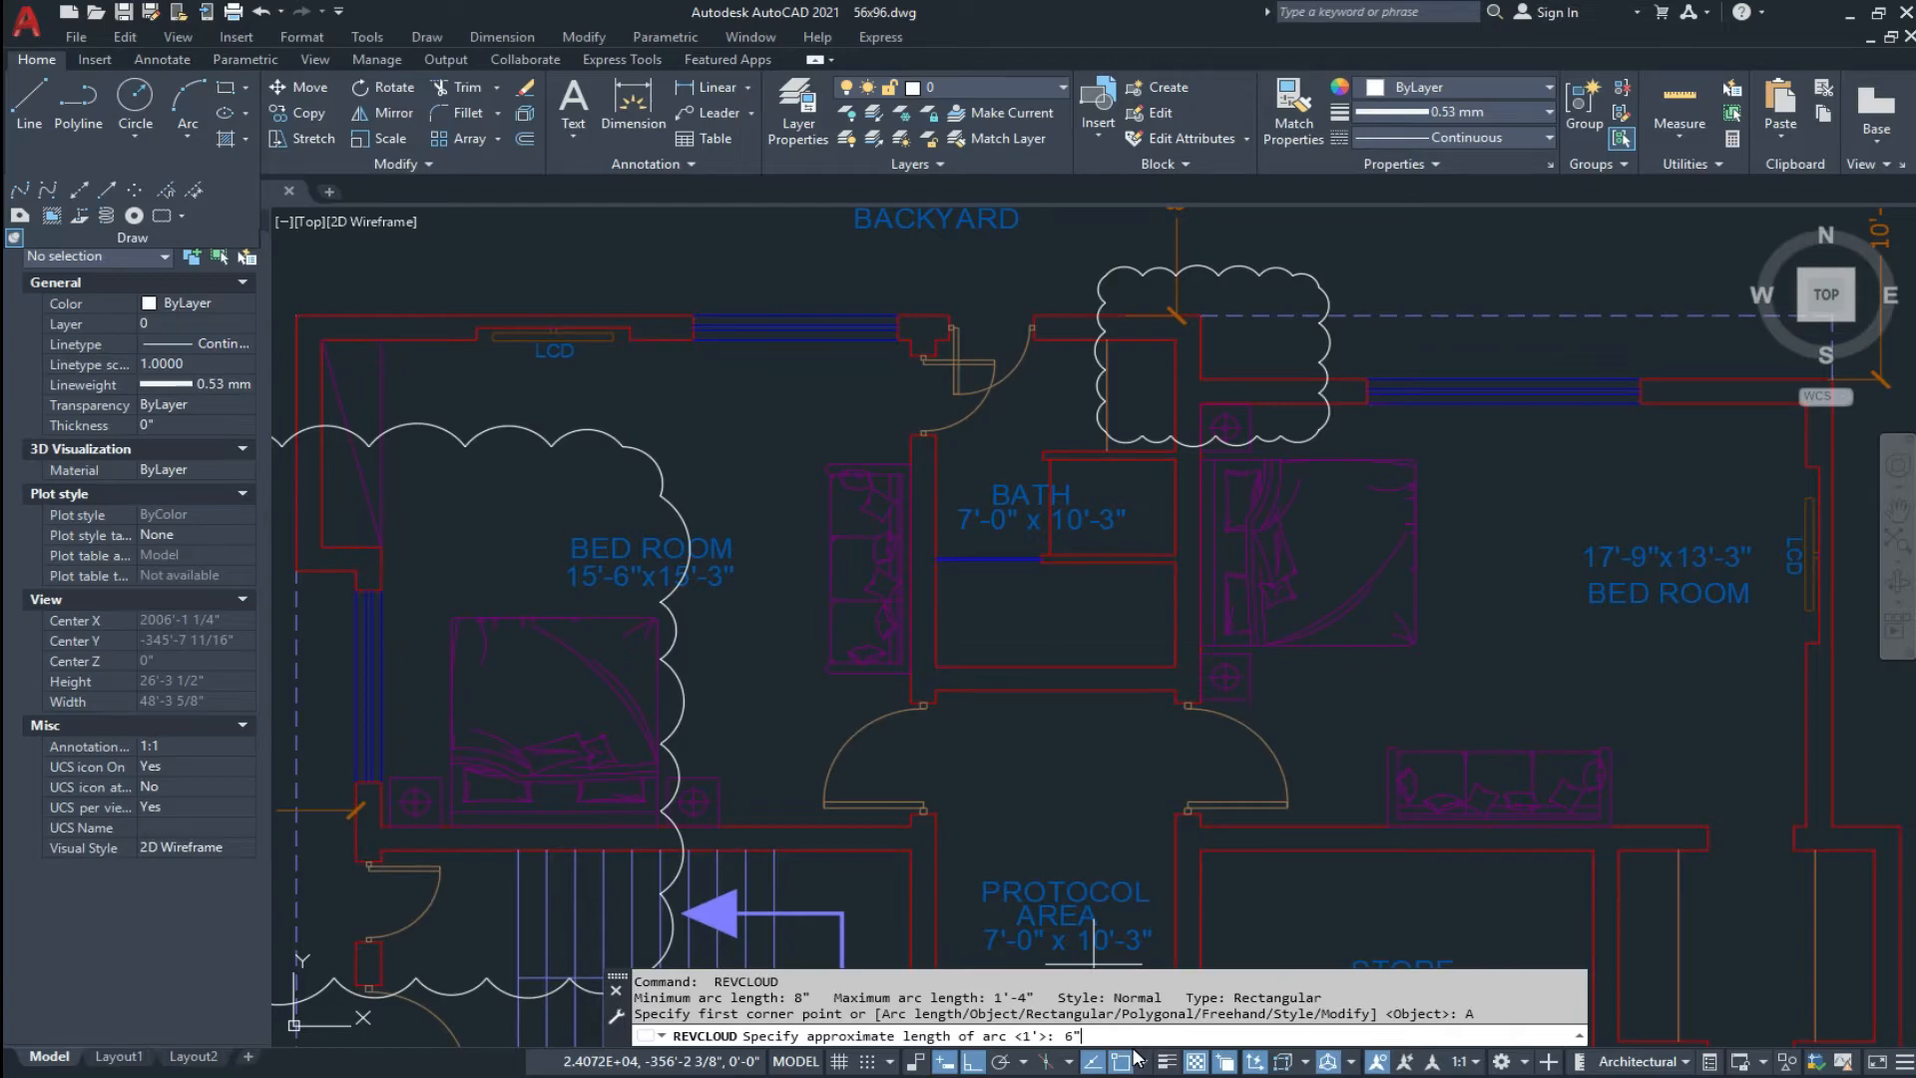
{"action": "type", "text": "6\""}
{"action": "key", "text": "Return"}
{"action": "scroll", "coordinate": [1271, 758], "scroll_direction": "down", "scroll_amount": 4}
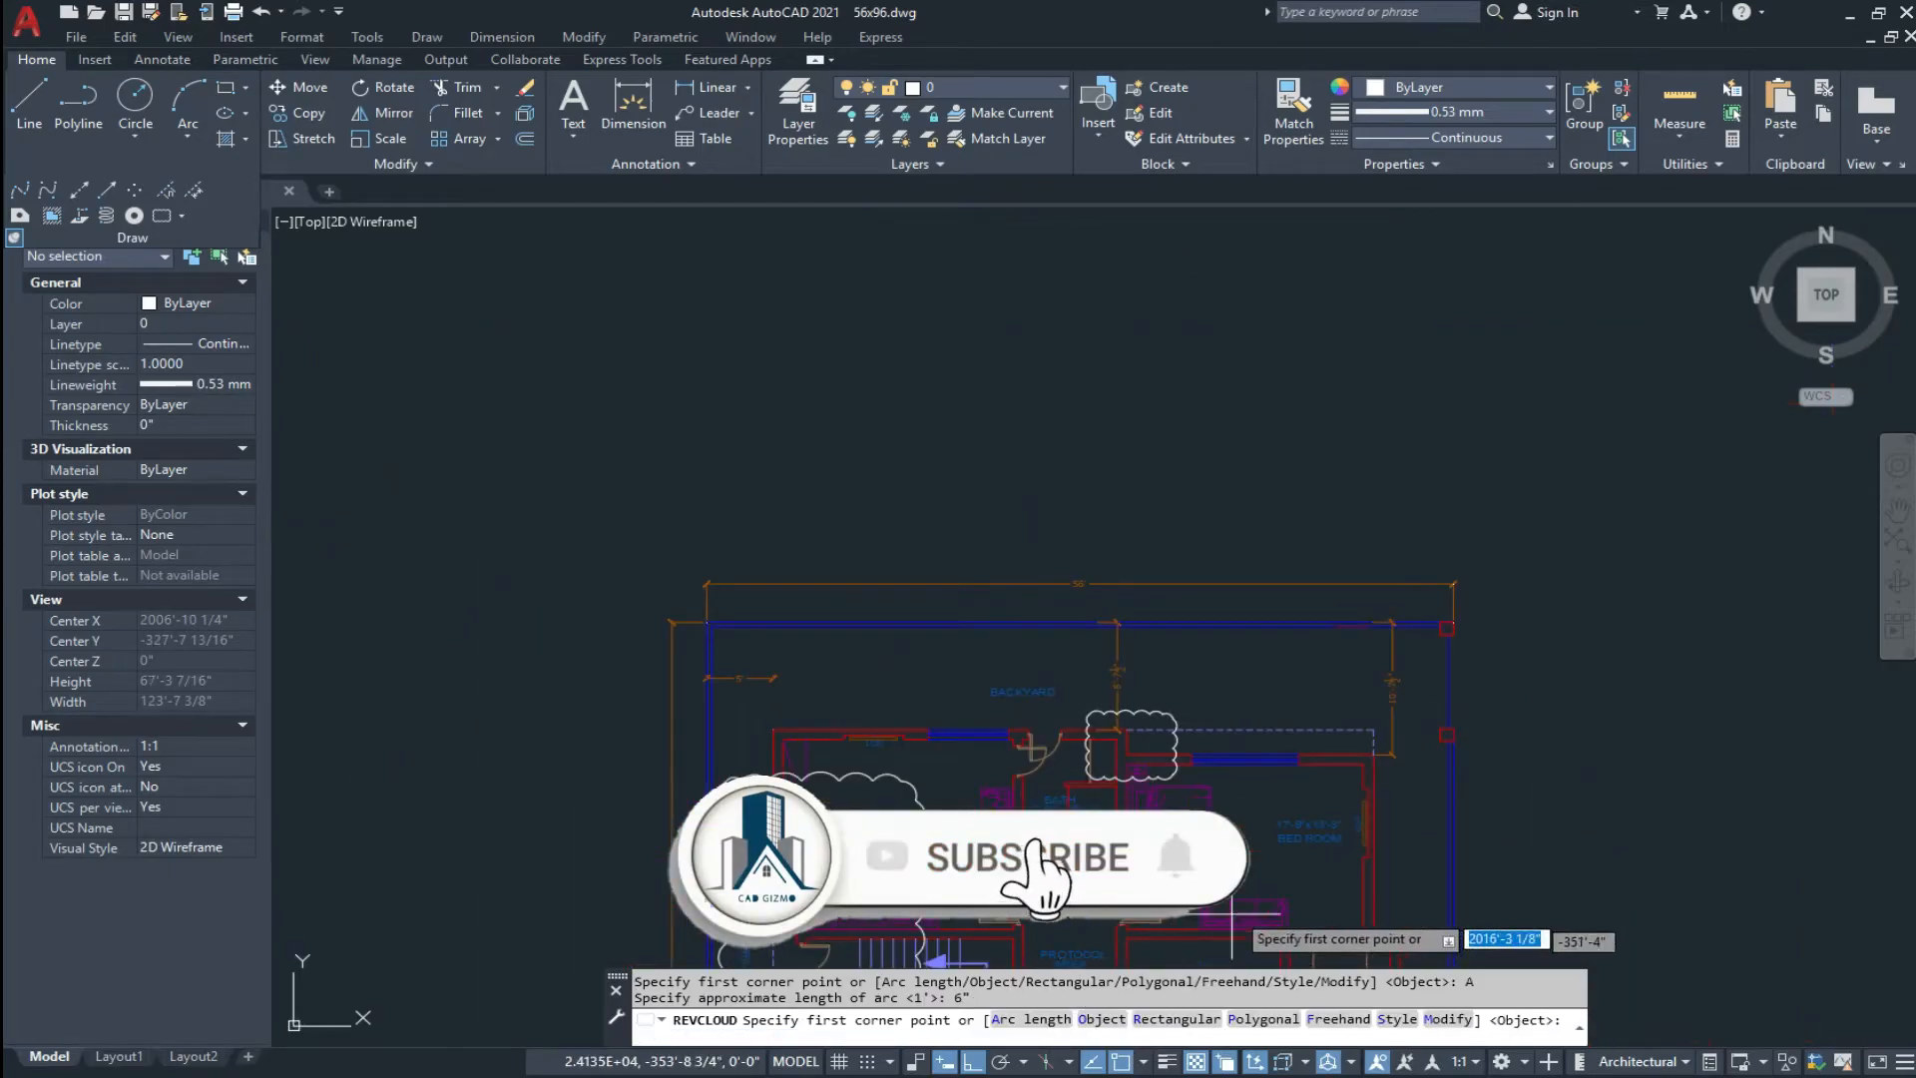
{"action": "scroll", "coordinate": [1271, 759], "scroll_direction": "up", "scroll_amount": 6}
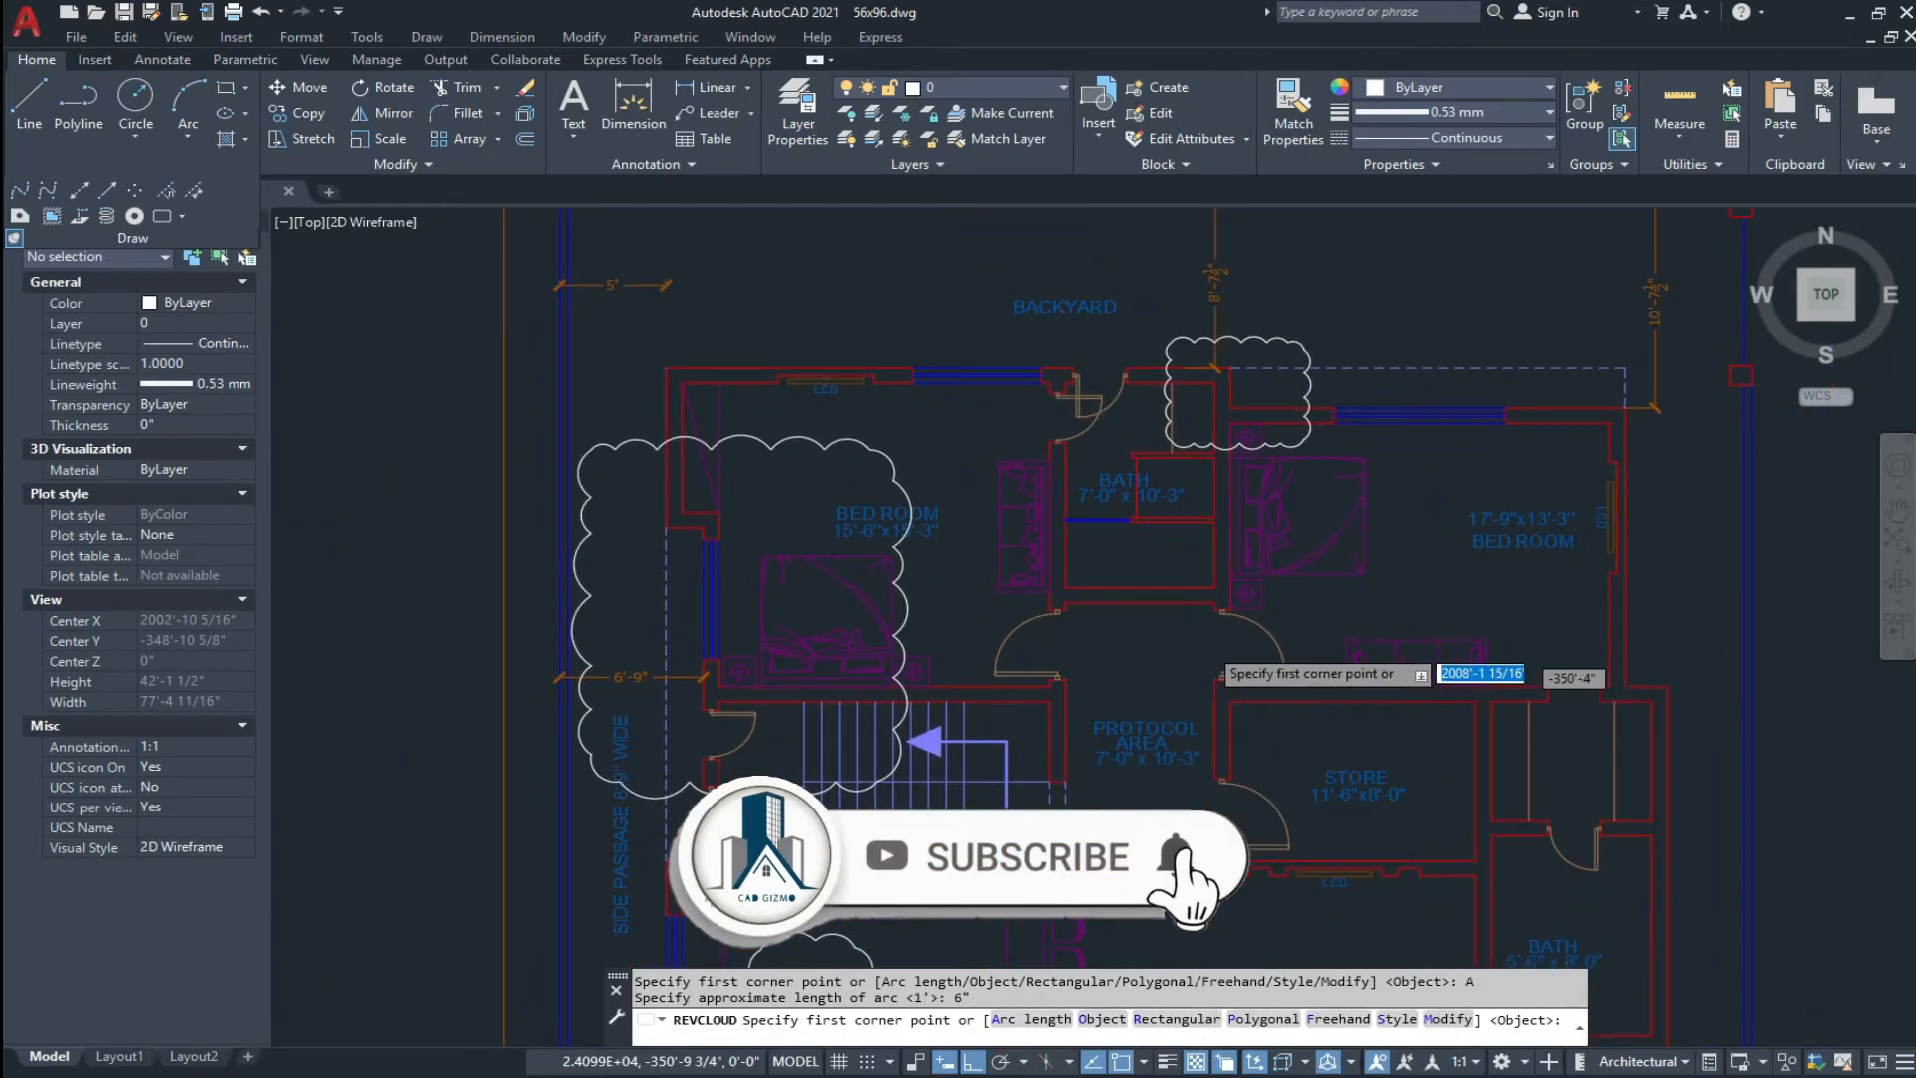
{"action": "scroll", "coordinate": [1188, 678], "scroll_direction": "down", "scroll_amount": 2}
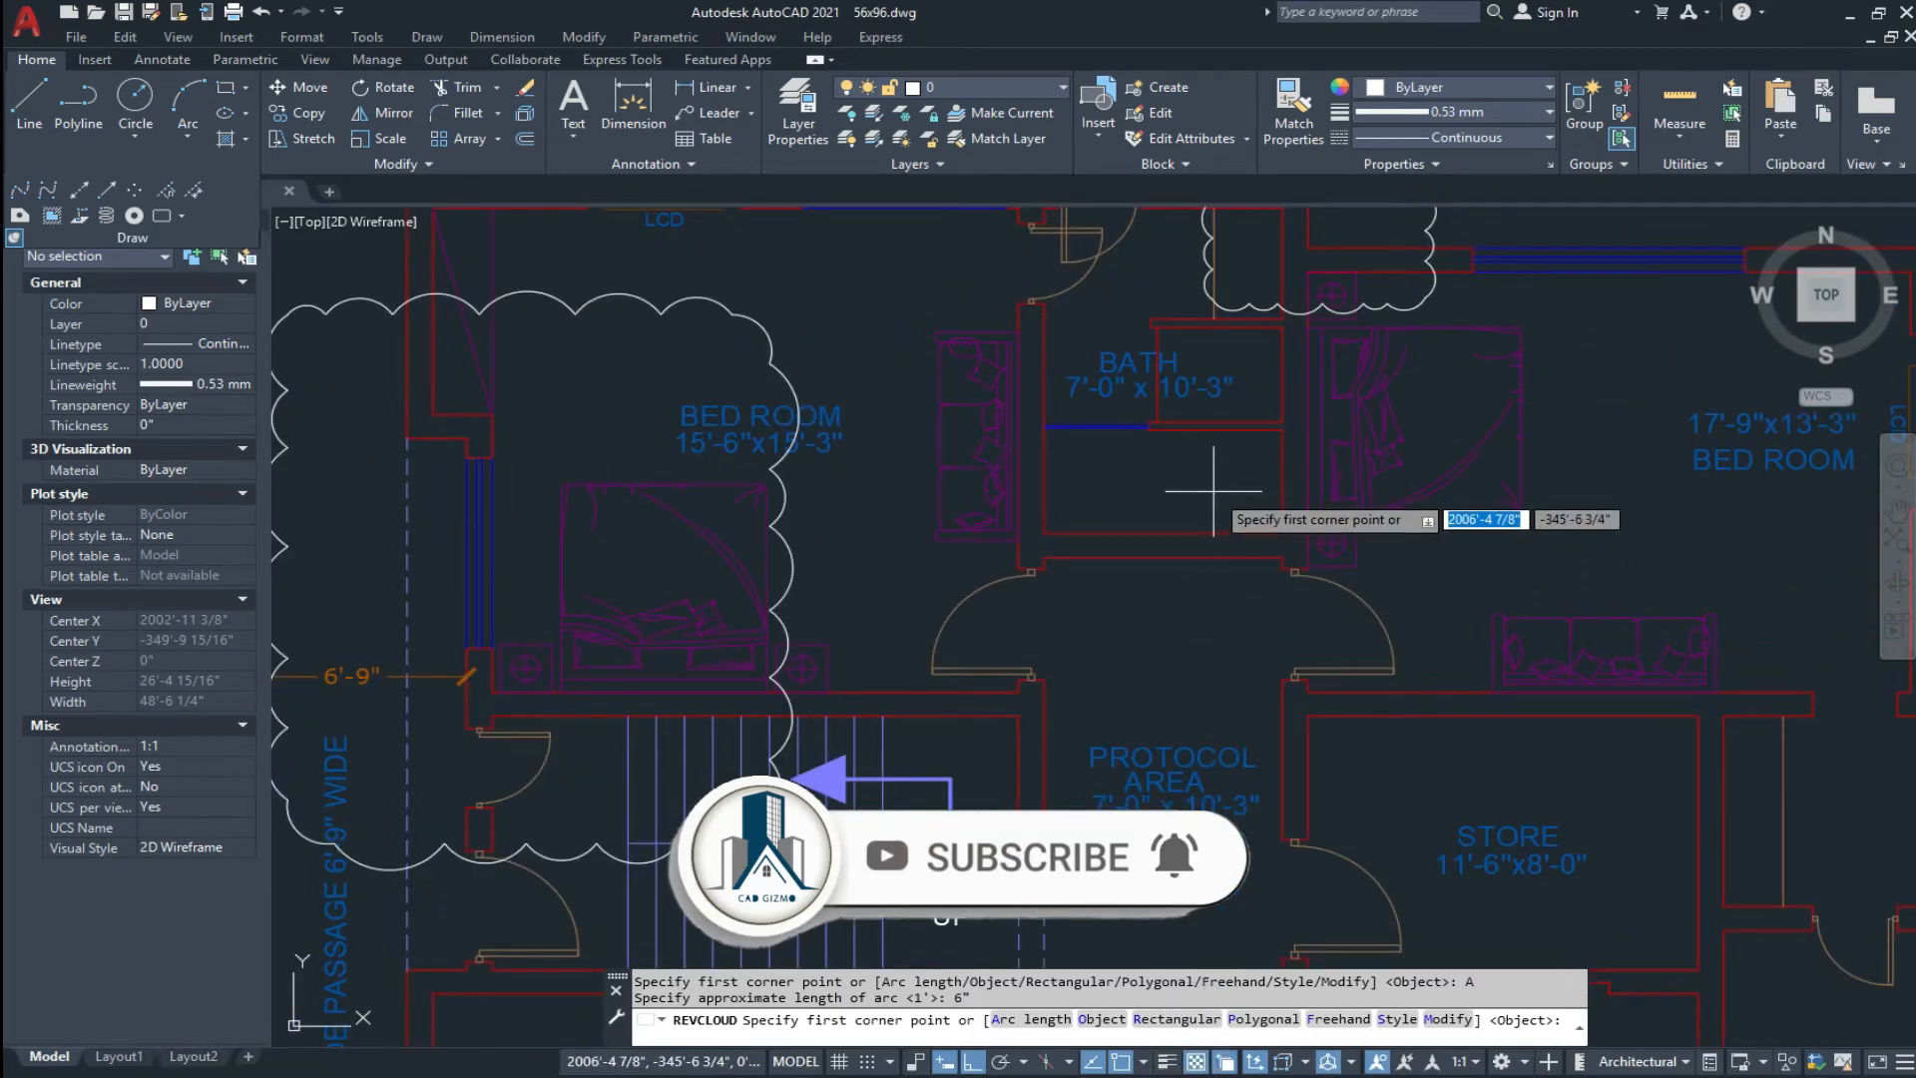
{"action": "left_click", "coordinate": [1210, 489]}
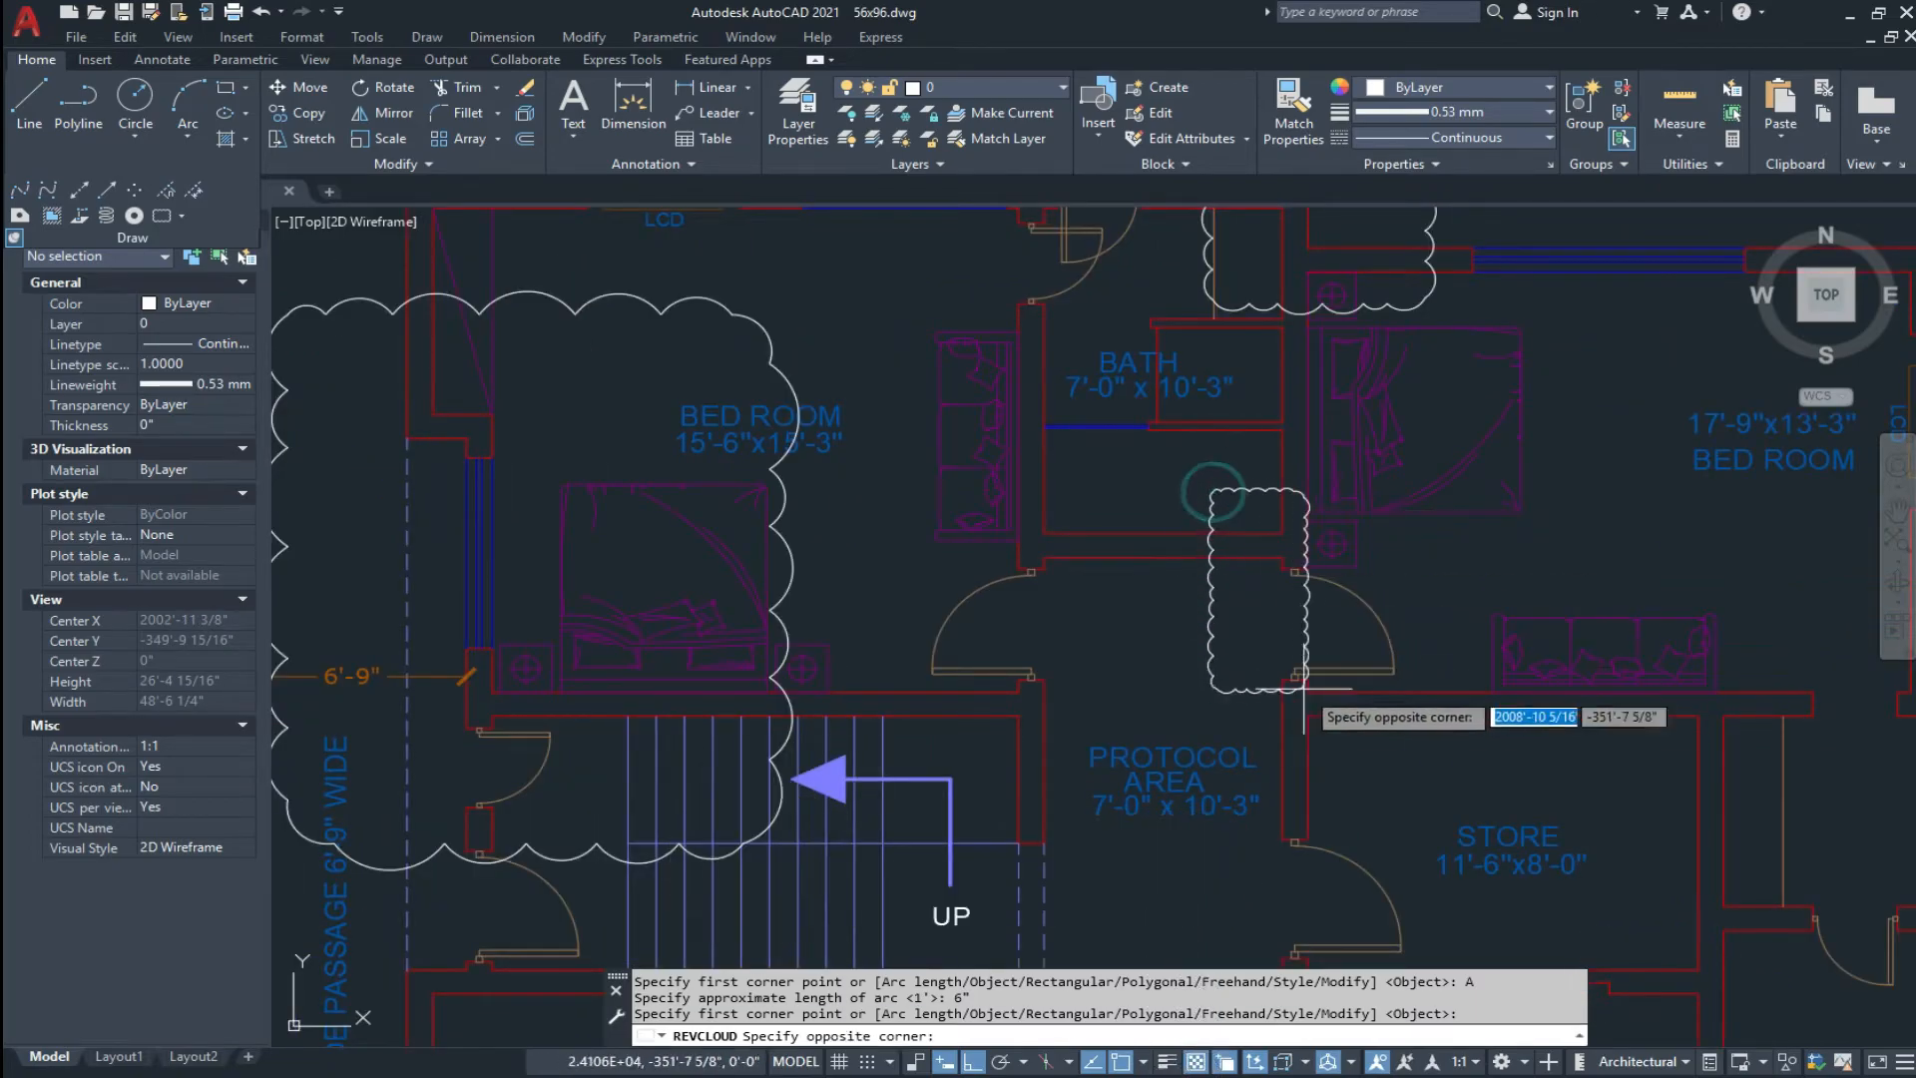
{"action": "left_click", "coordinate": [1424, 734]}
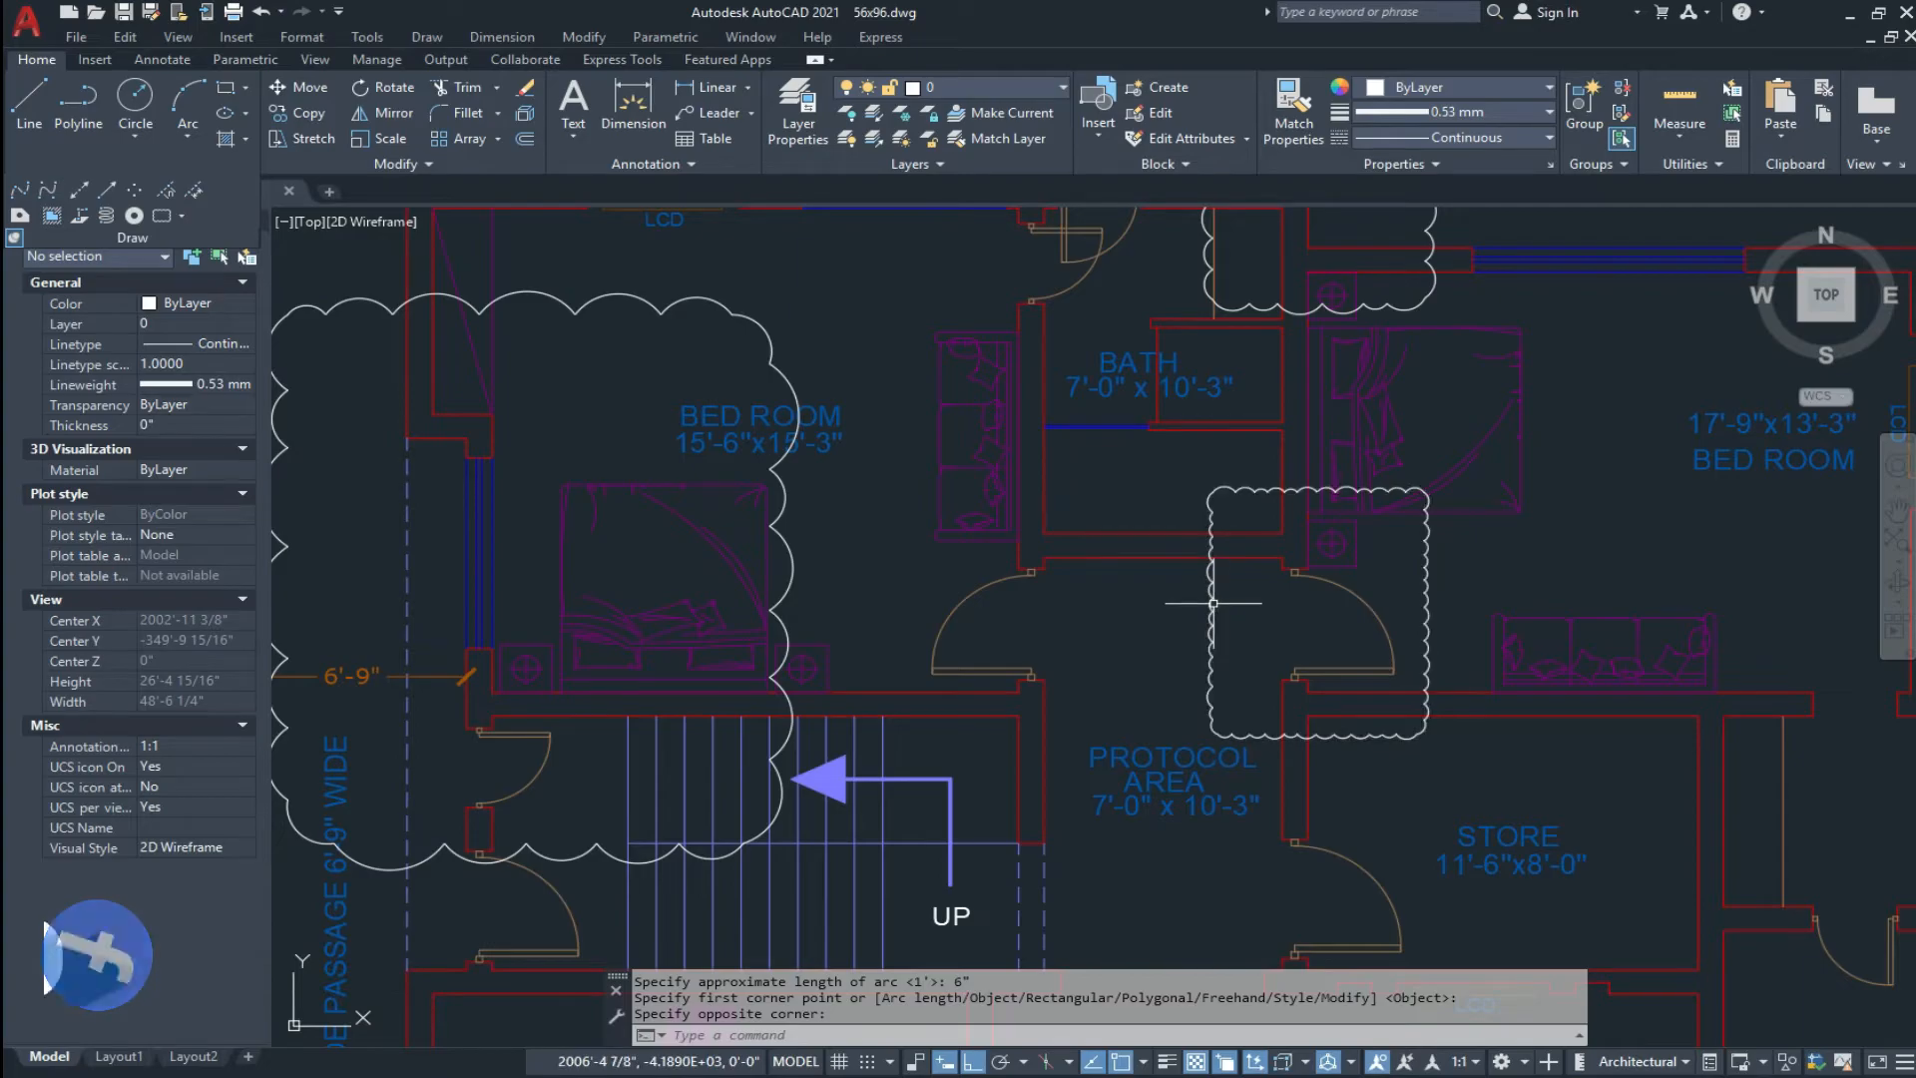
{"action": "scroll", "coordinate": [1187, 618], "scroll_direction": "down", "scroll_amount": 3}
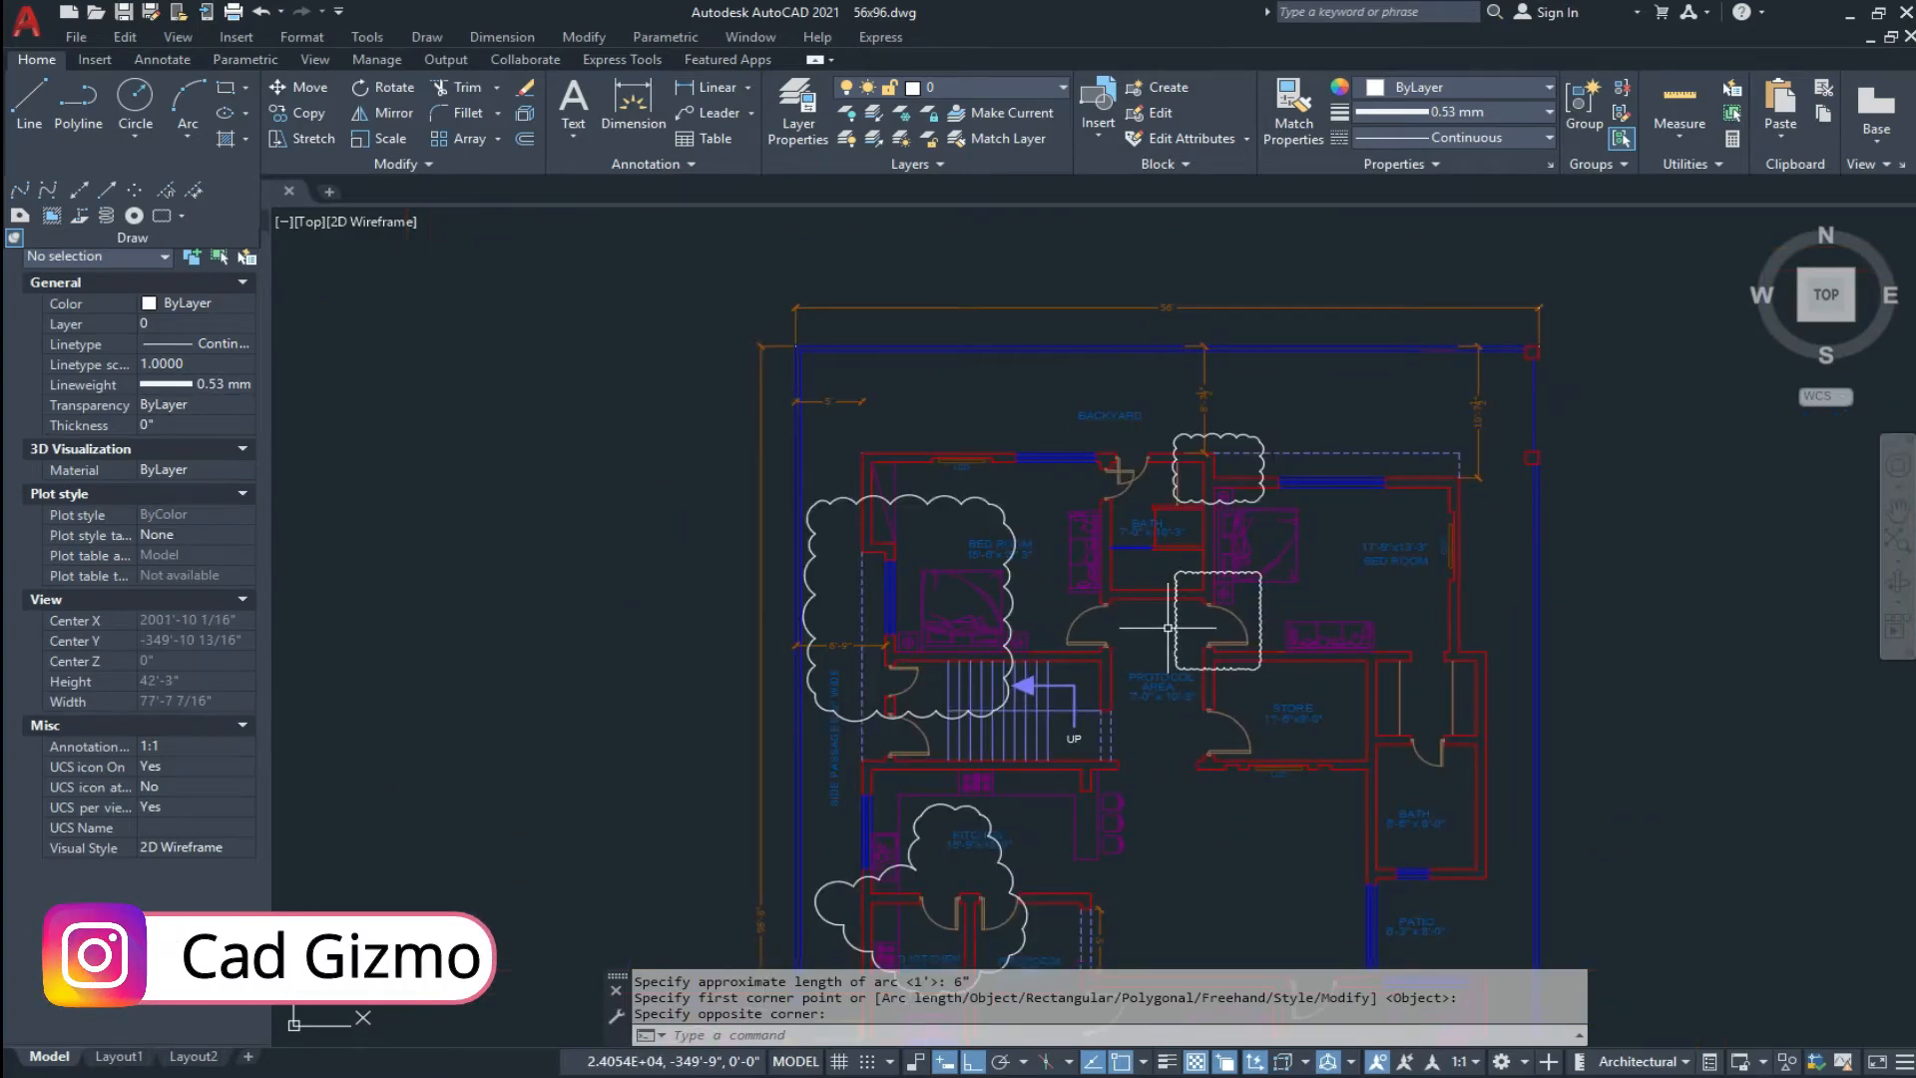
{"action": "scroll", "coordinate": [1237, 638], "scroll_direction": "up", "scroll_amount": 3}
{"action": "middle_click_drag", "start_coordinate": [1293, 644], "coordinate": [1296, 615]}
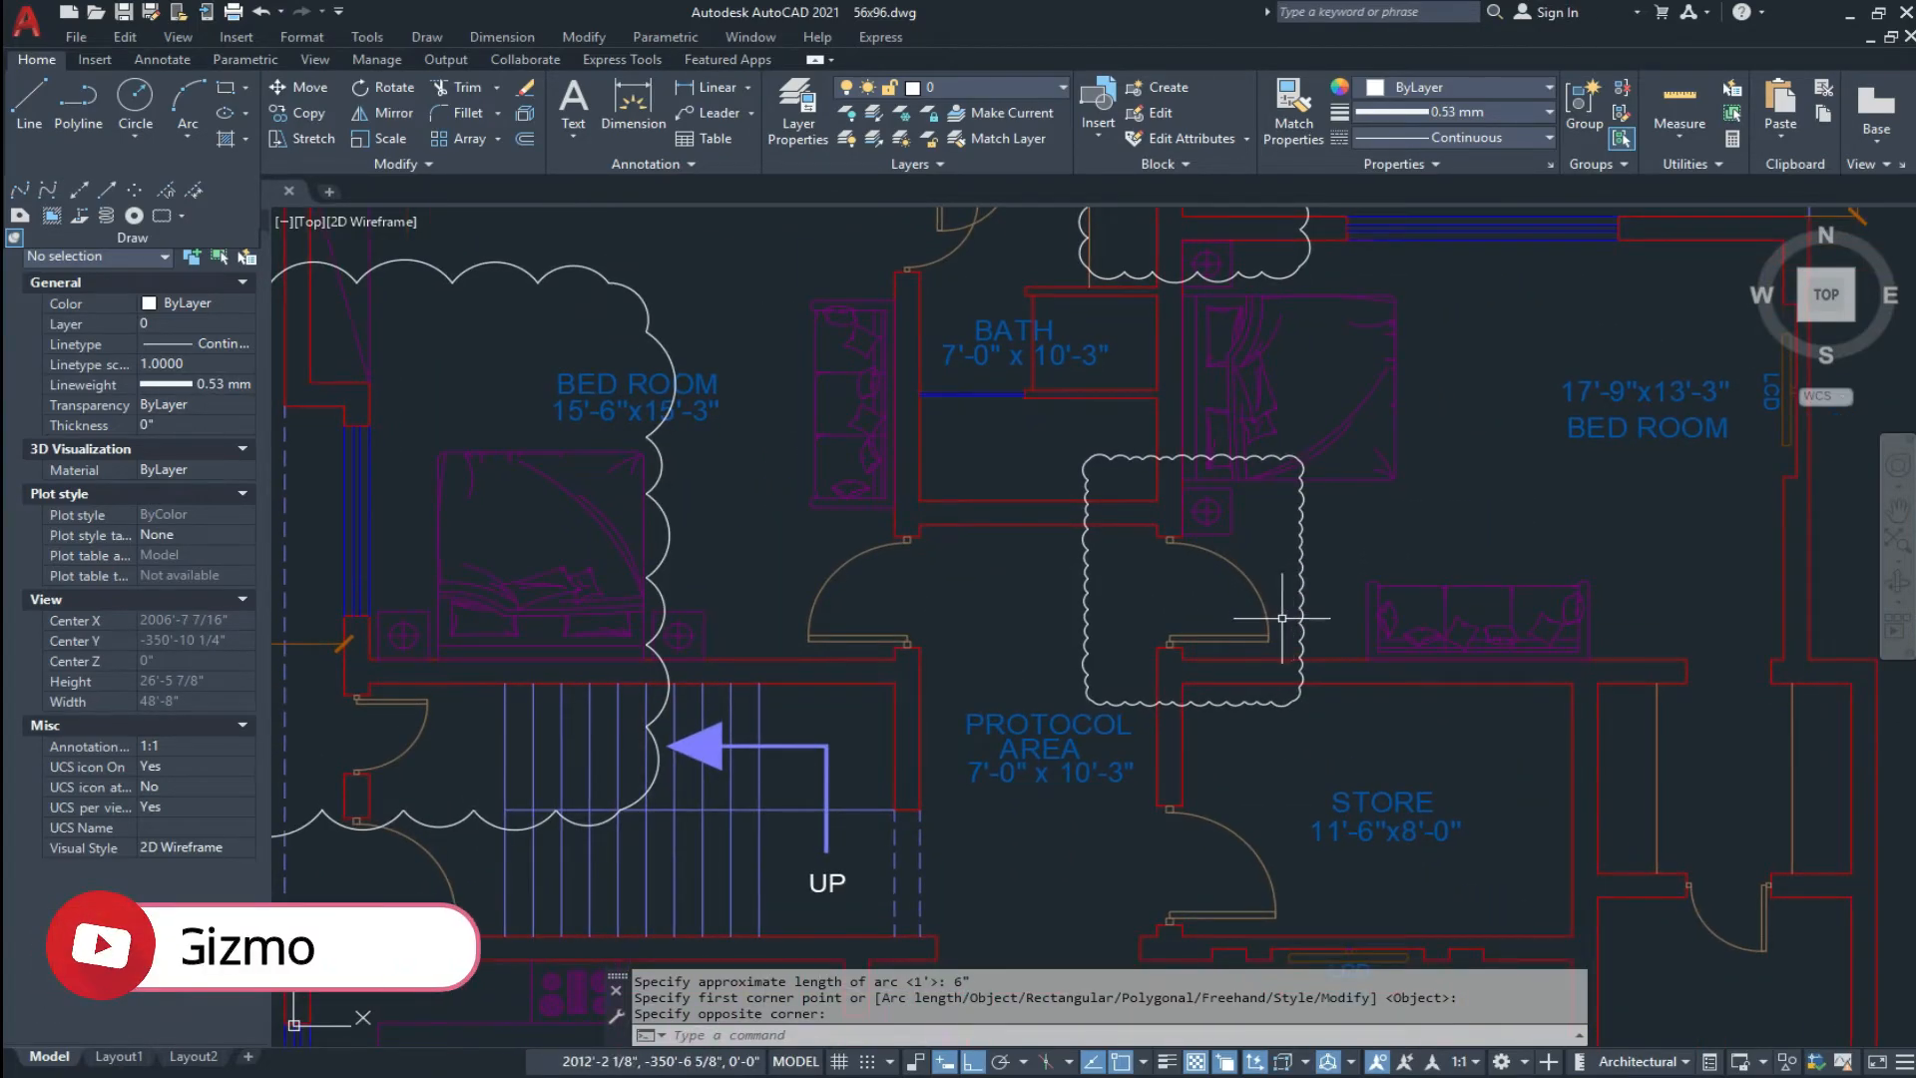
{"action": "key", "text": "space"}
{"action": "scroll", "coordinate": [1251, 608], "scroll_direction": "down", "scroll_amount": 1}
{"action": "middle_click_drag", "start_coordinate": [1345, 674], "coordinate": [1231, 580]}
{"action": "mouse_move", "coordinate": [1270, 680]}
{"action": "middle_mouse_down"}
{"action": "mouse_move", "coordinate": [1180, 675]}
{"action": "mouse_move", "coordinate": [1217, 594]}
{"action": "middle_mouse_up"}
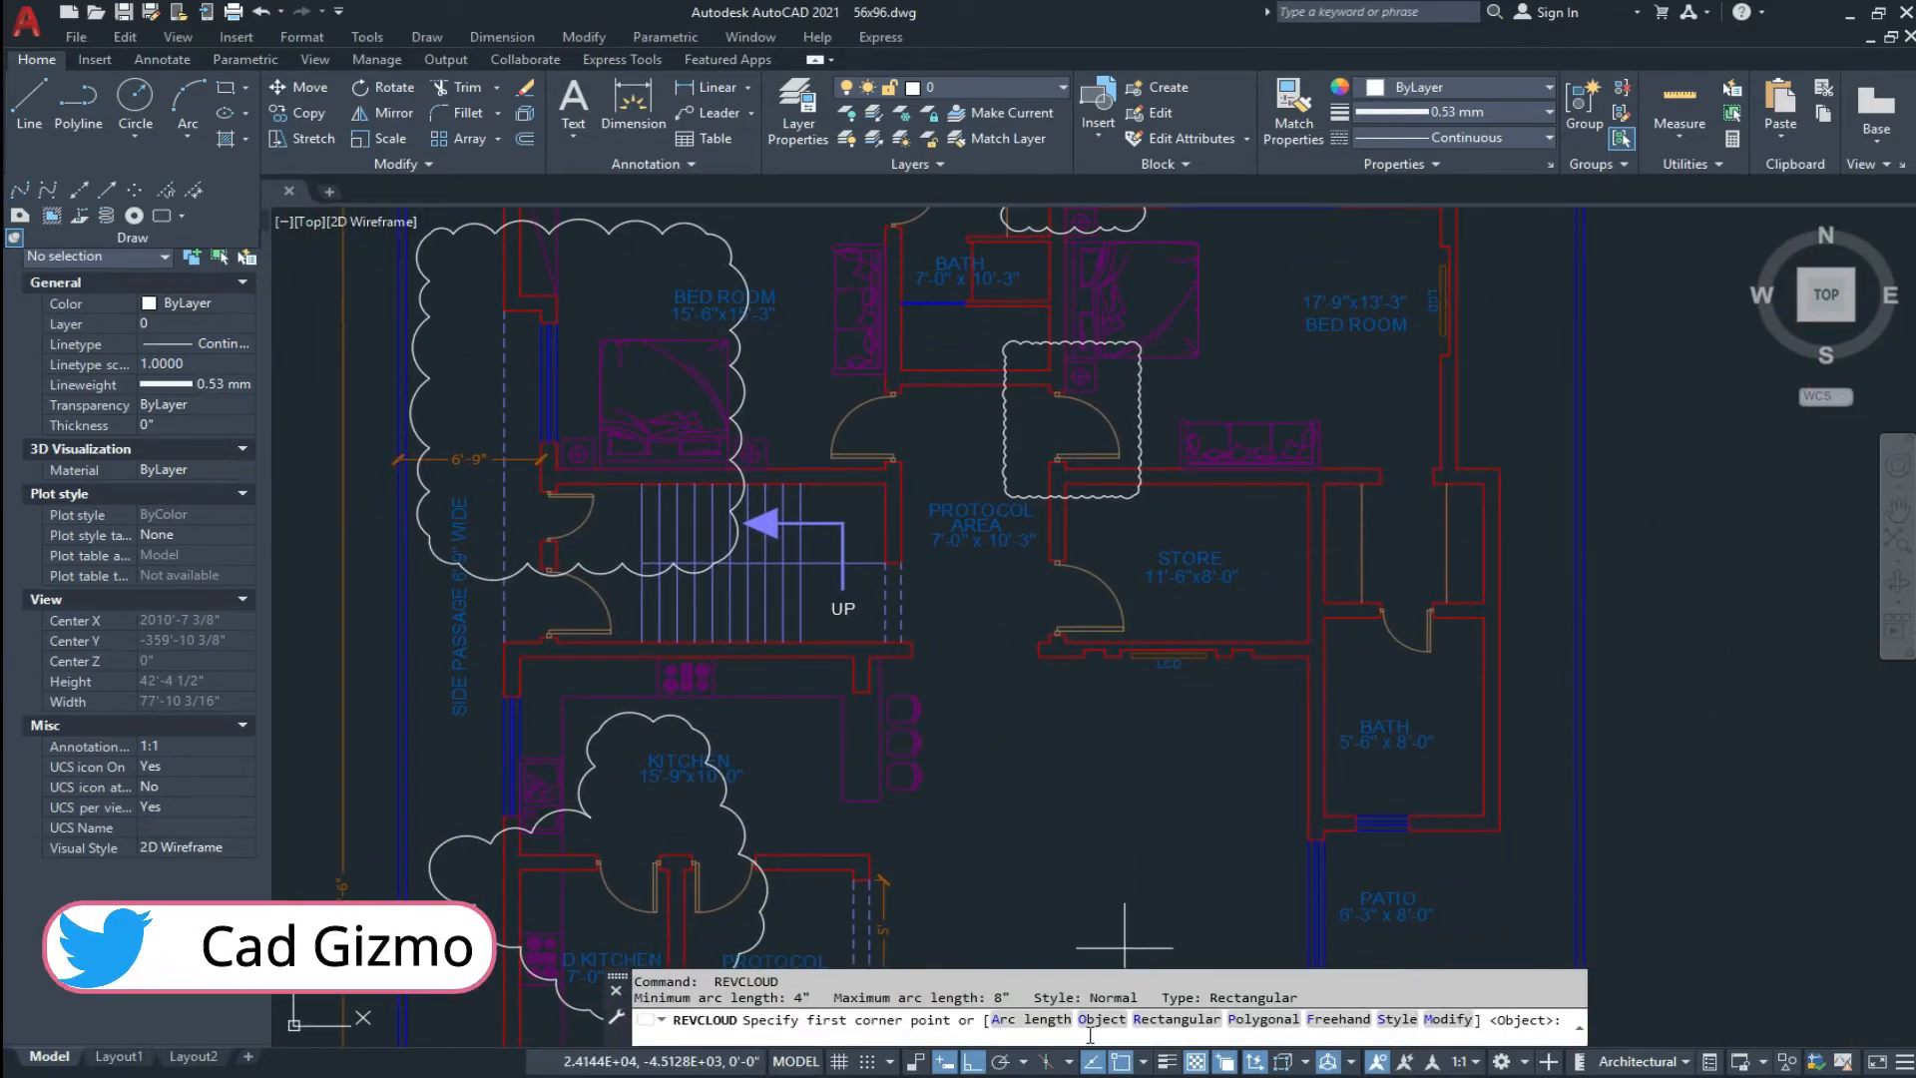
{"action": "key", "text": "Escape"}
{"action": "key", "text": "Escape"}
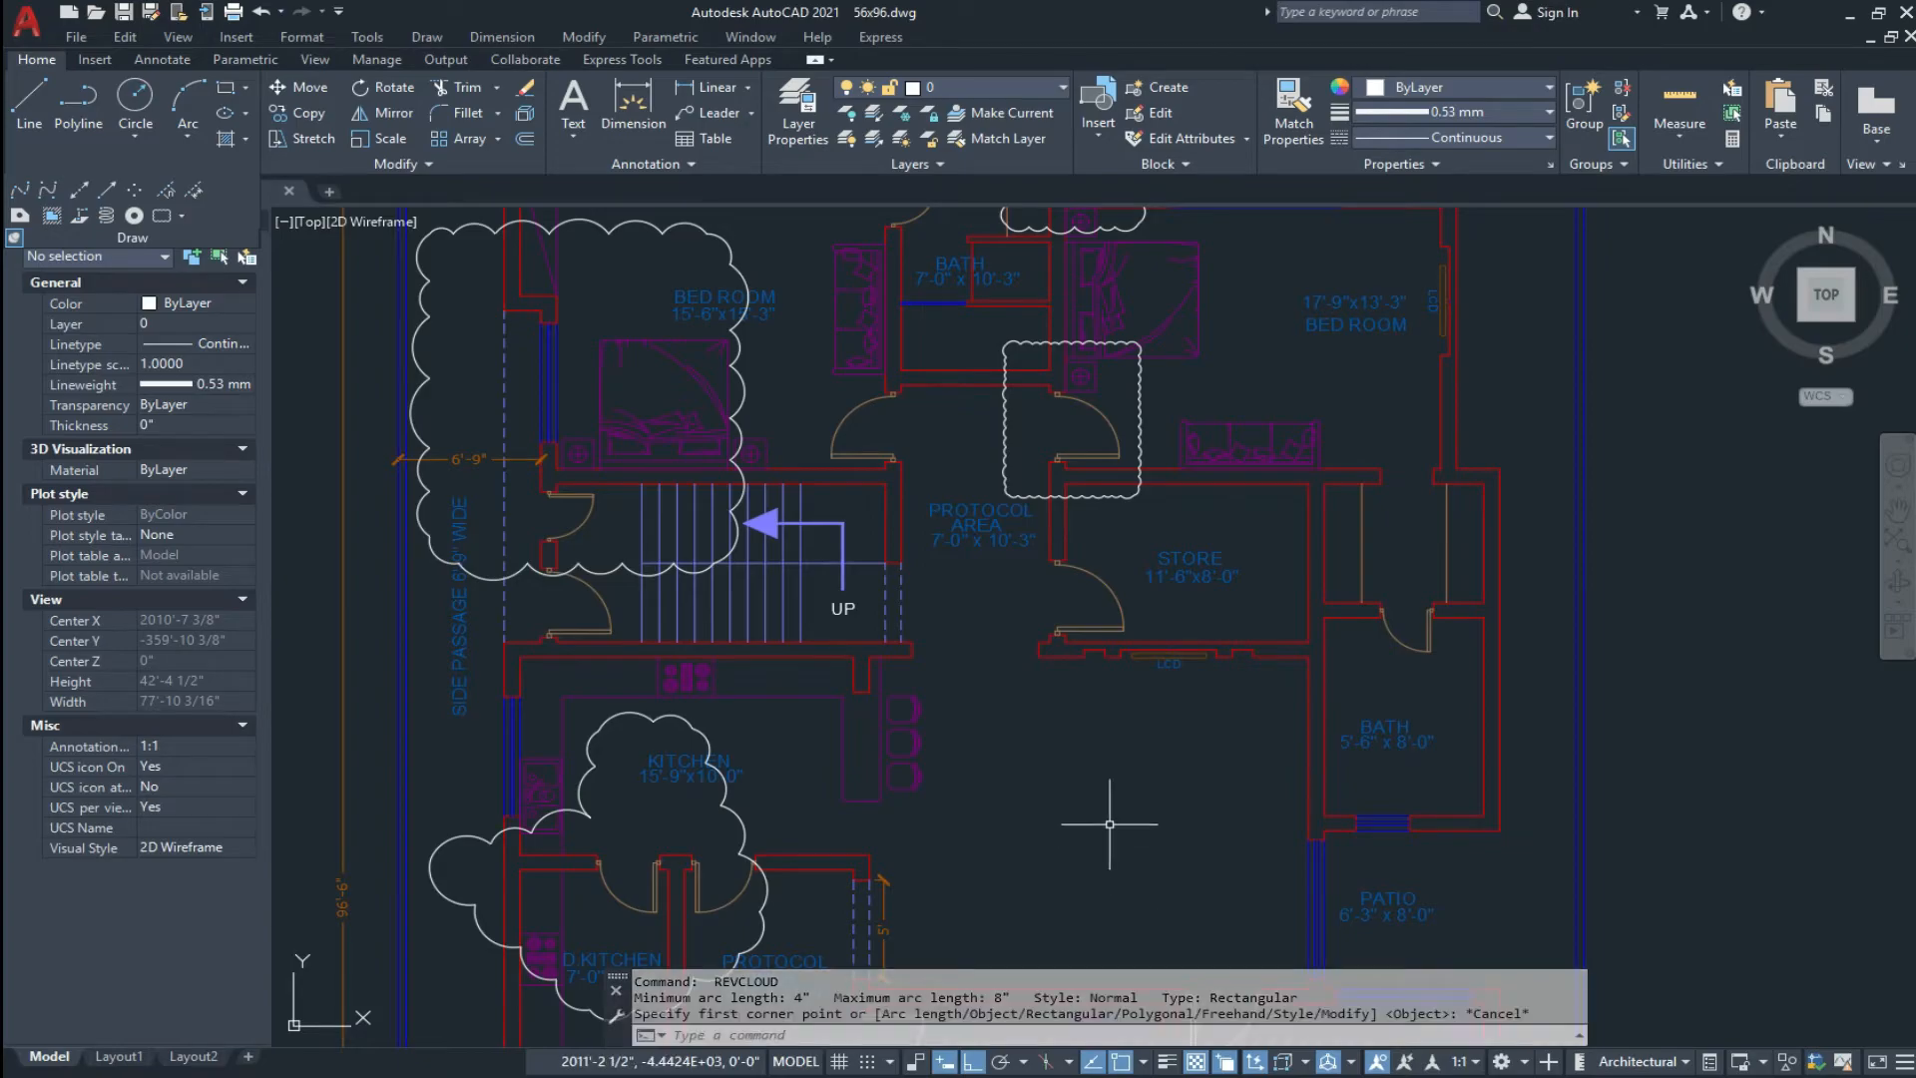
Step: Draw a circle around the doorway between the protocol area and the store, just below the small-arc rectangular cloud
{"action": "scroll", "coordinate": [1218, 791], "scroll_direction": "up", "scroll_amount": 3}
{"action": "middle_click_drag", "start_coordinate": [1210, 697], "coordinate": [1152, 767]}
{"action": "key", "text": "Escape"}
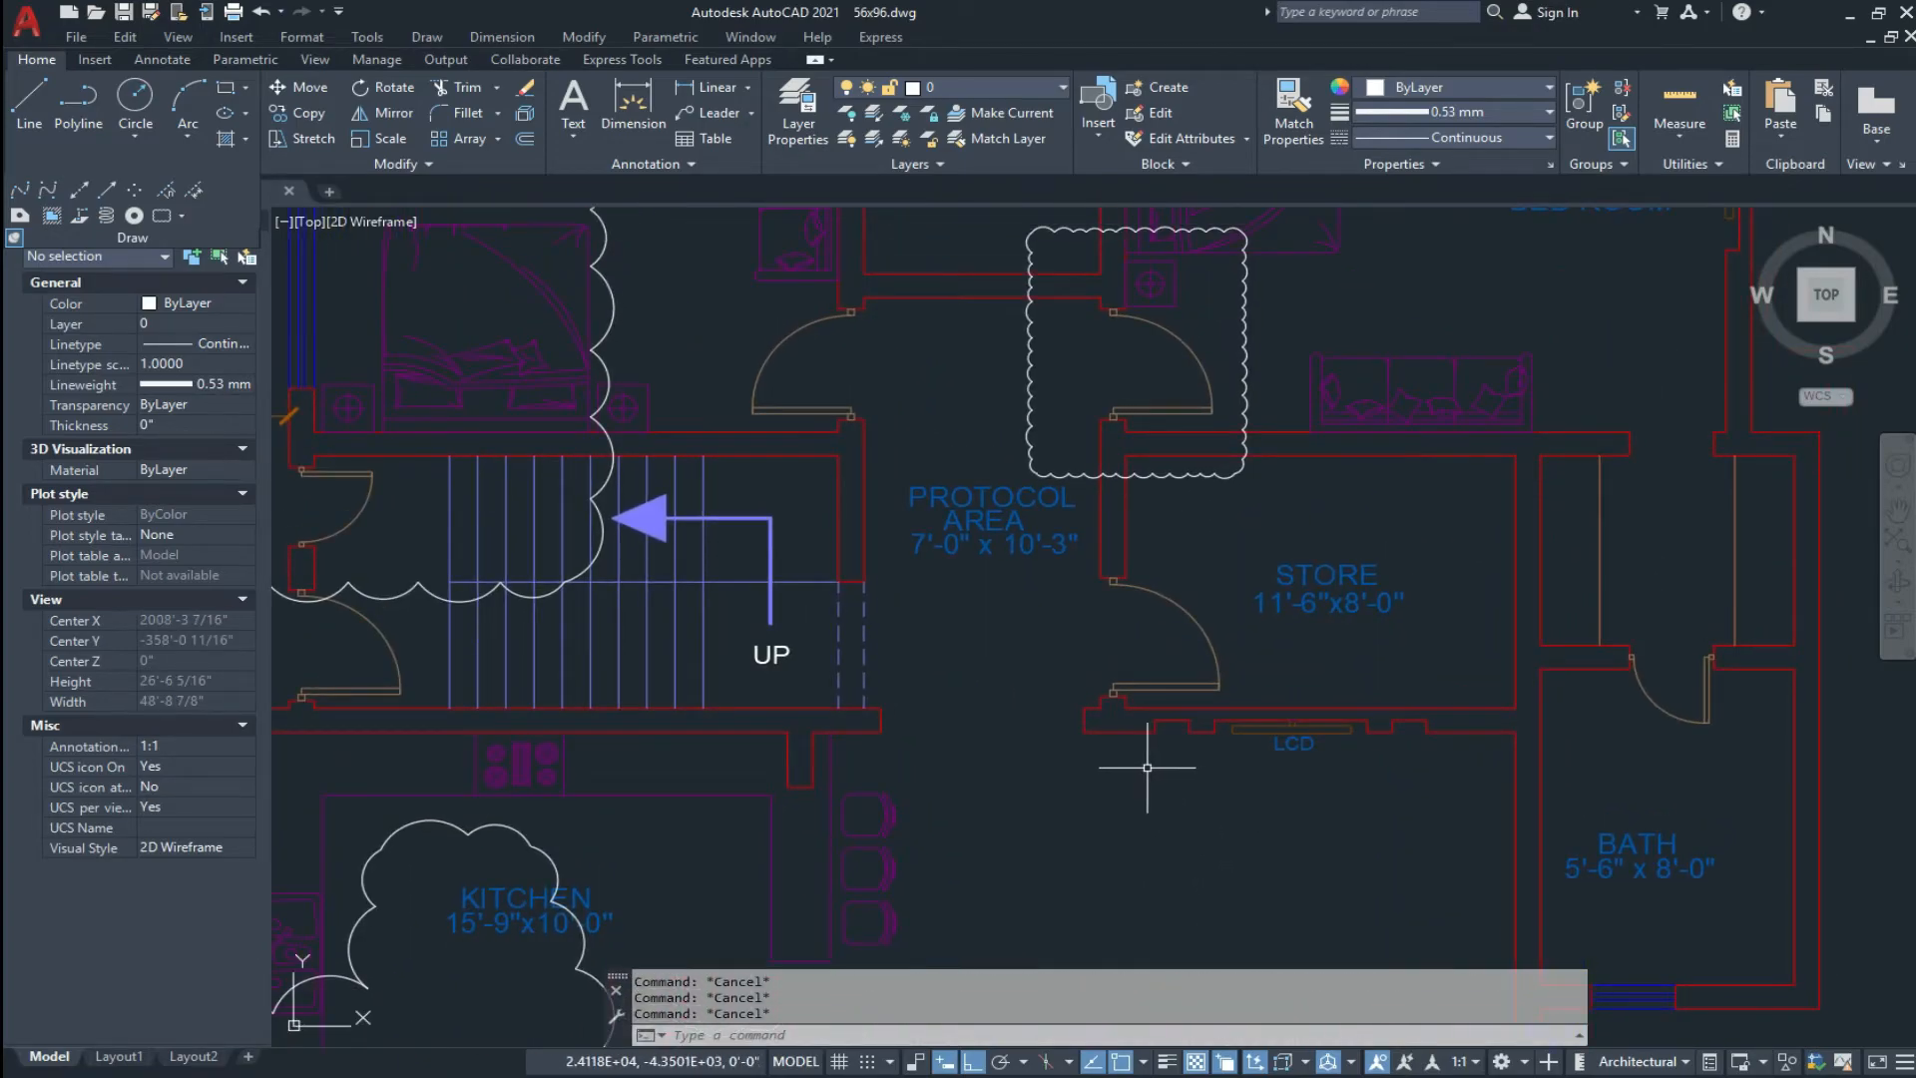
{"action": "key", "text": "Return"}
{"action": "left_click", "coordinate": [1119, 631]}
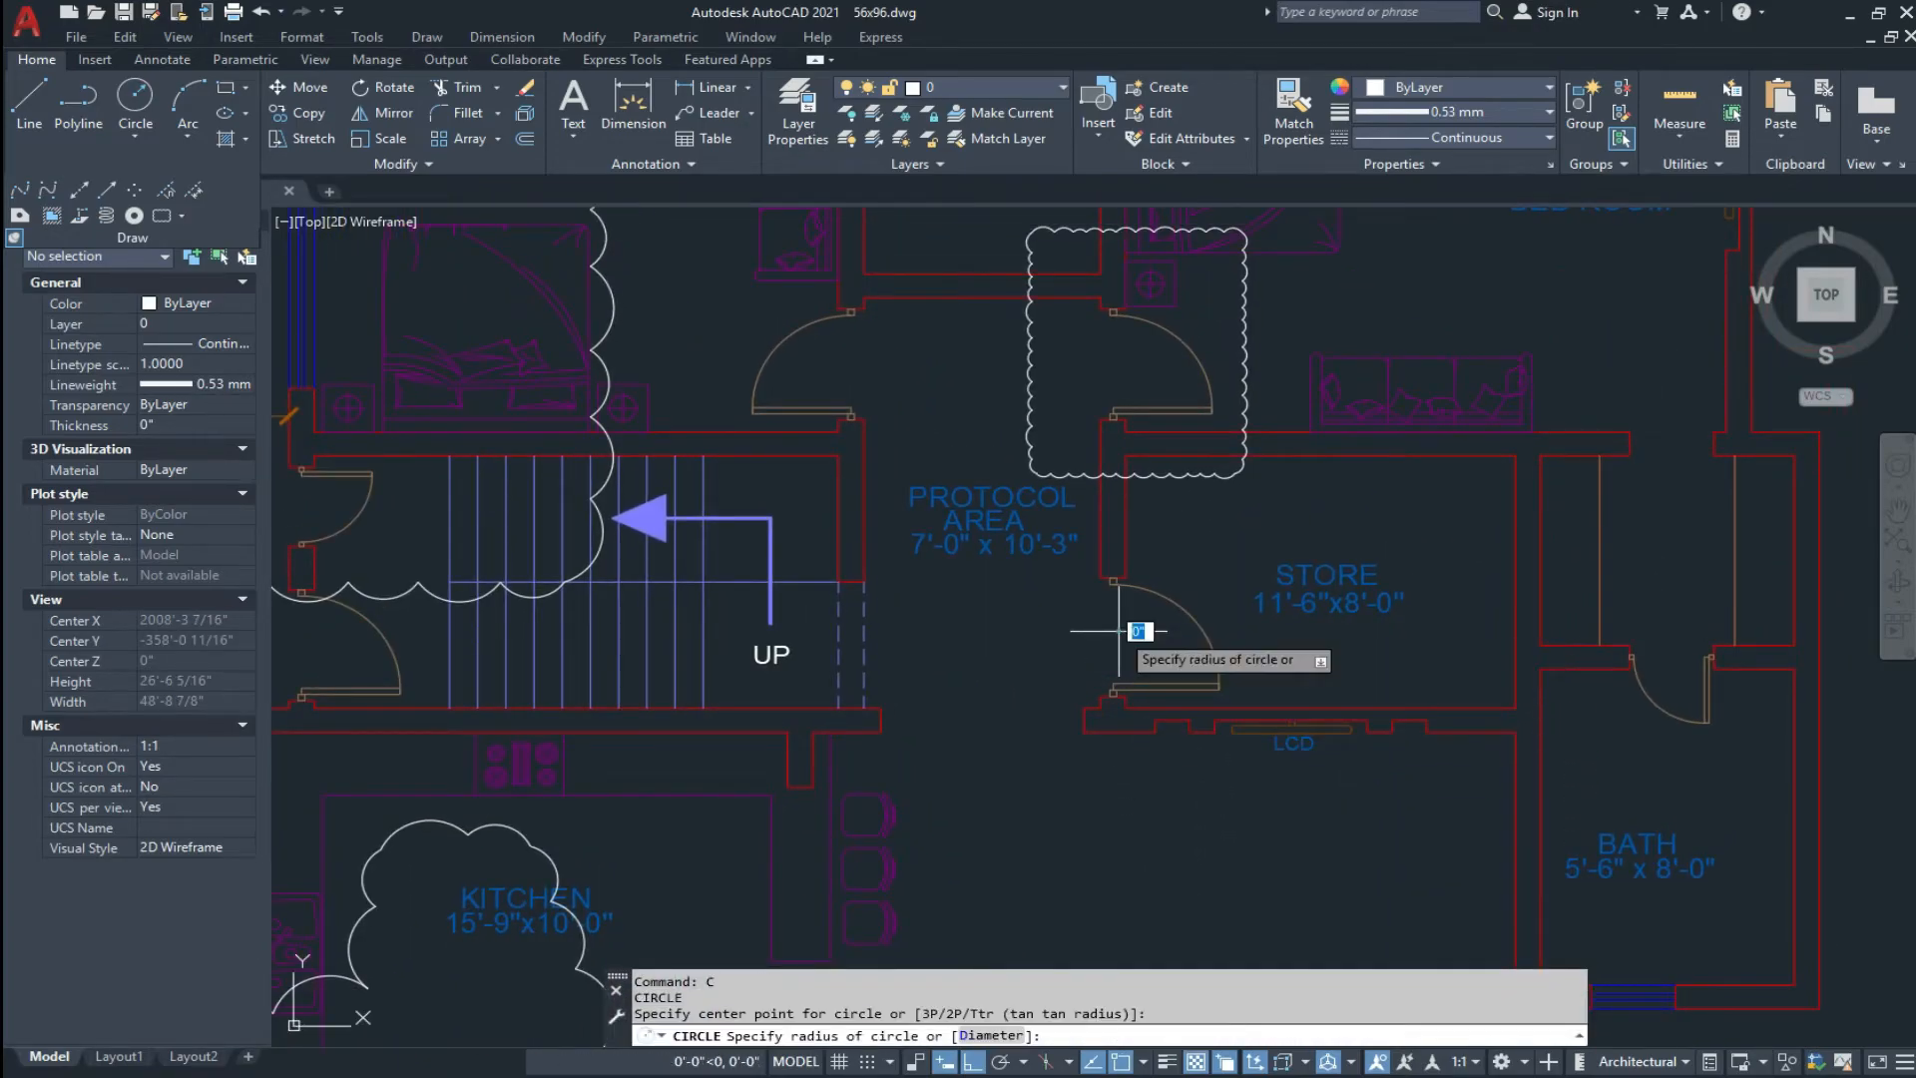
{"action": "left_click", "coordinate": [1176, 768]}
{"action": "key", "text": "Escape"}
{"action": "mouse_move", "coordinate": [1120, 642]}
{"action": "middle_mouse_down"}
{"action": "mouse_move", "coordinate": [1163, 705]}
{"action": "mouse_move", "coordinate": [1195, 663]}
{"action": "middle_mouse_up"}
{"action": "key", "text": "Escape"}
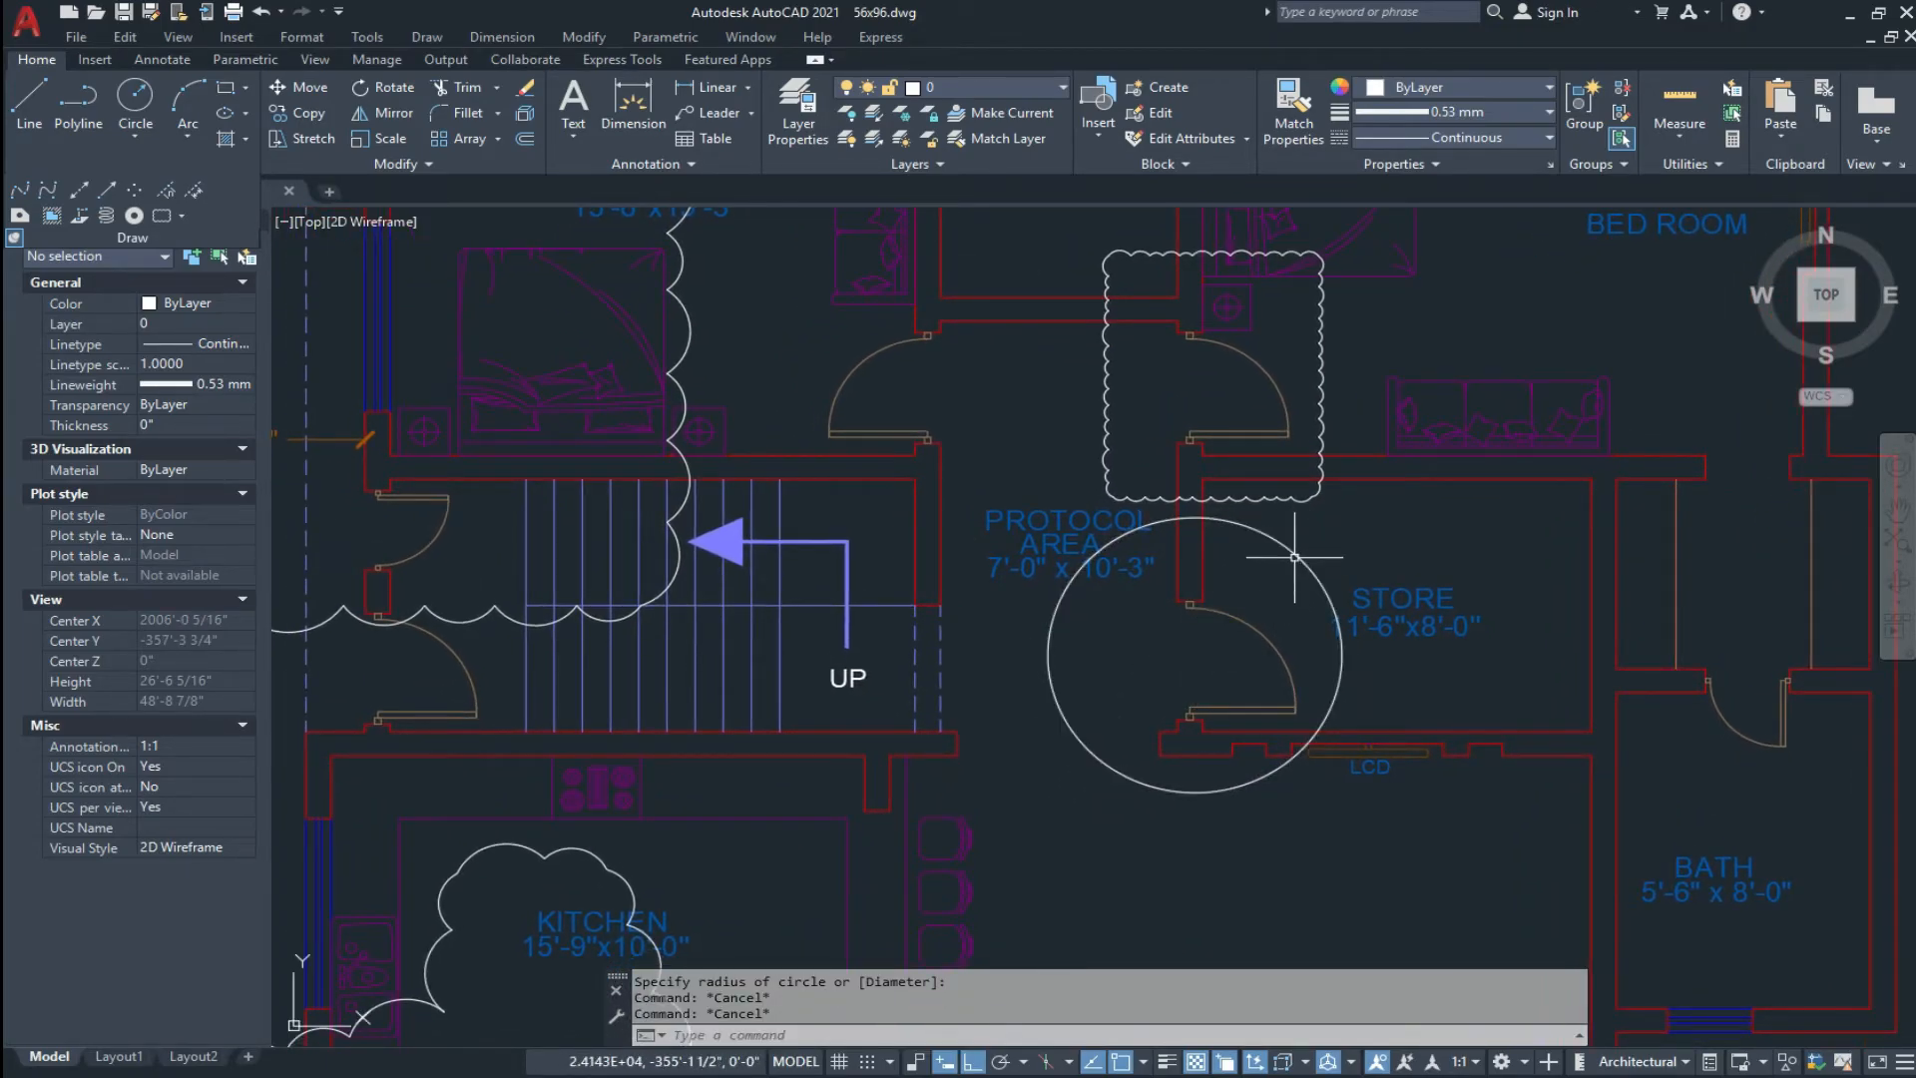
Step: Try converting the circle at the store doorway into a revision cloud without reversing the arc direction, and undo the conversion
{"action": "left_click", "coordinate": [182, 218]}
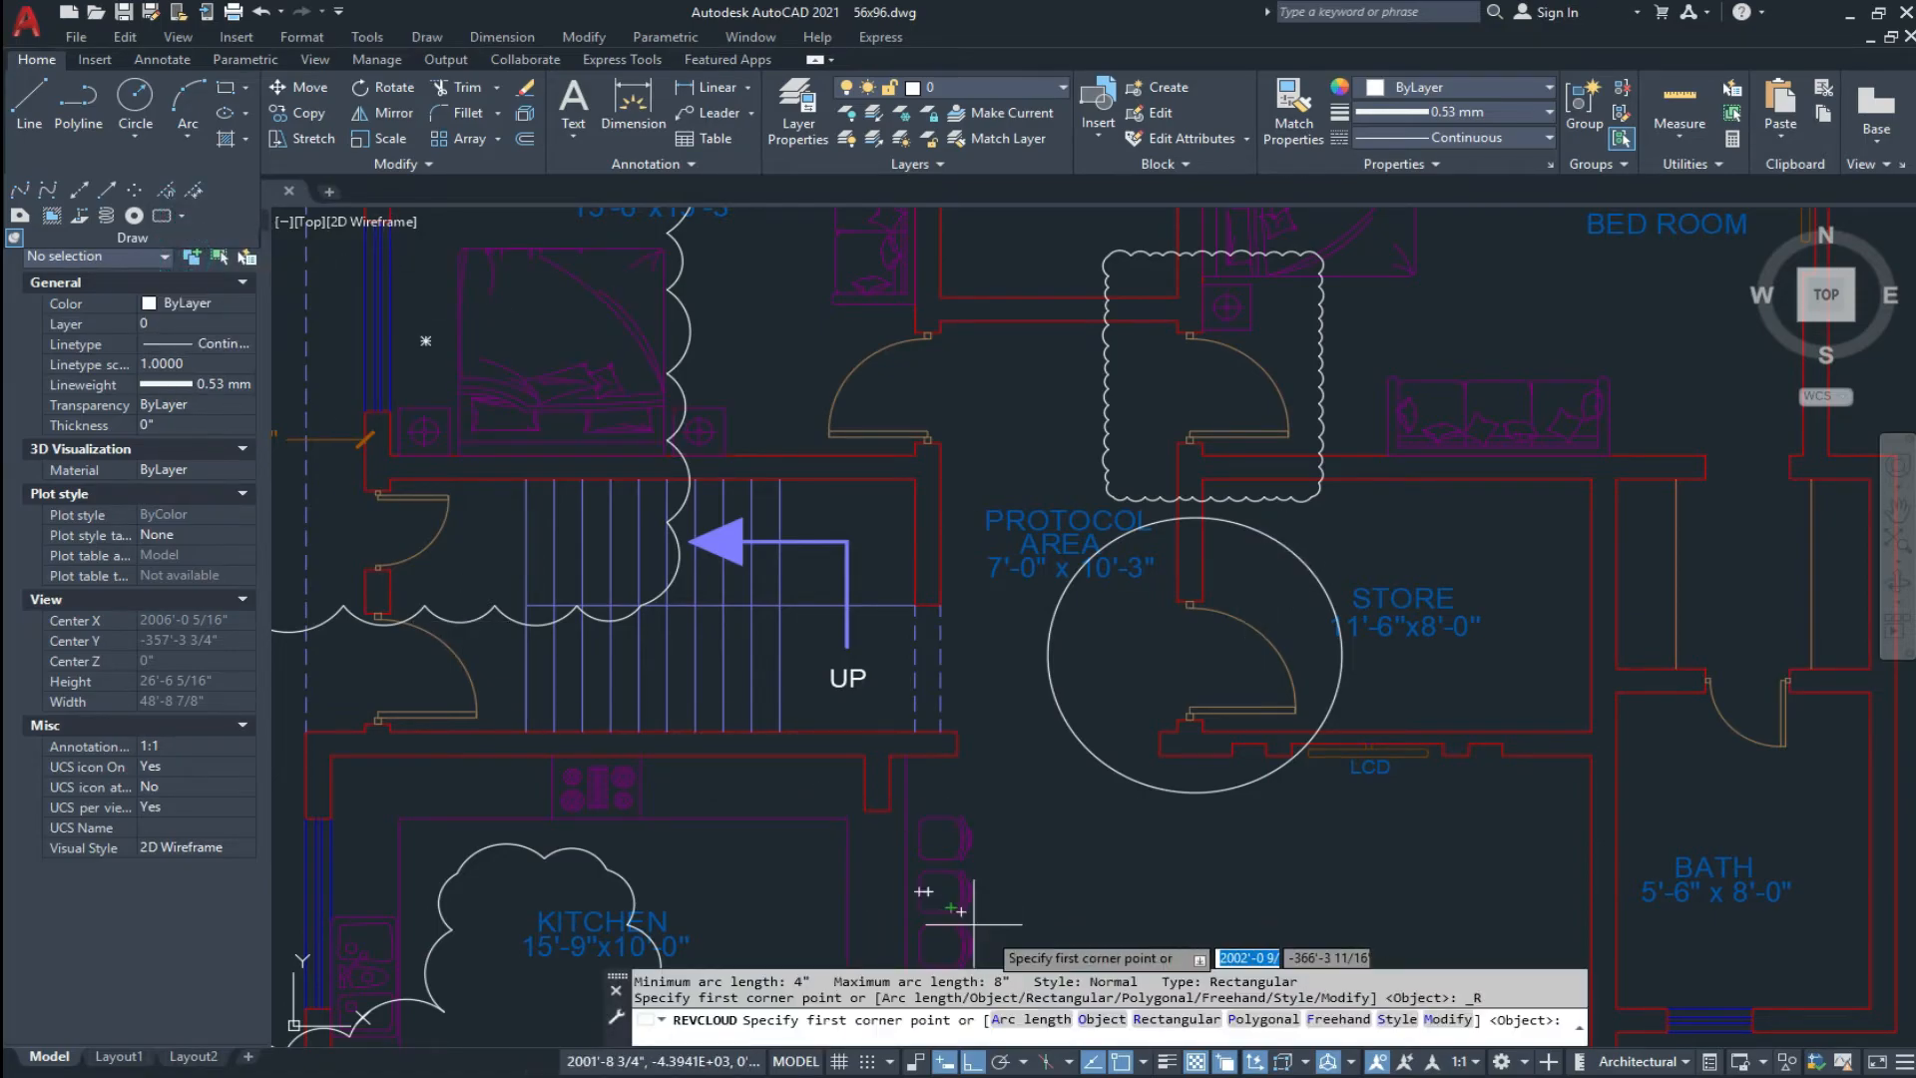
{"action": "left_click", "coordinate": [1101, 1019]}
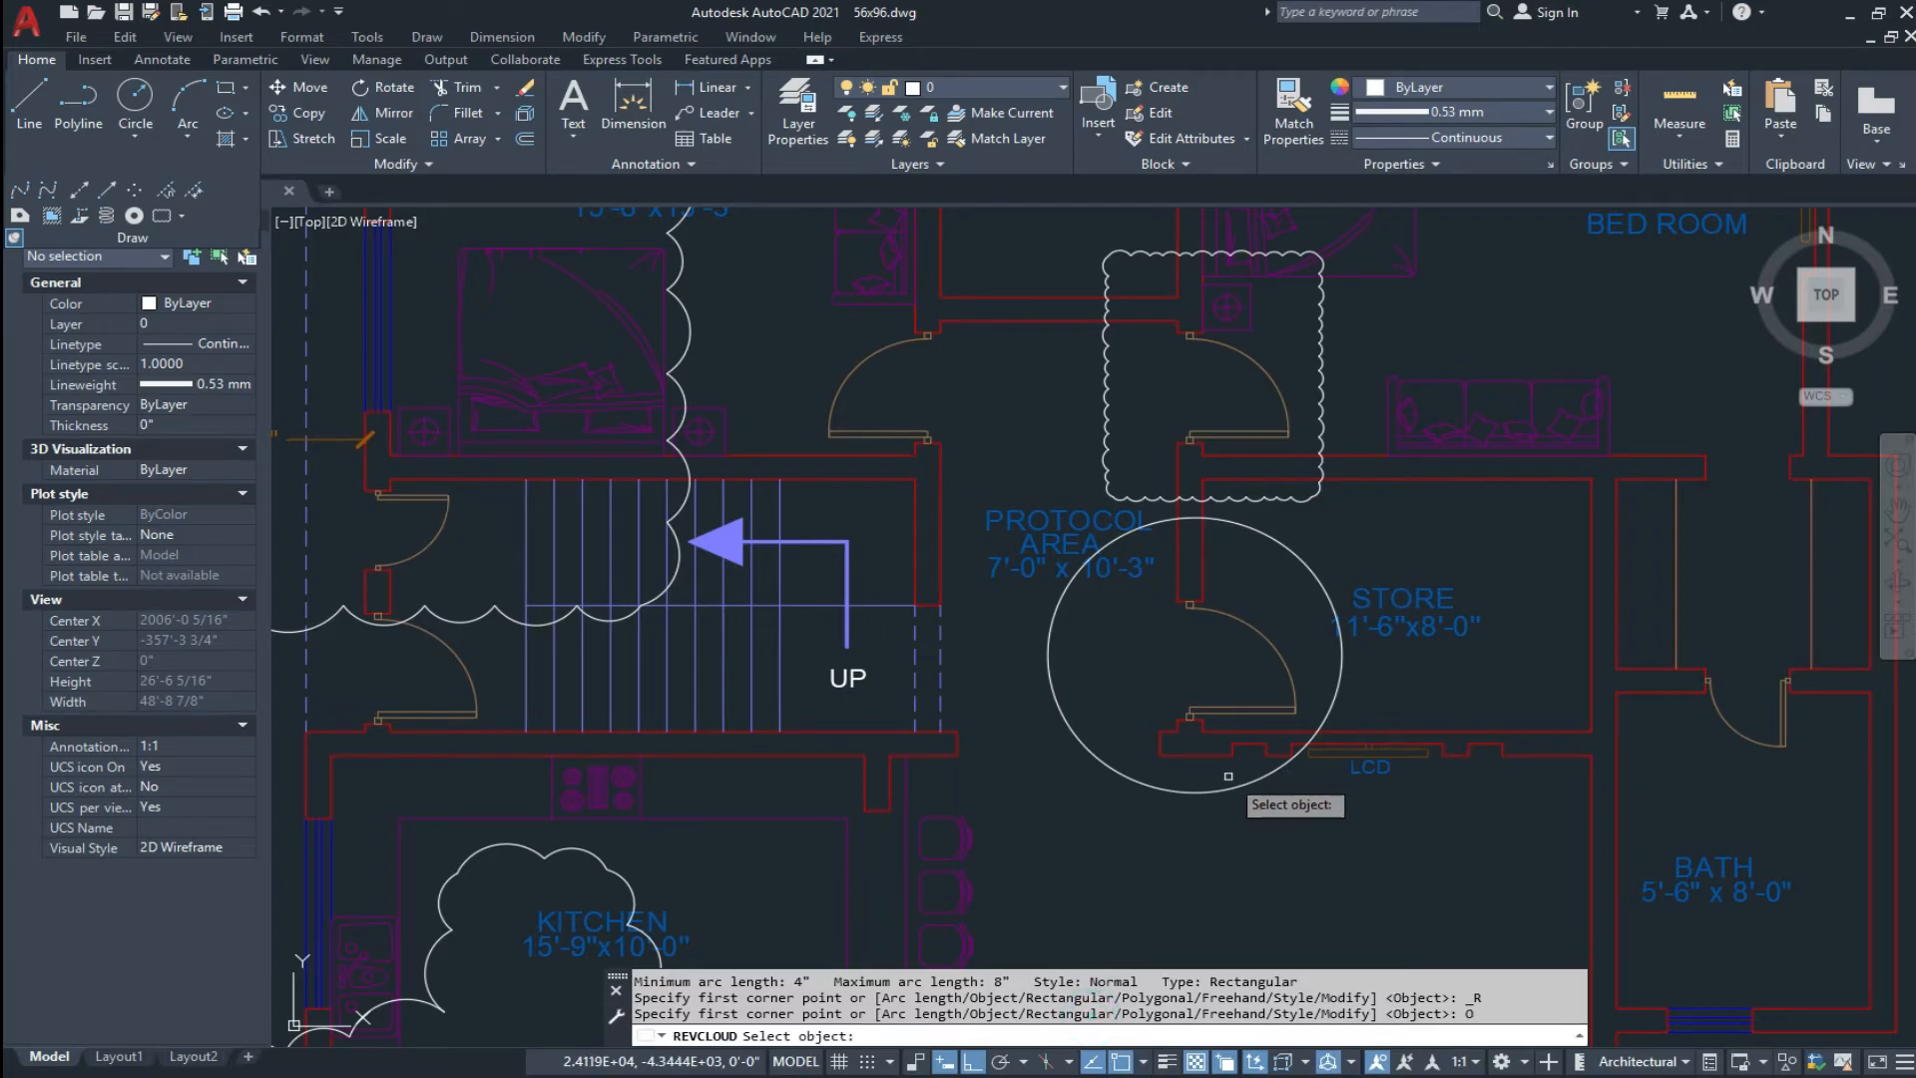
{"action": "left_click", "coordinate": [1307, 561]}
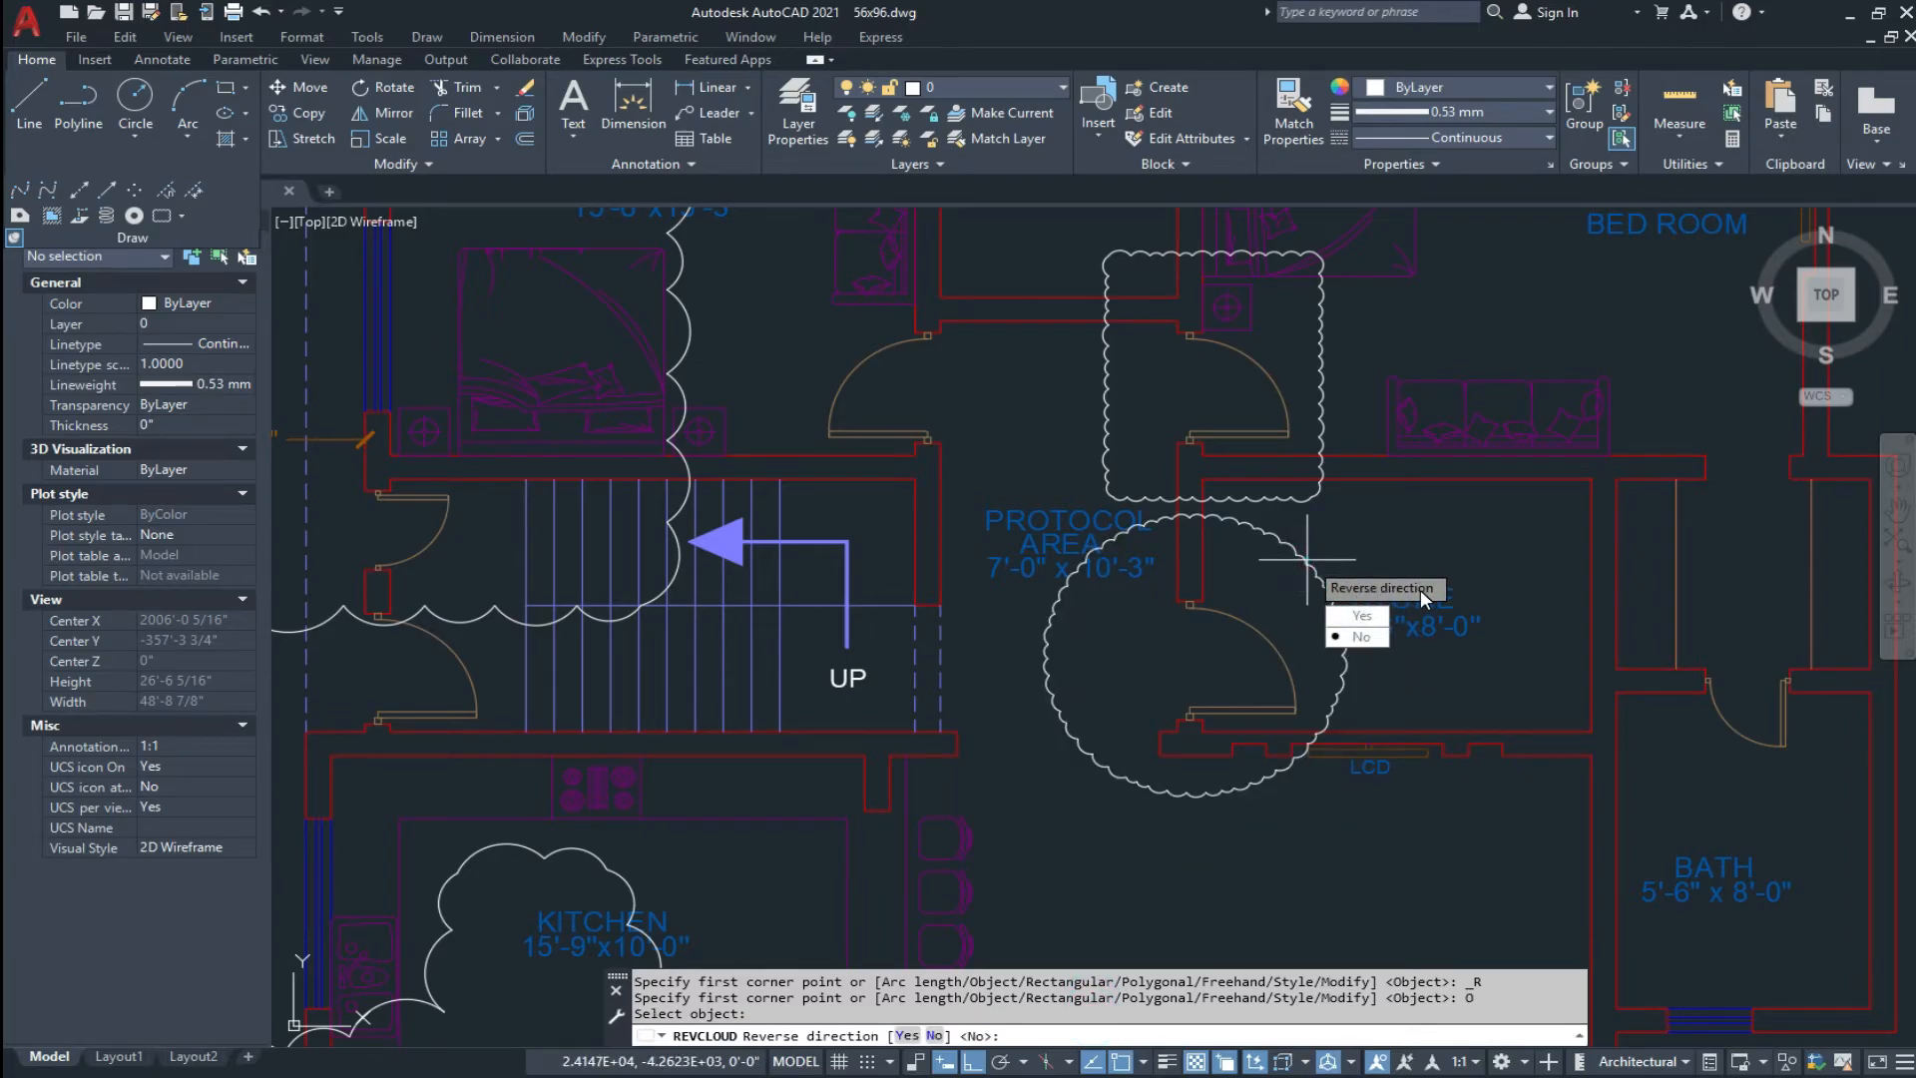
{"action": "left_click", "coordinate": [1355, 636]}
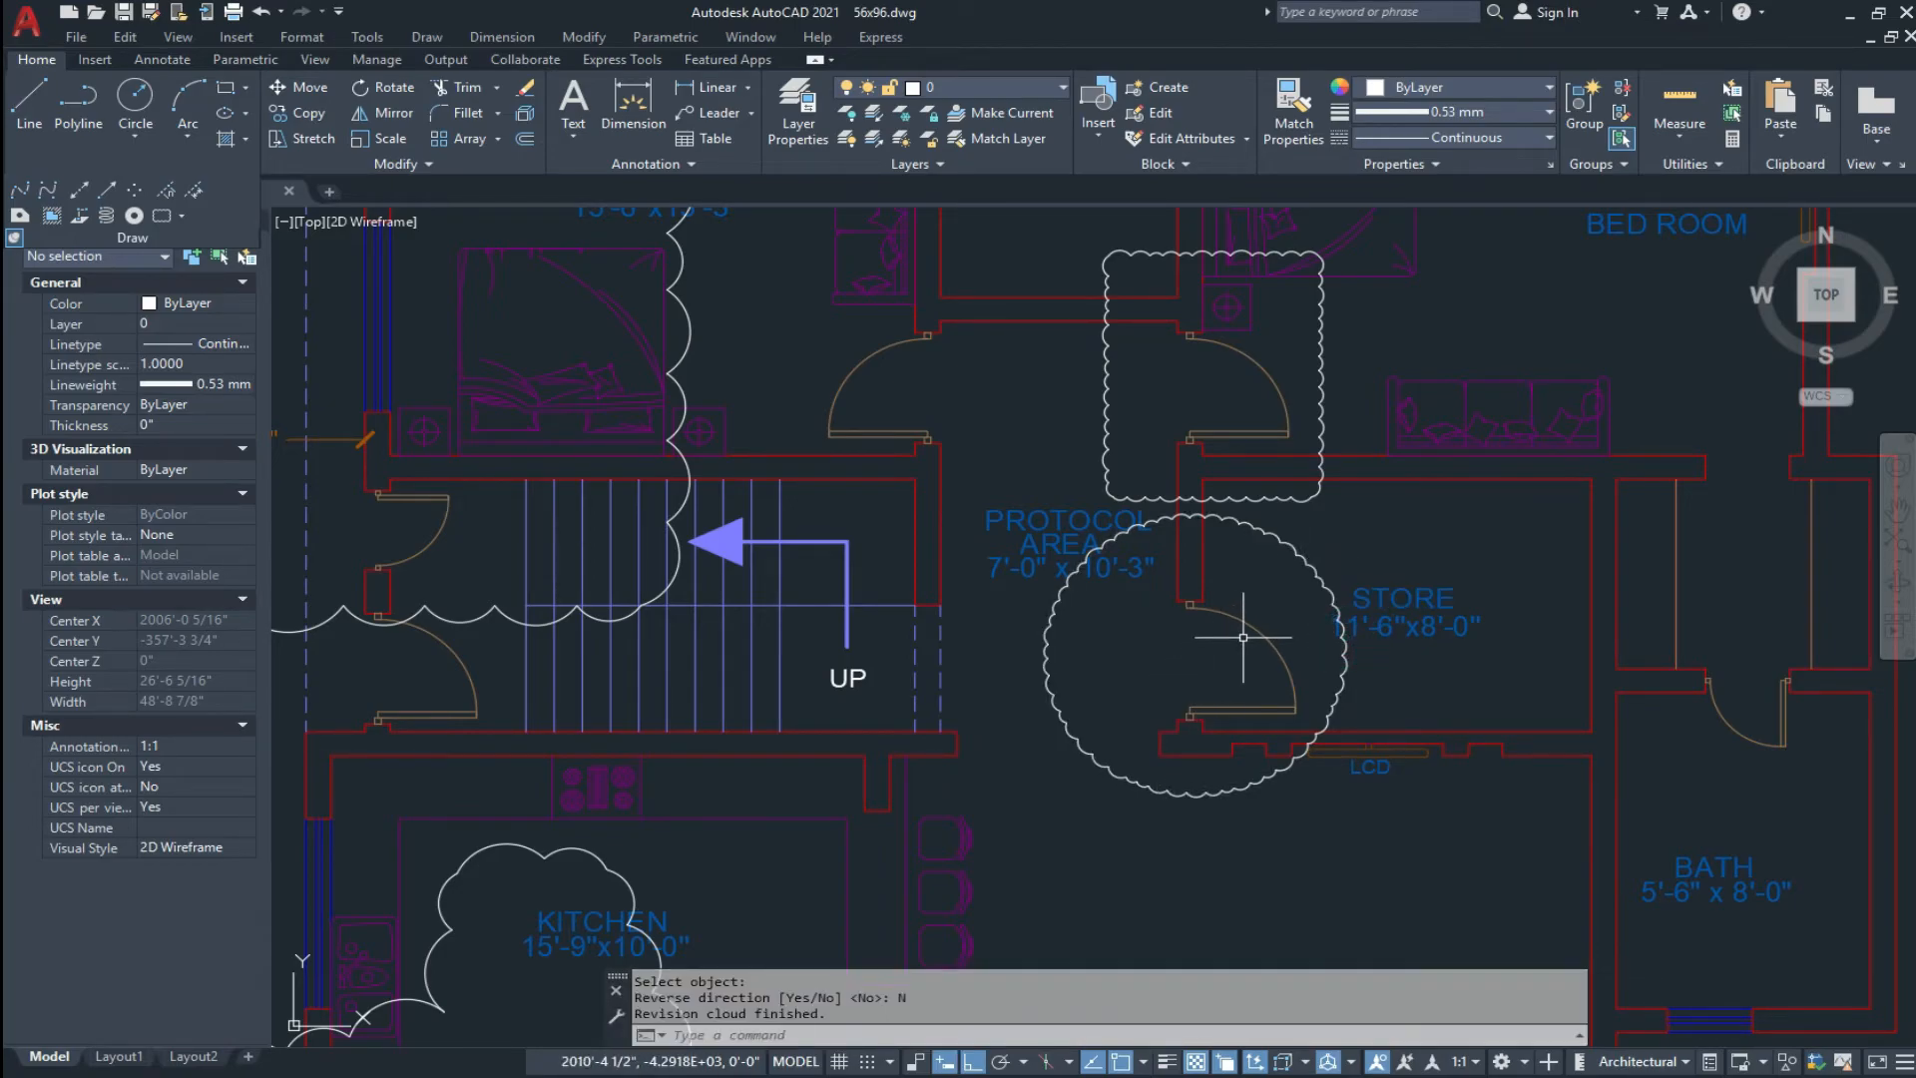
{"action": "key", "text": "ctrl+z"}
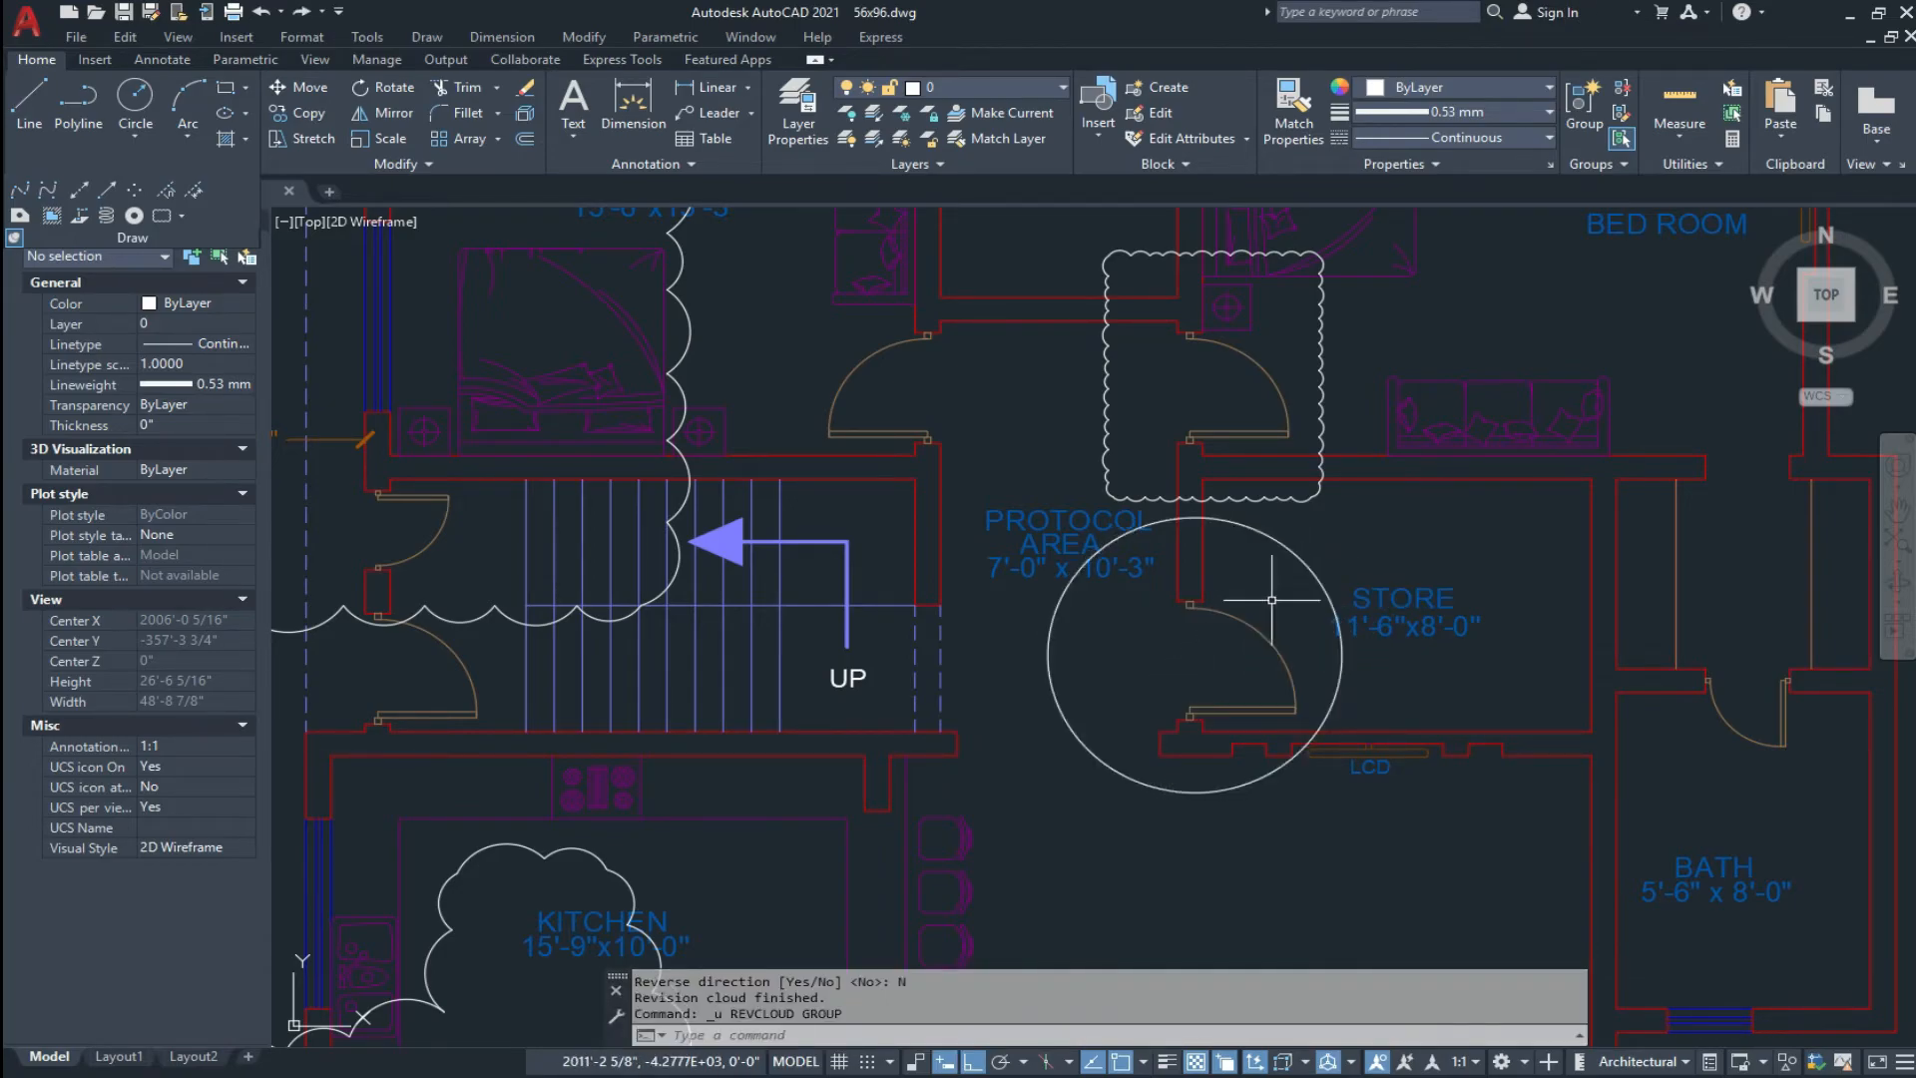
Step: Try converting the circle at the store doorway into a revision cloud with the arc direction reversed, and undo the conversion
{"action": "left_click", "coordinate": [161, 215]}
{"action": "key", "text": "Return"}
{"action": "left_click", "coordinate": [1307, 567]}
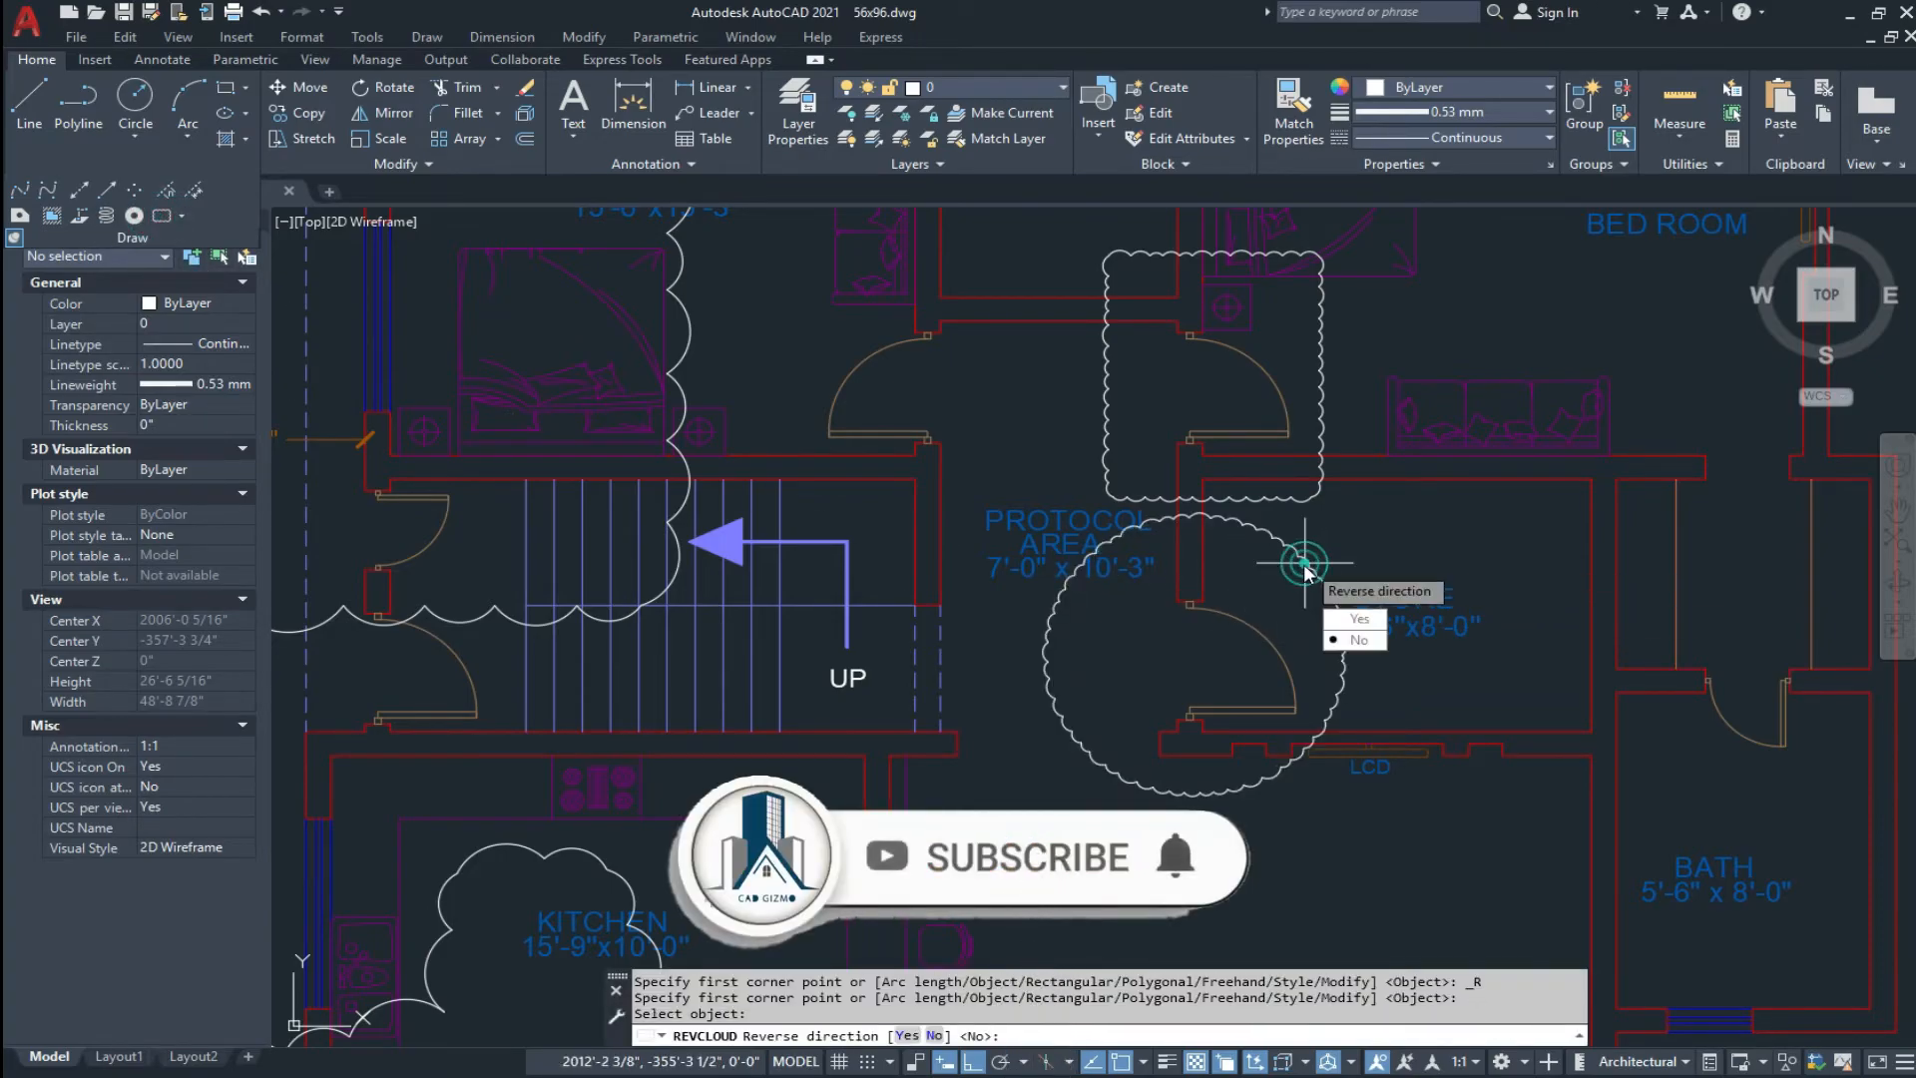
{"action": "left_click", "coordinate": [1355, 620]}
{"action": "scroll", "coordinate": [1232, 544], "scroll_direction": "up", "scroll_amount": 4}
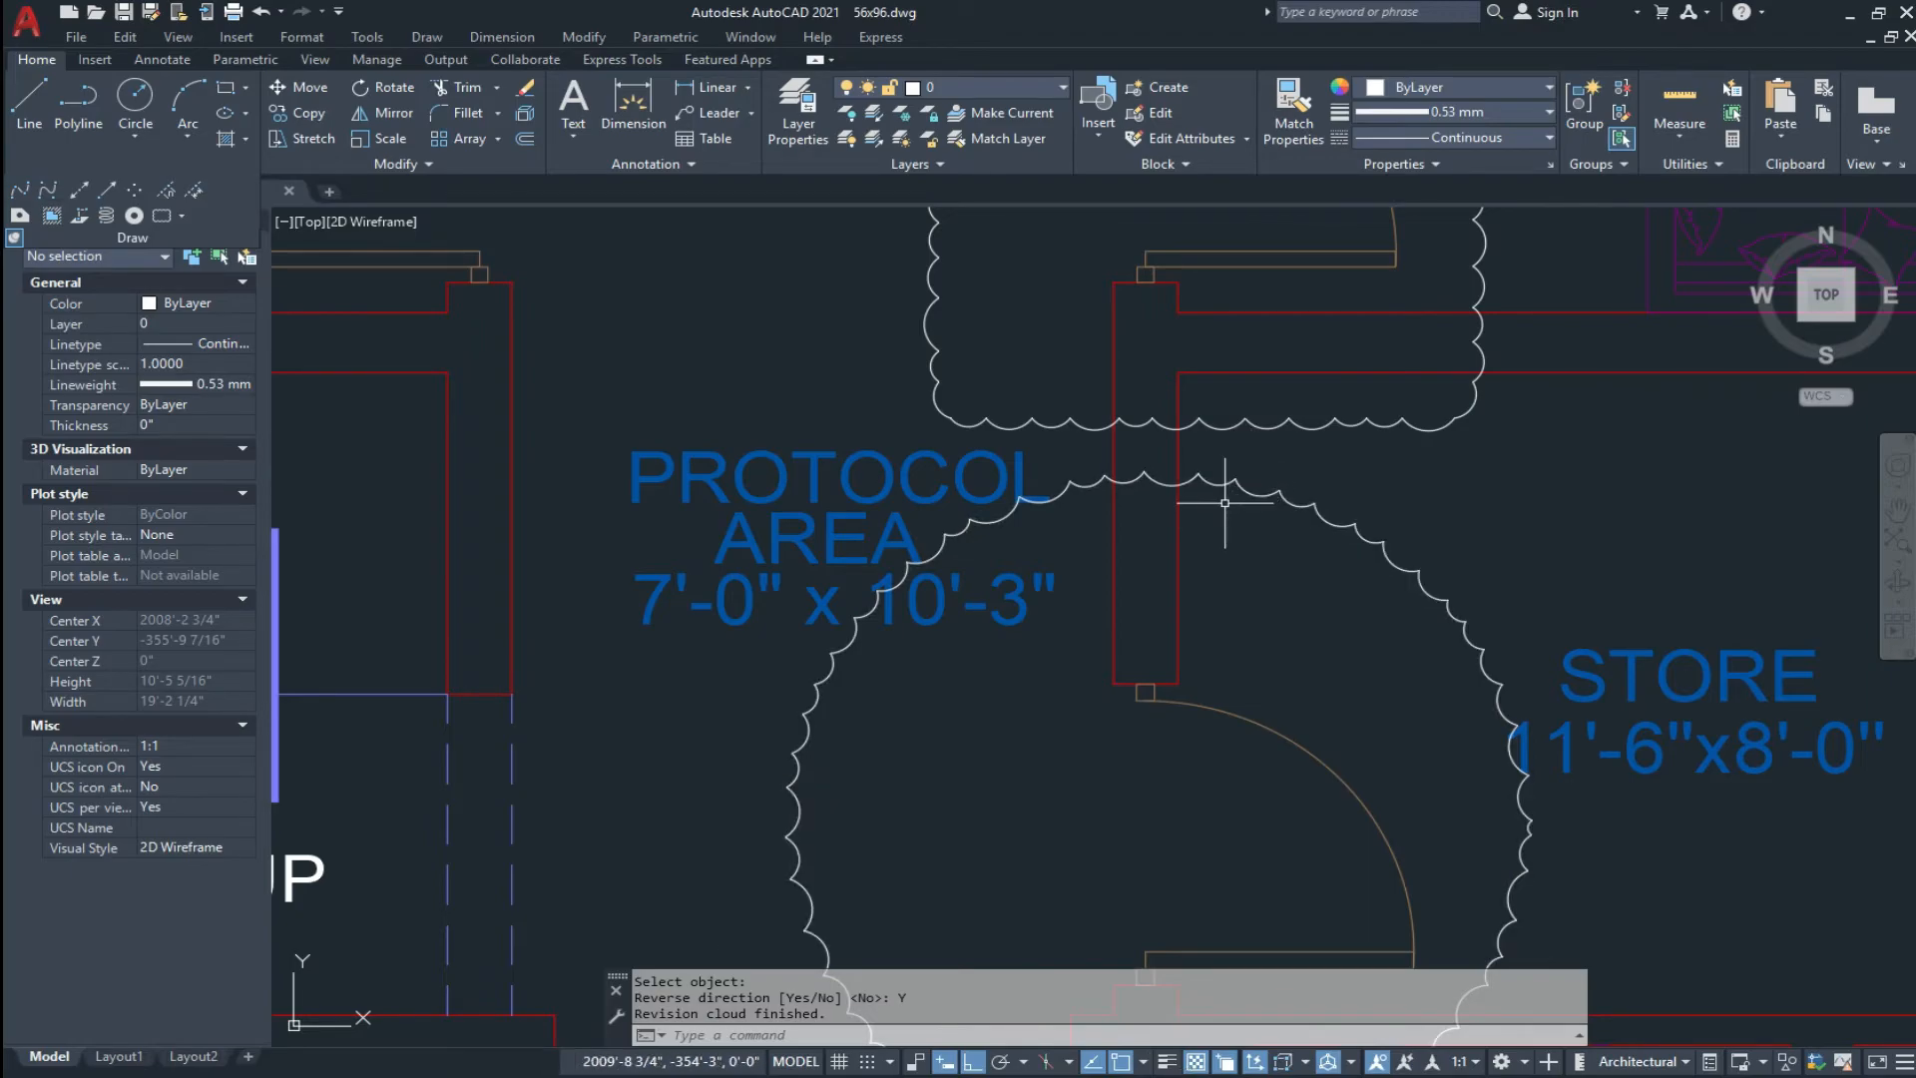
{"action": "key", "text": "ctrl+z"}
{"action": "key", "text": "ctrl+z"}
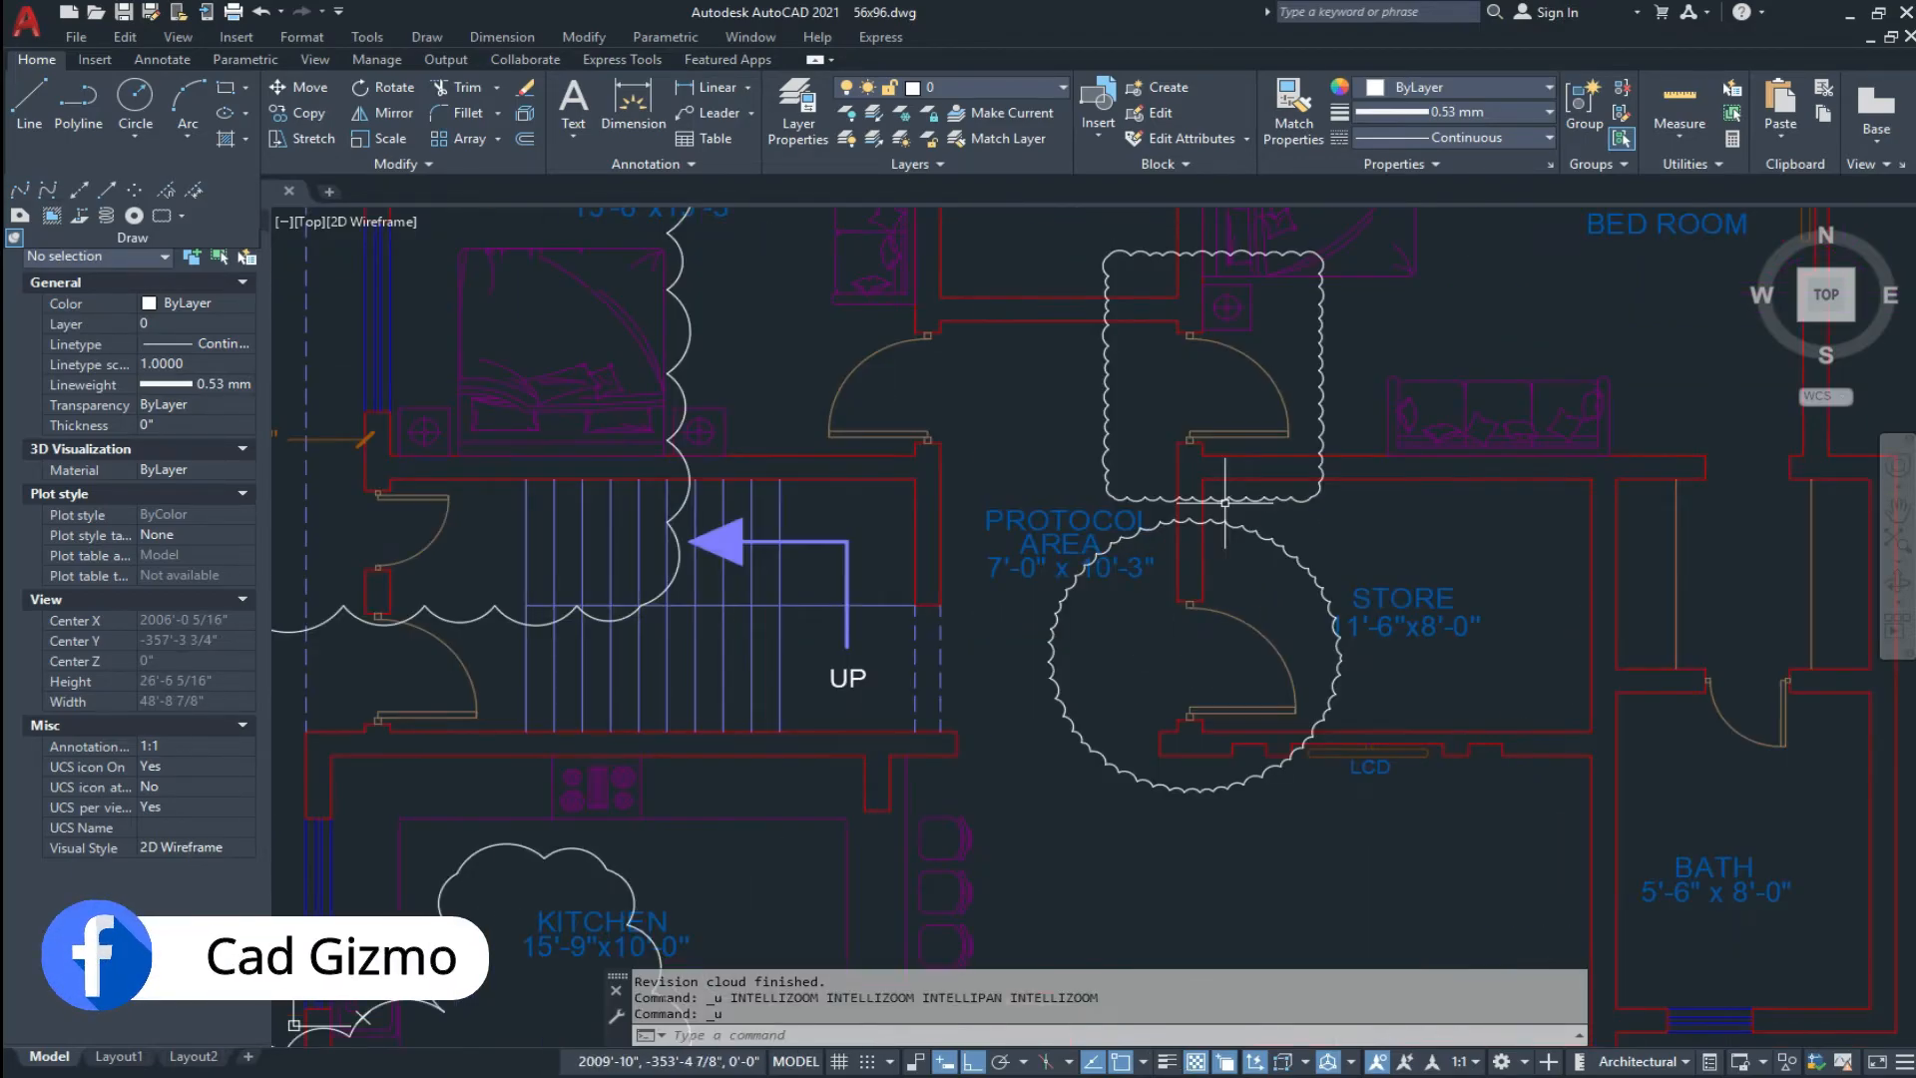
{"action": "key", "text": "ctrl+z"}
Step: Start the Revision Cloud command in rectangular mode
{"action": "scroll", "coordinate": [1228, 518], "scroll_direction": "up", "scroll_amount": 3}
{"action": "middle_click_drag", "start_coordinate": [1231, 542], "coordinate": [1216, 514]}
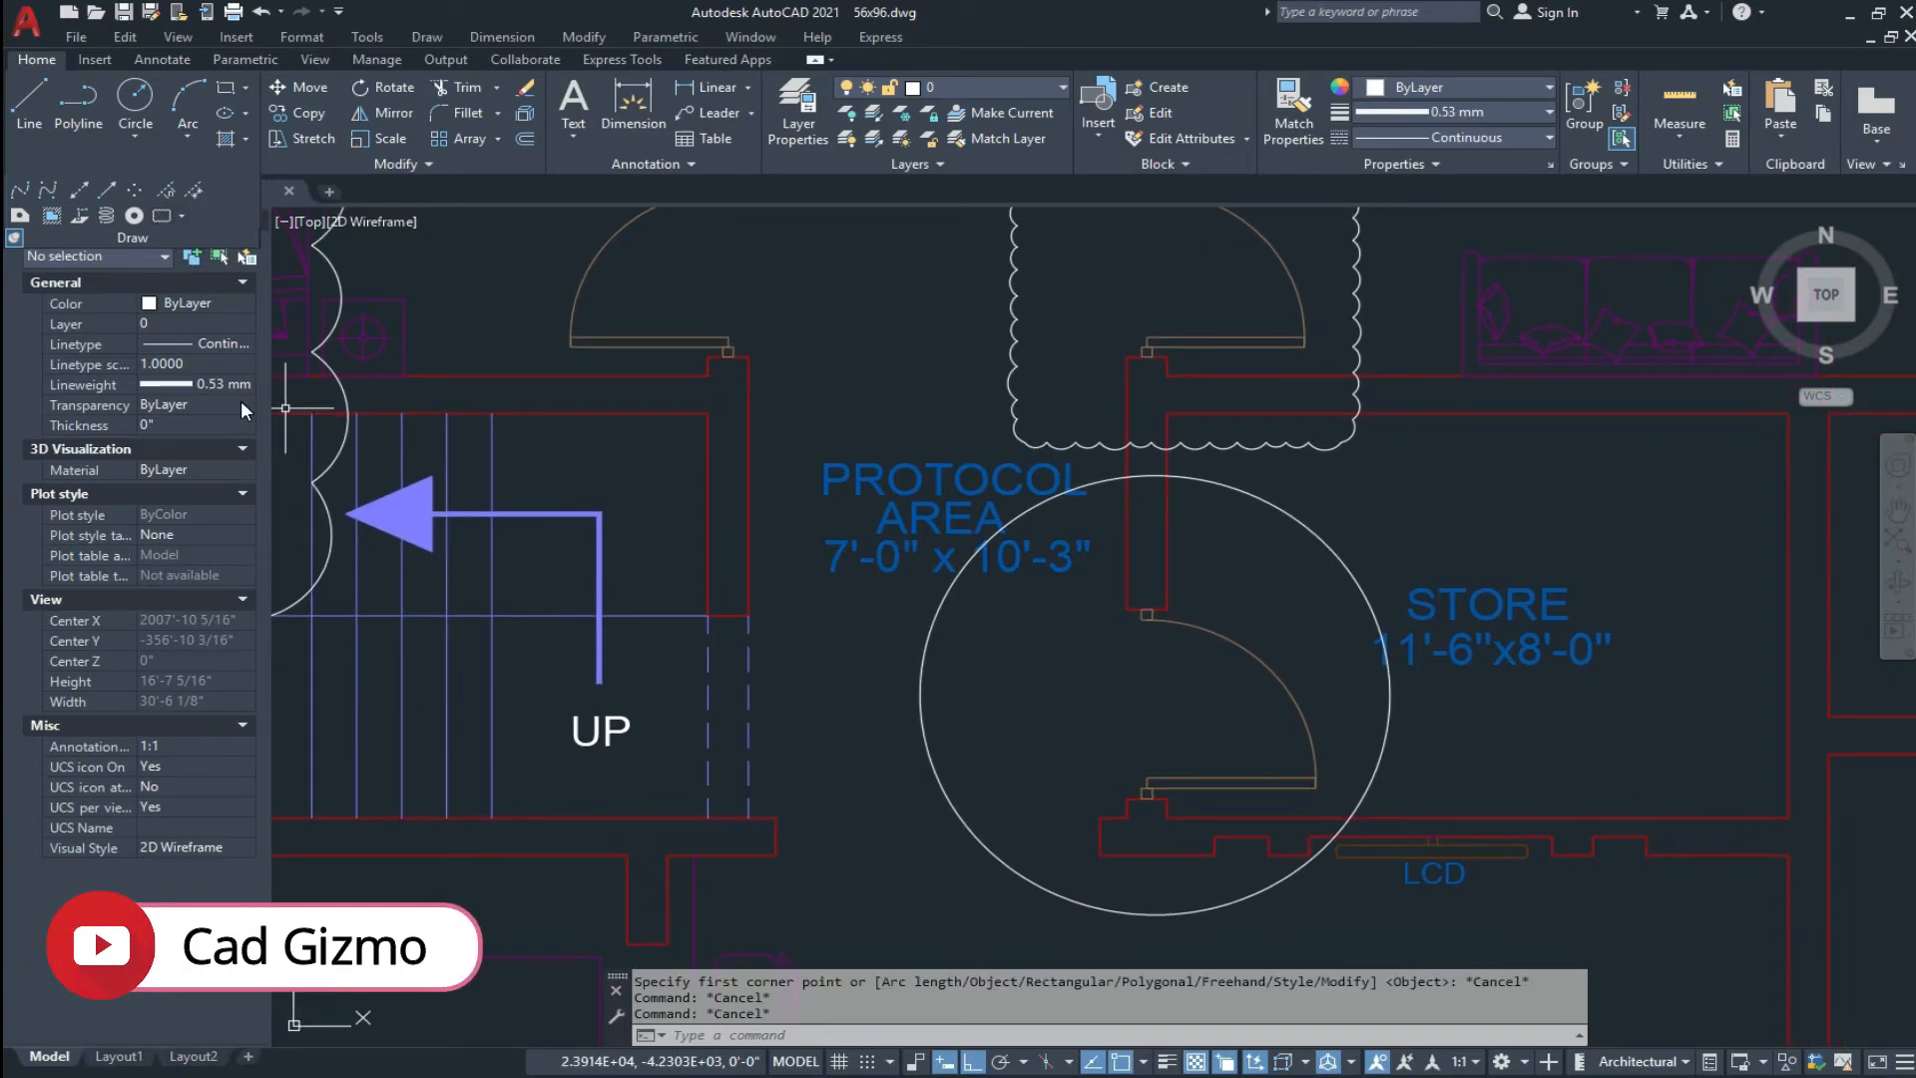
{"action": "left_click", "coordinate": [162, 217]}
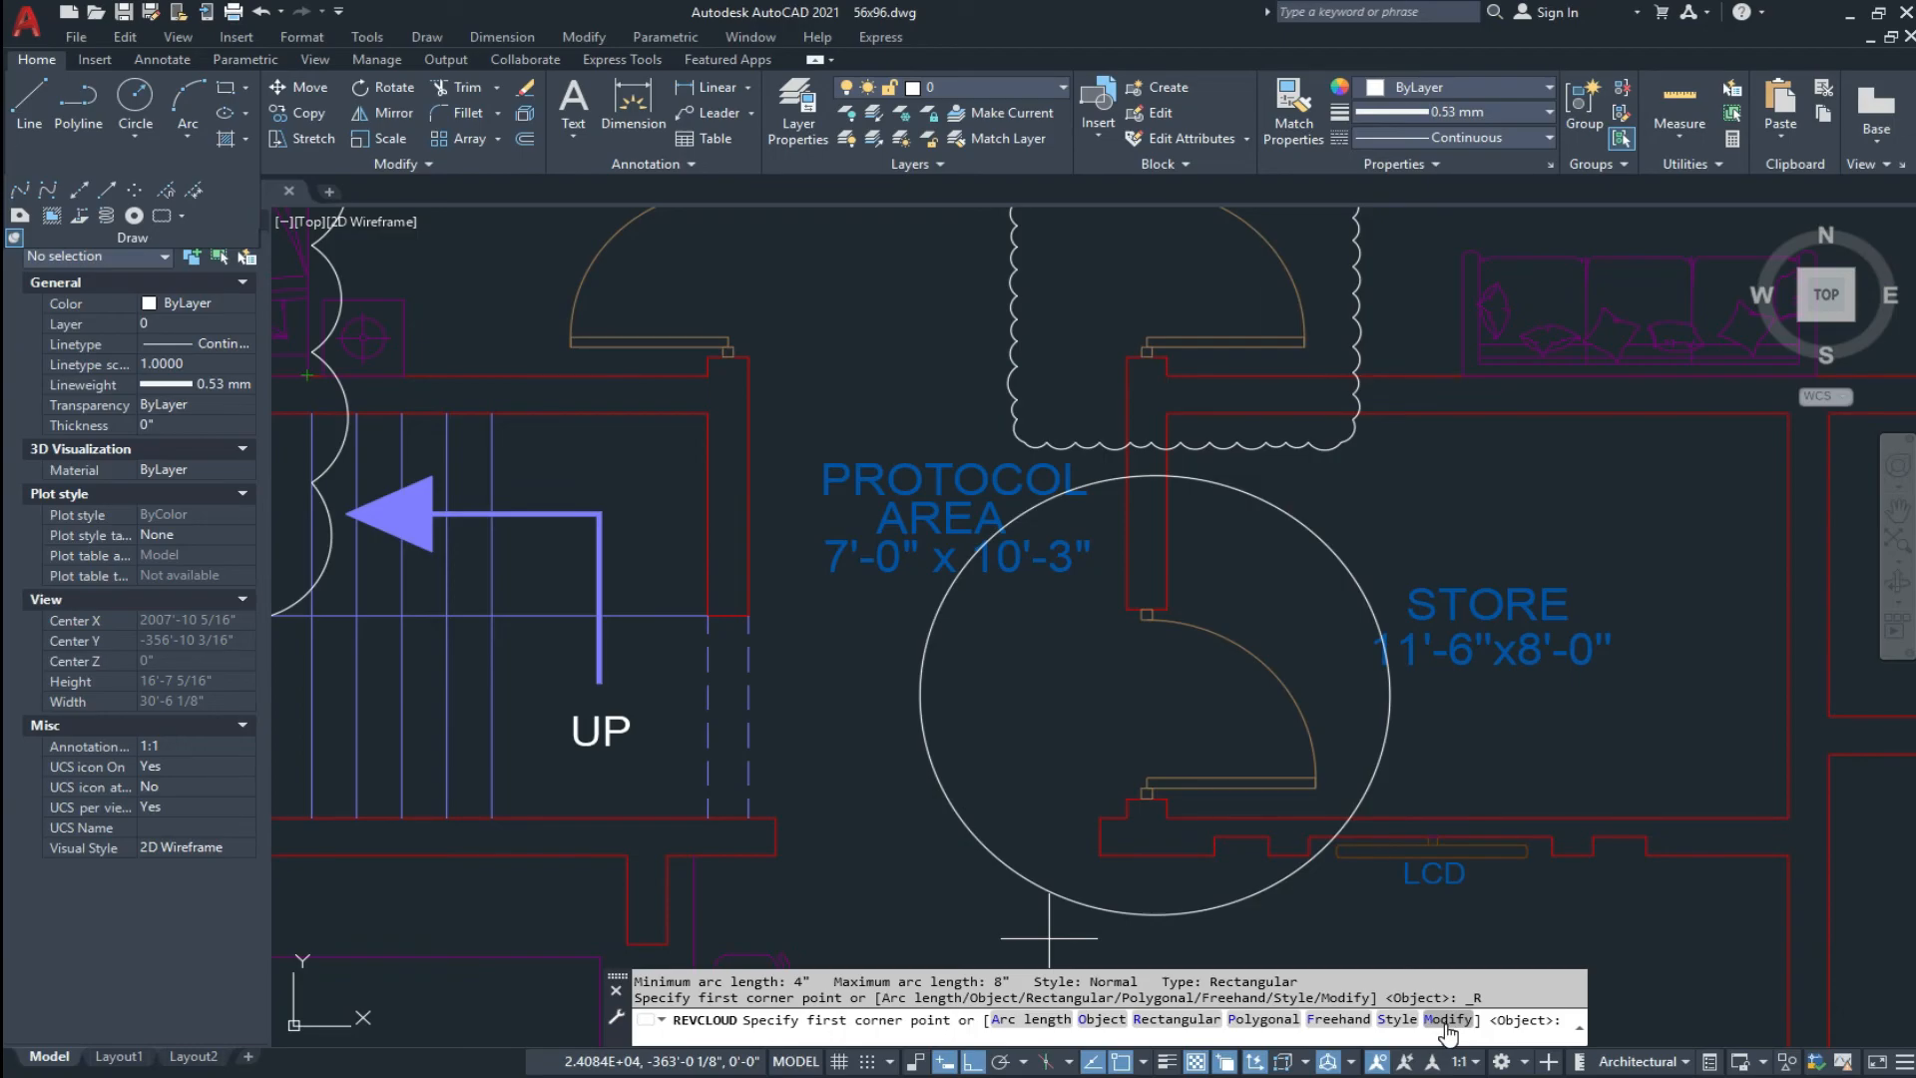
{"action": "scroll", "coordinate": [1152, 764], "scroll_direction": "down", "scroll_amount": 4}
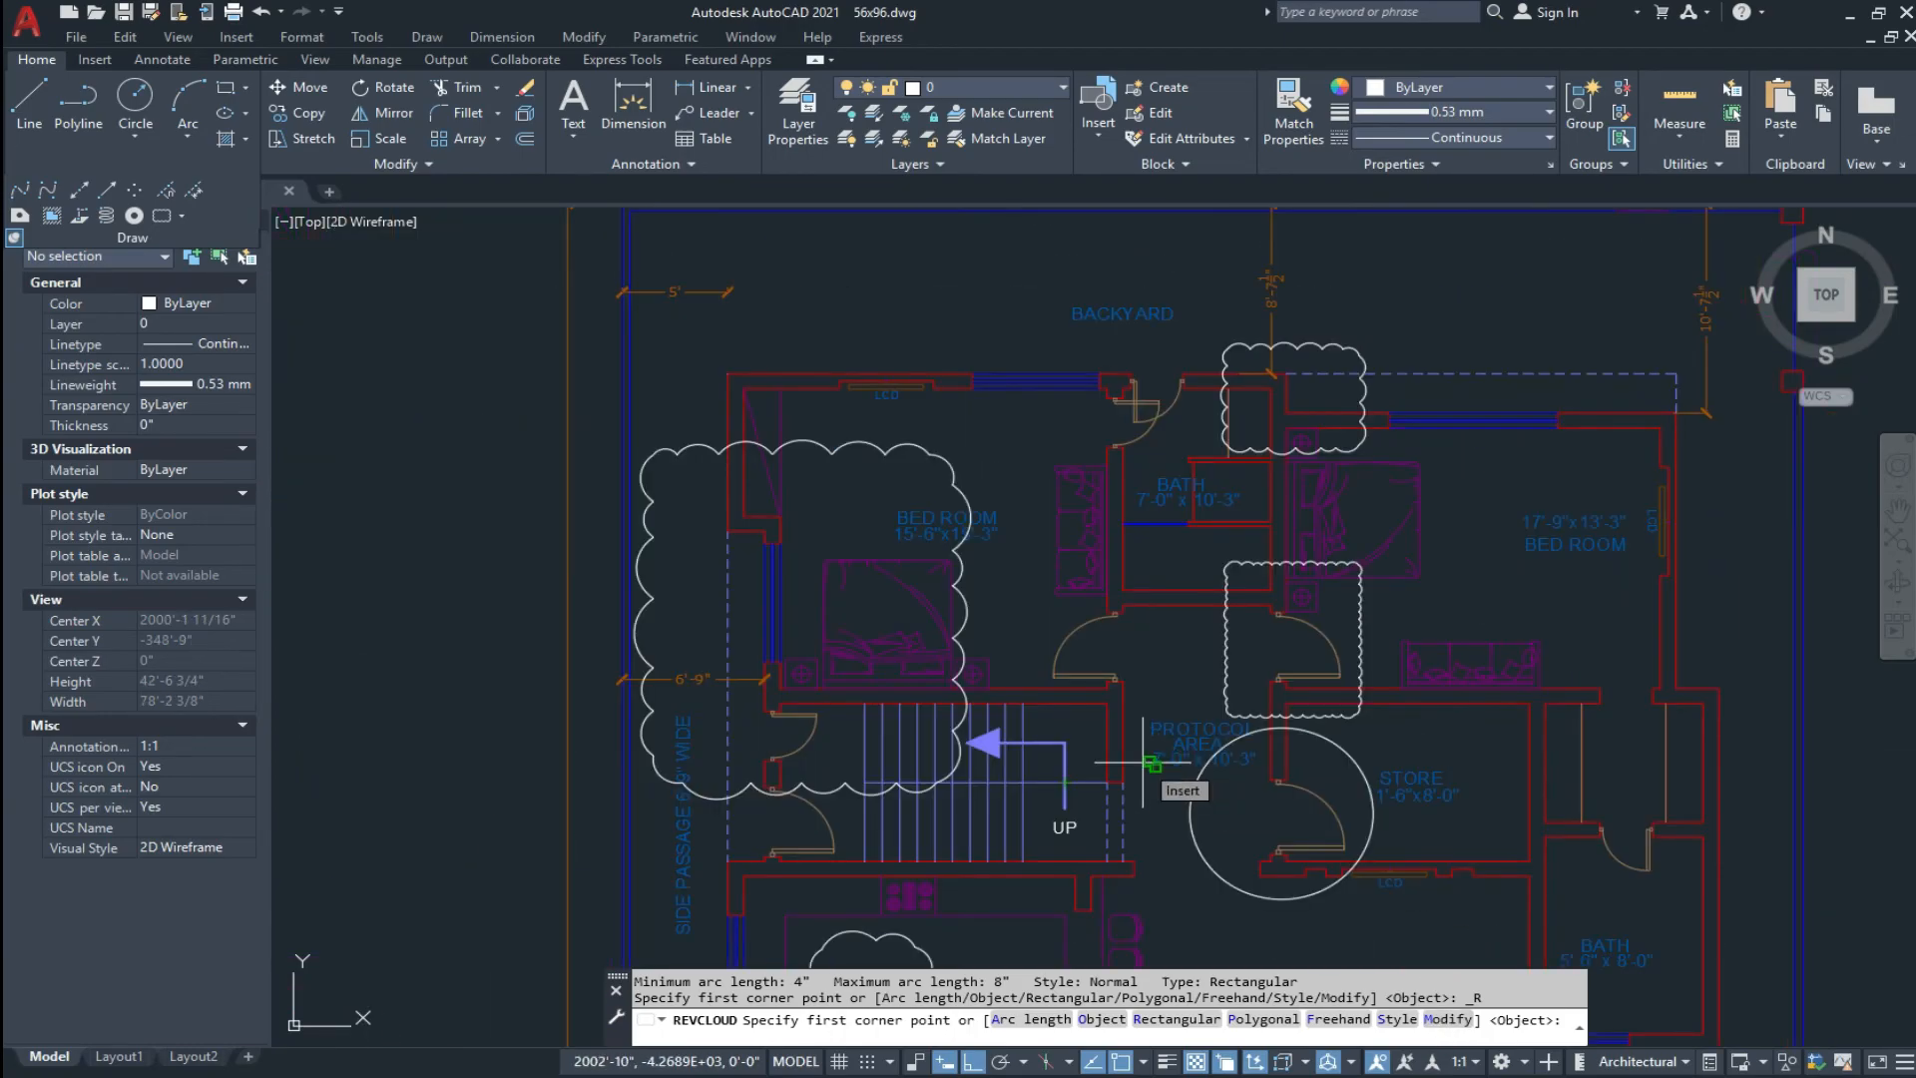